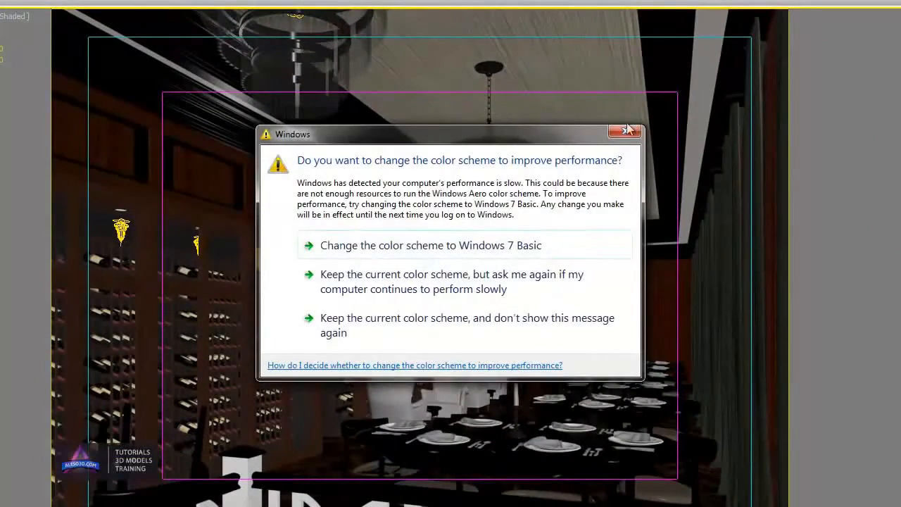
Dismiss the Windows color scheme prompt and preview the 01 Wood restaurant image from Photoshop's Open dialog.
left_click(626, 132)
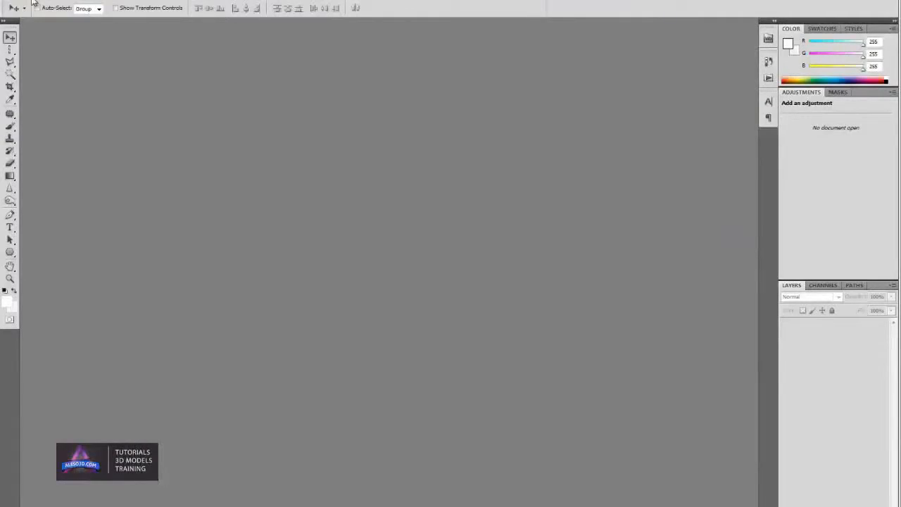
left_click(33, 3)
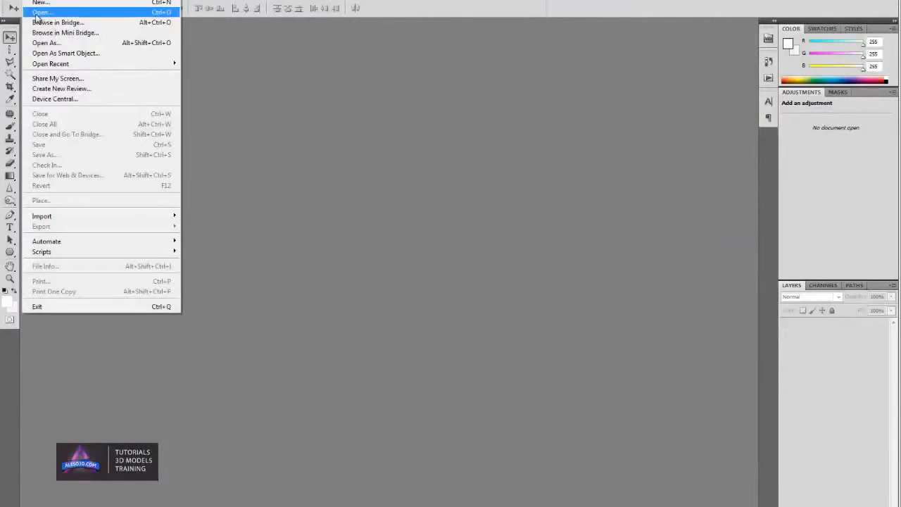
left_click(42, 10)
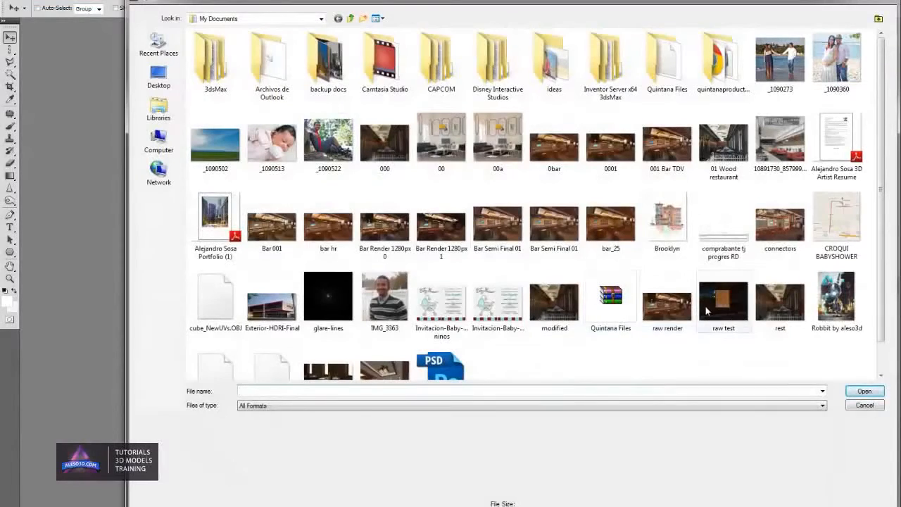
left_click(733, 144)
right_click(726, 141)
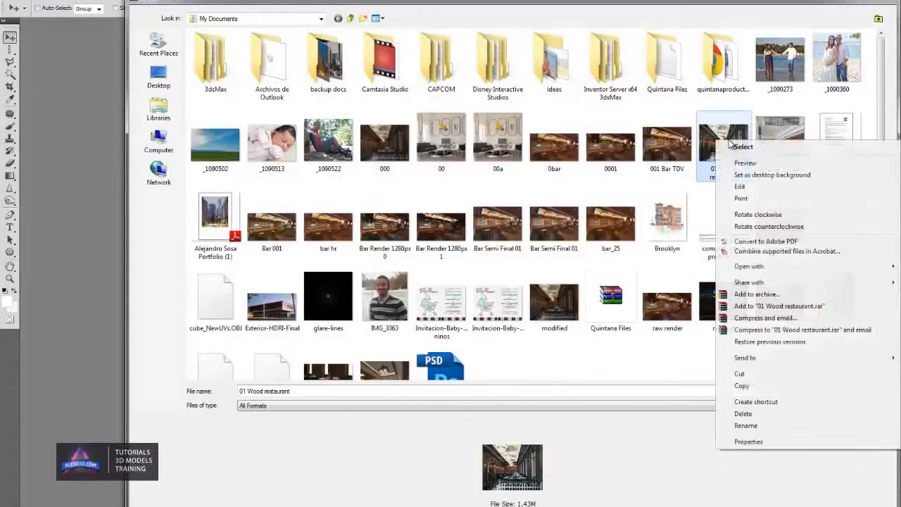
left_click(740, 164)
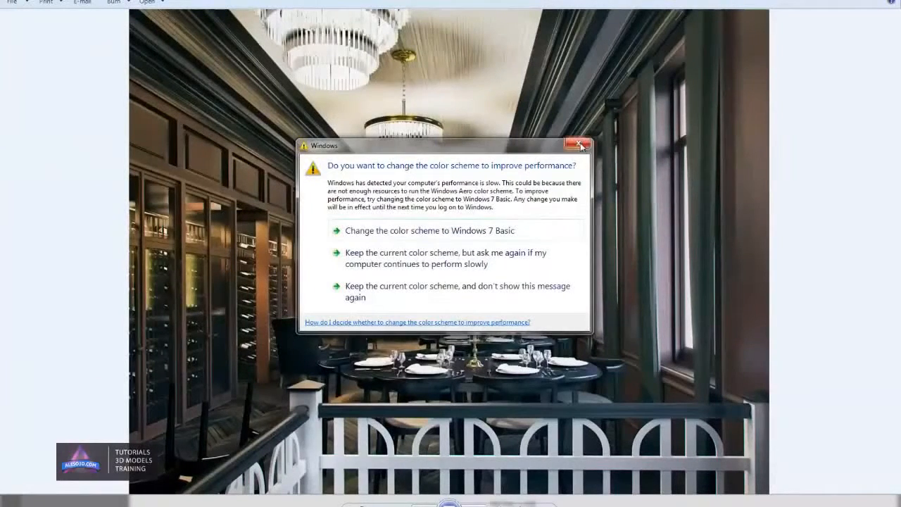
Close the recurring Windows color scheme prompts covering the restaurant image preview.
left_click(580, 145)
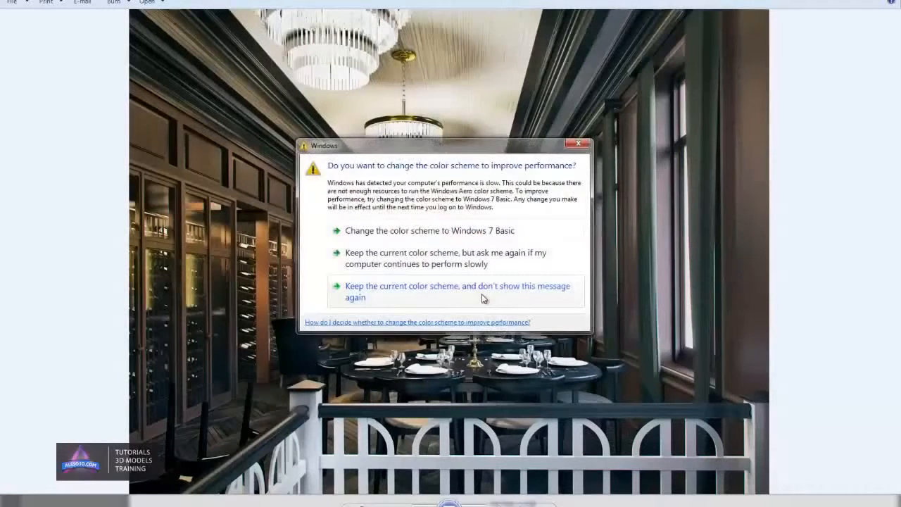
left_click(578, 144)
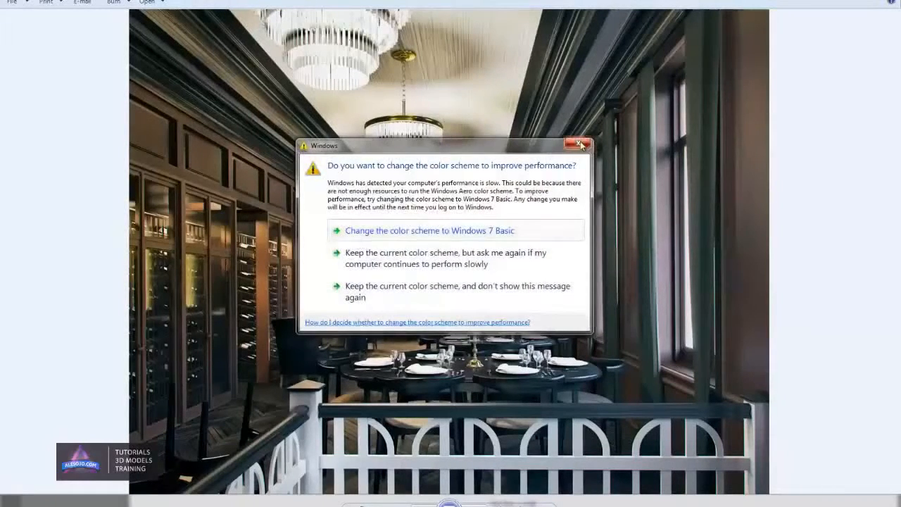
left_click(579, 145)
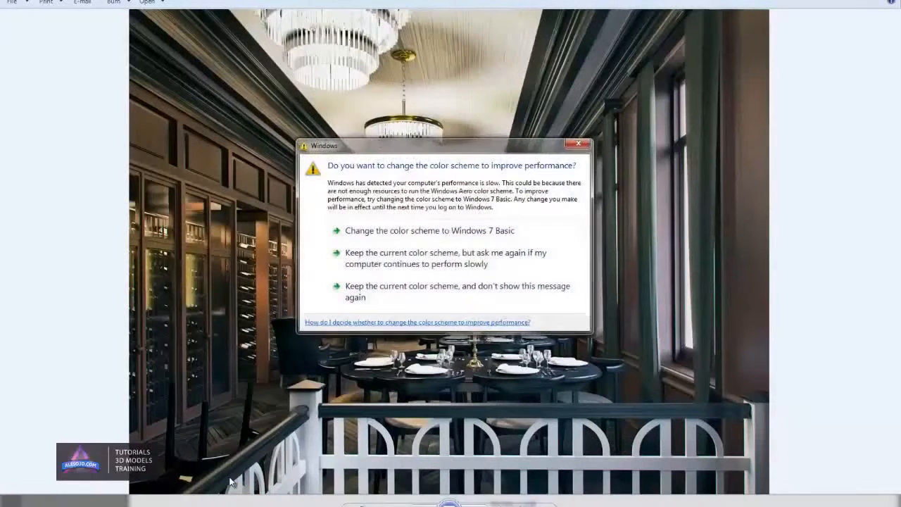
left_click(578, 143)
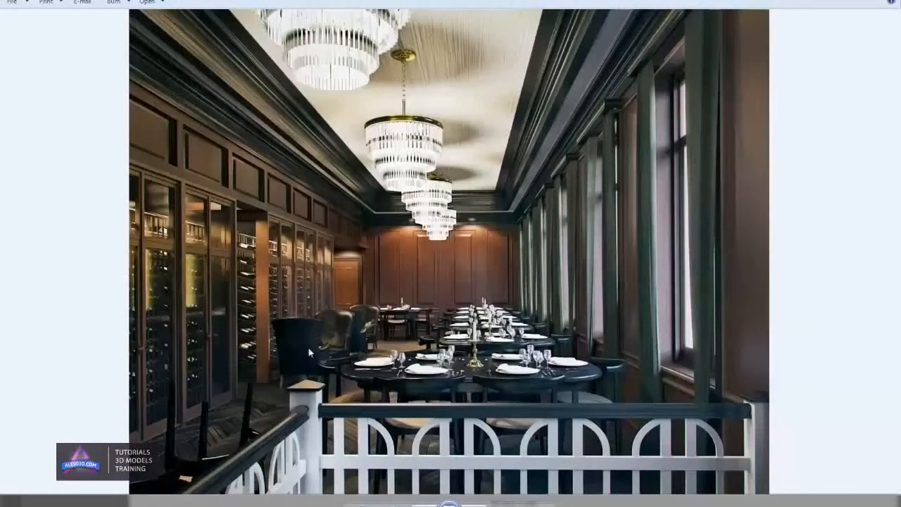
Switch to 3ds Max and examine the parameters of the VRayHDRI map in the Material Editor.
key("alt+Tab")
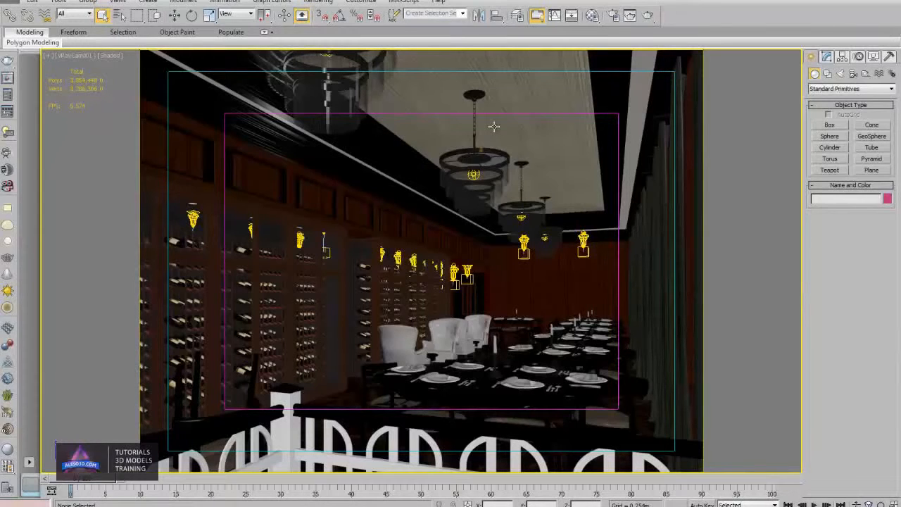
left_click(593, 16)
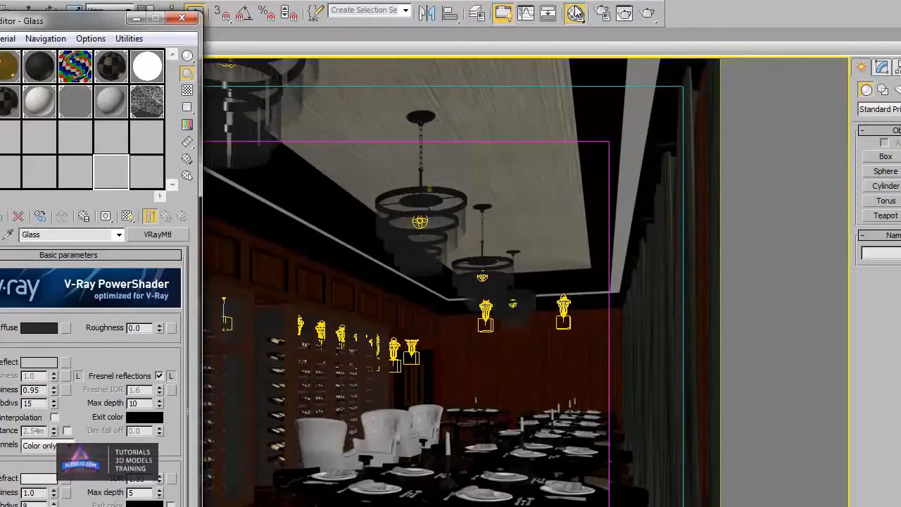
left_click(576, 12)
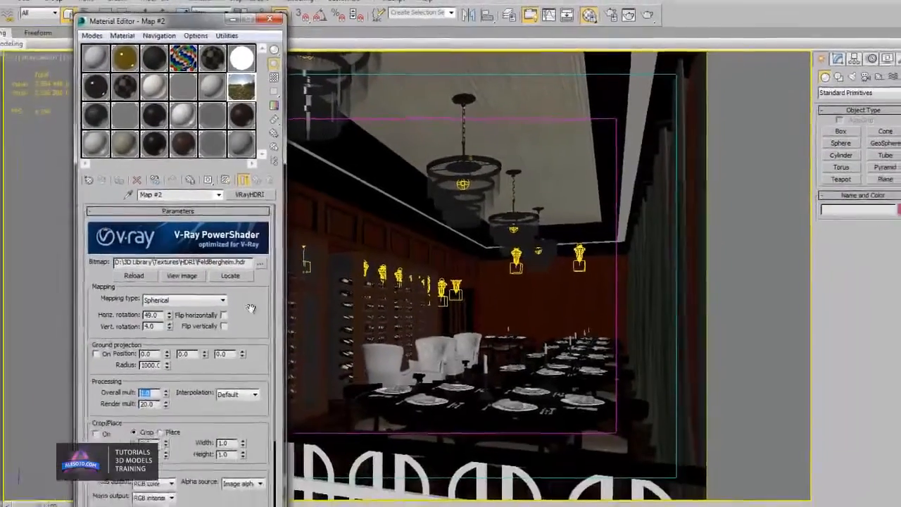
scroll(251, 308, "down", 6)
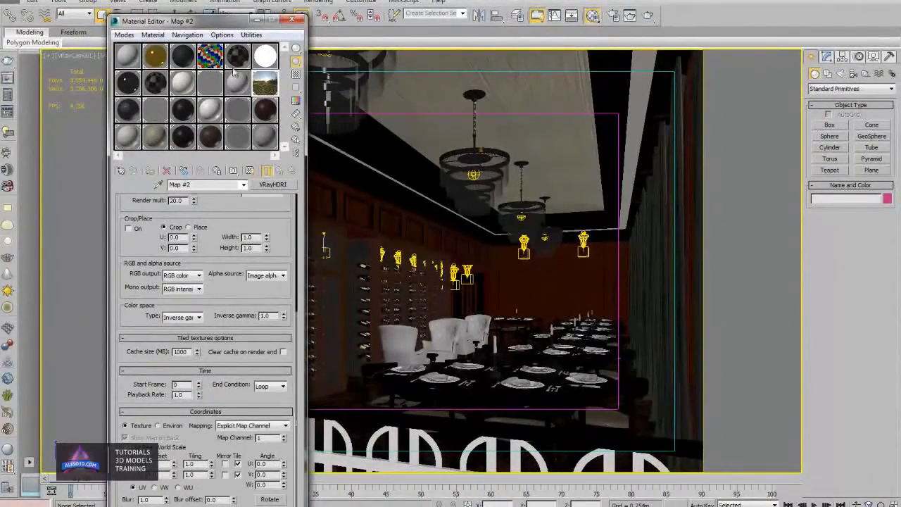
left_click_drag(231, 24, 230, 4)
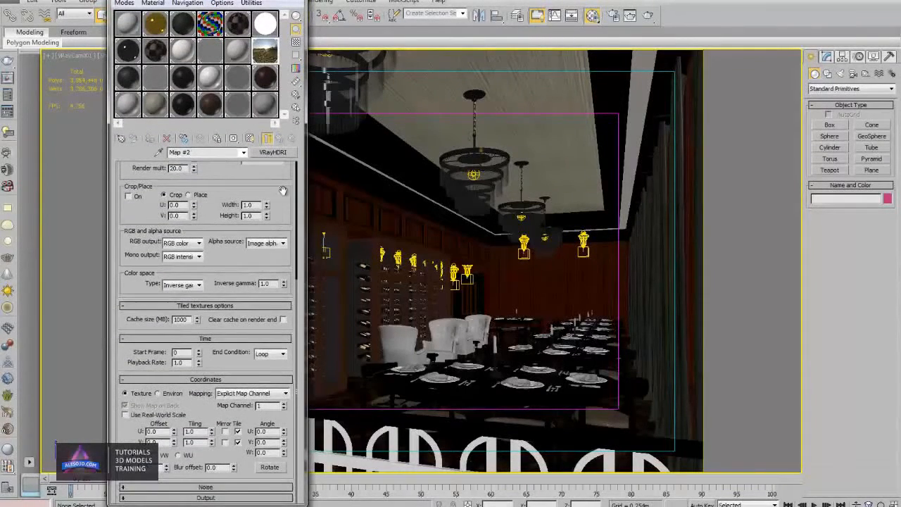
scroll(267, 247, "up", 5)
Open FeldBergheim2_small.hdr from the HDRI bitmap folder in Photoshop, inspect it at 100%, and close it.
left_click(282, 216)
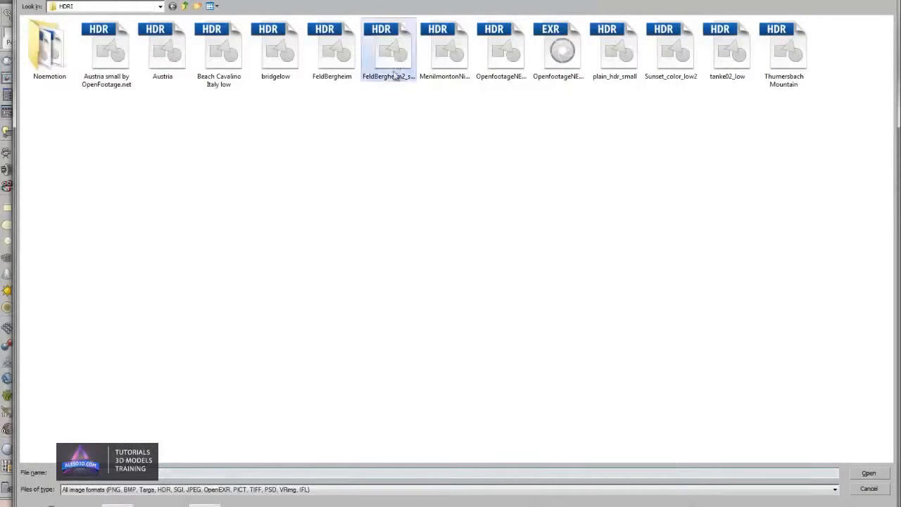
left_click_drag(391, 52, 211, 501)
left_click_drag(399, 51, 306, 322)
key("alt+Tab")
key("alt+Tab")
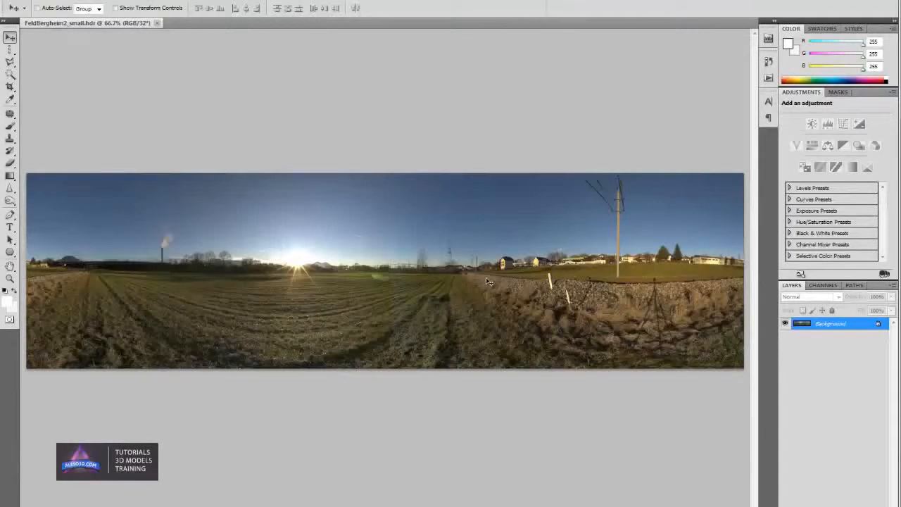
key("ctrl+plus")
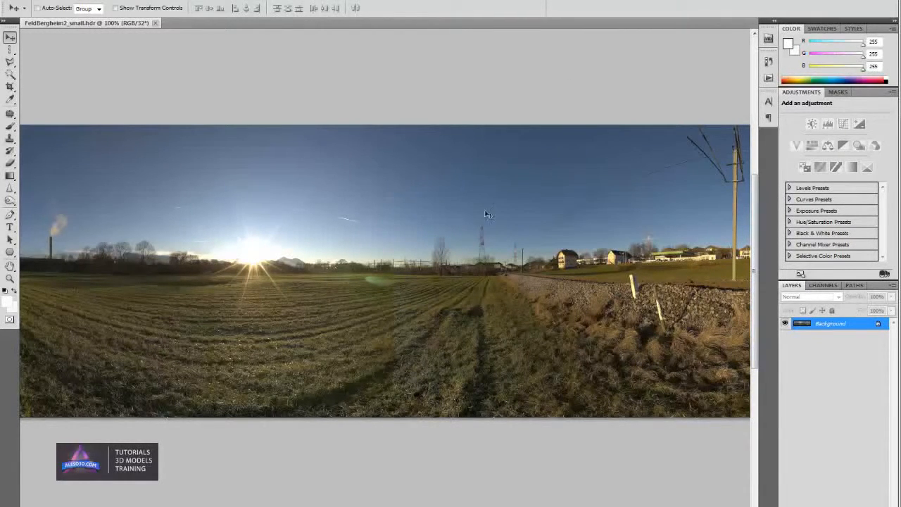
key("ctrl+w")
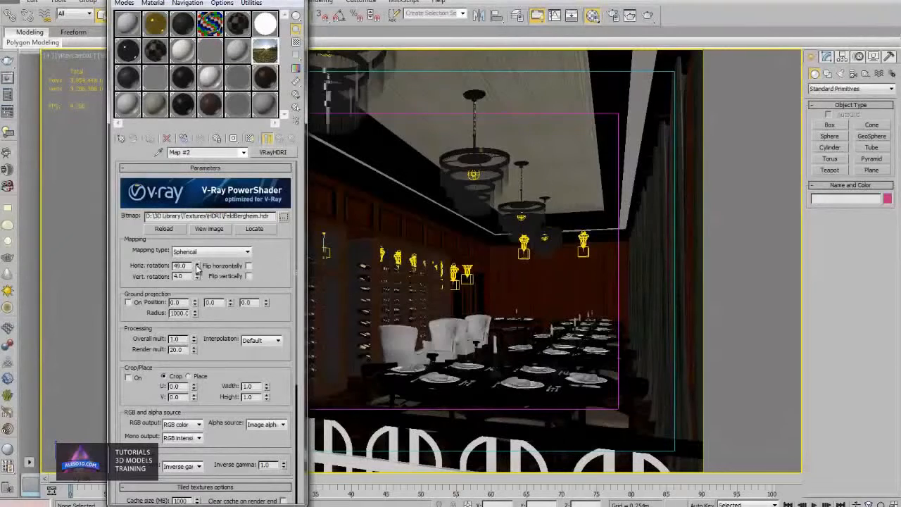
Set the VRayHDRI map's horizontal rotation to 26 and its vertical rotation to 5.
mouse_move(197, 268)
left_mouse_down()
mouse_move(198, 250)
mouse_move(198, 282)
left_mouse_up()
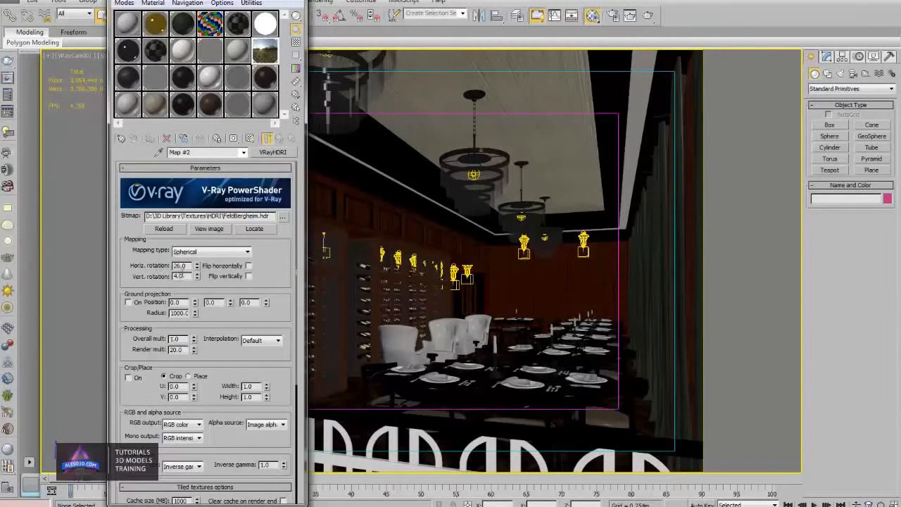
left_click(196, 274)
double_click(187, 276)
left_click(610, 346)
Show all four viewports, select the dome light, examine its intensity, sampling and texture settings, and close the Material Editor.
key("alt+w")
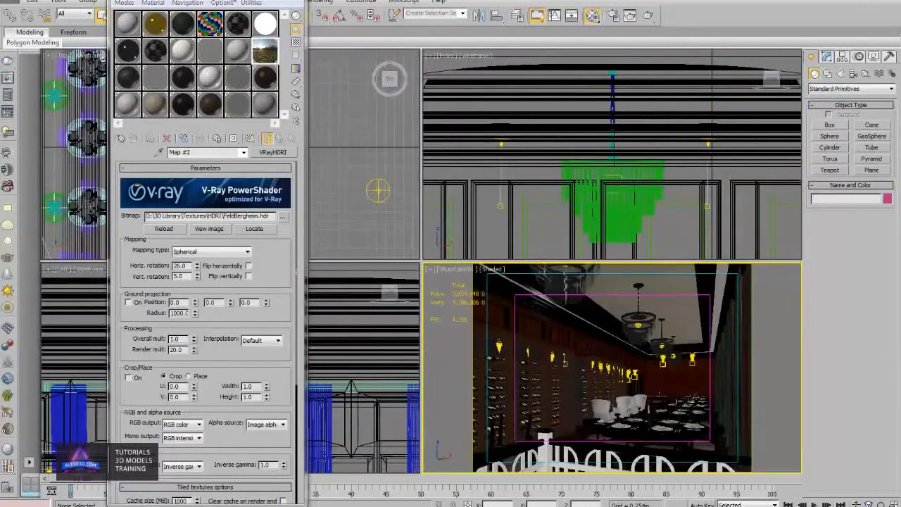
left_click_drag(248, 1, 172, 14)
left_click(378, 190)
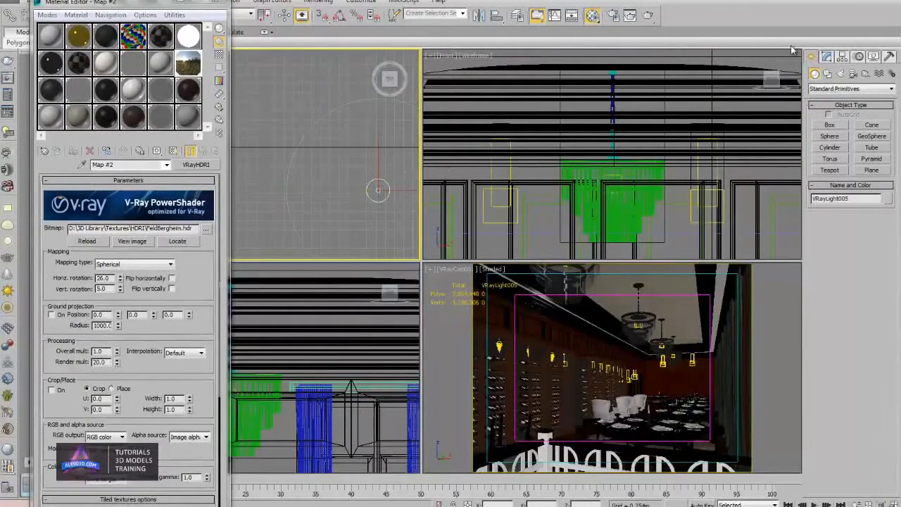
left_click(831, 59)
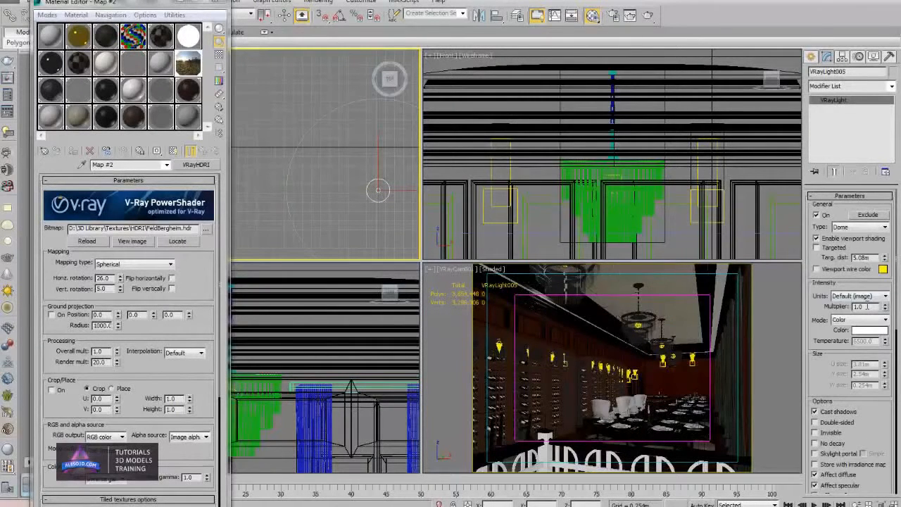
scroll(829, 374, "down", 5)
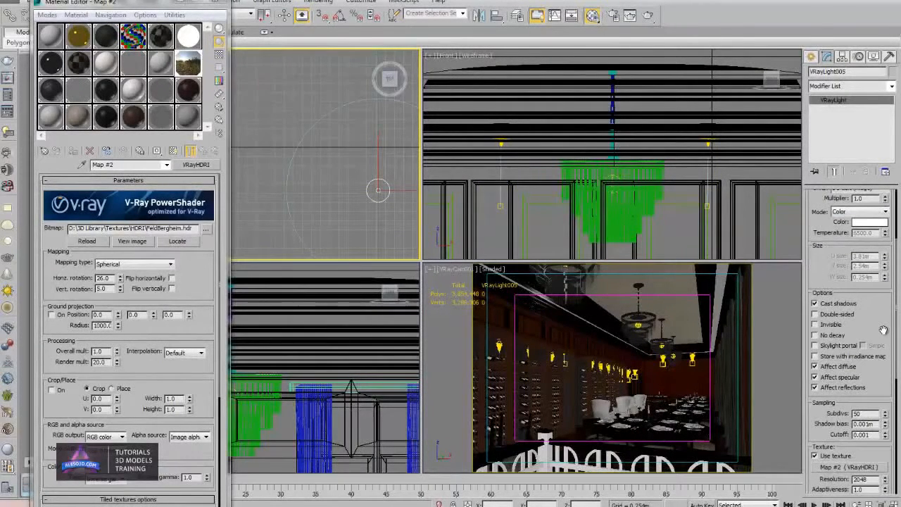
double_click(861, 414)
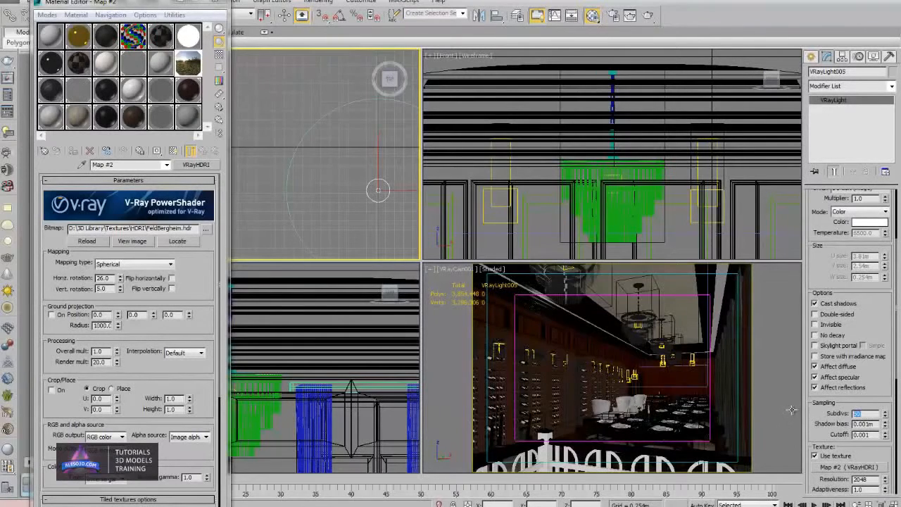
left_click_drag(855, 257, 844, 384)
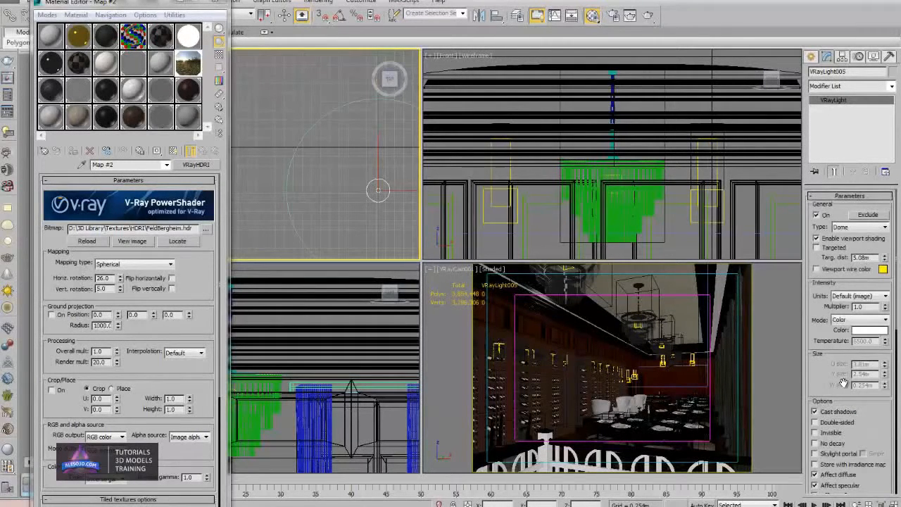
left_click(217, 3)
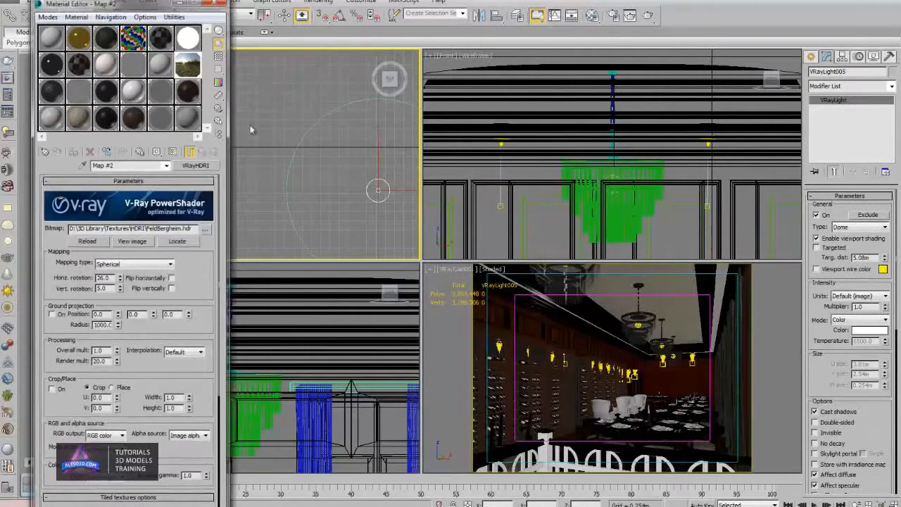
Select the V-Ray sphere light inside the chandelier in the Top viewport.
middle_click_drag(192, 183, 329, 166)
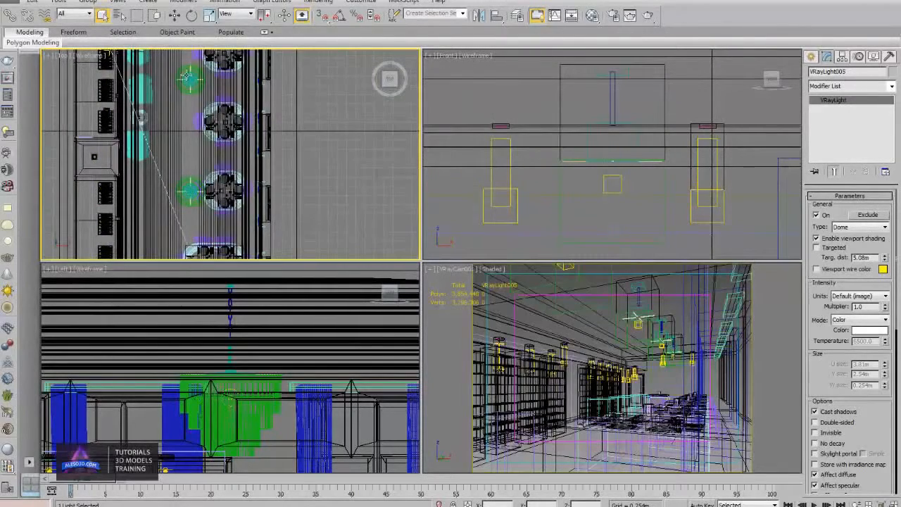
left_click(188, 84)
right_click(188, 85)
left_click(238, 59)
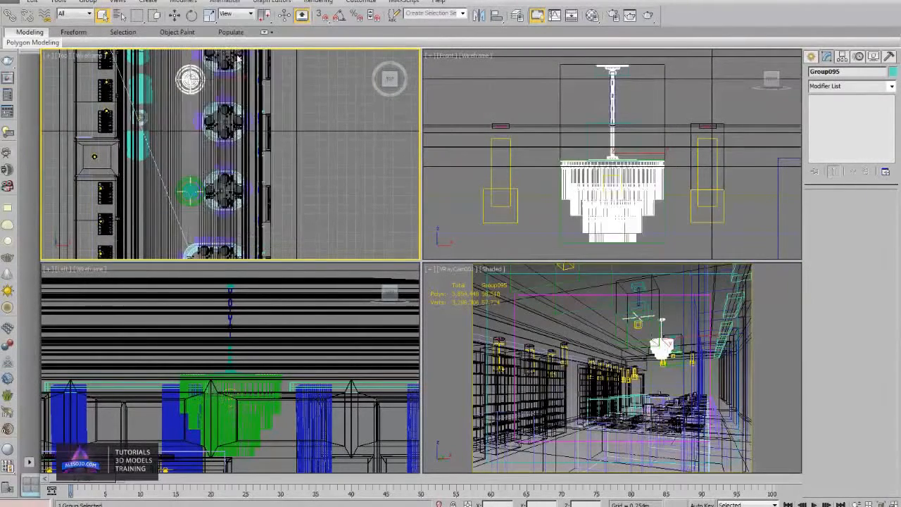
left_click(189, 79)
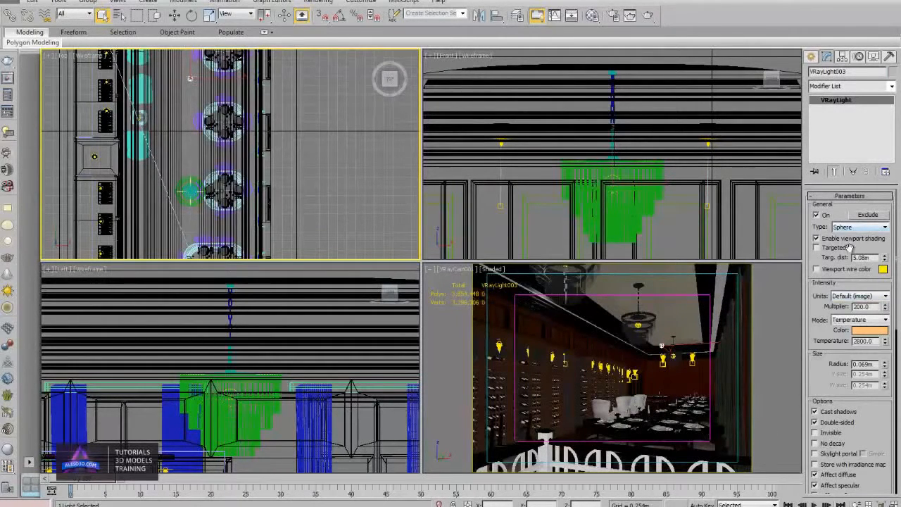
Examine the sphere light's multiplier, color temperature, radius, options and sampling subdivisions.
left_click_drag(822, 363, 824, 316)
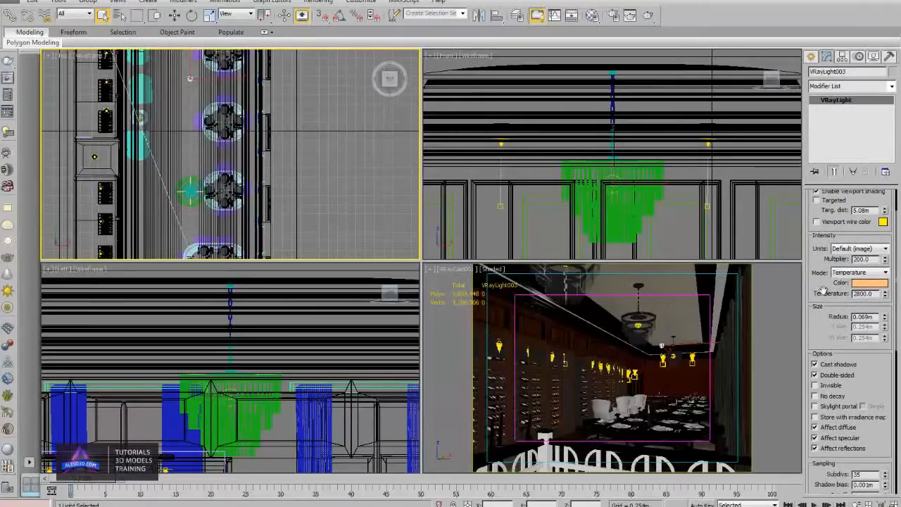
left_click_drag(876, 261, 778, 261)
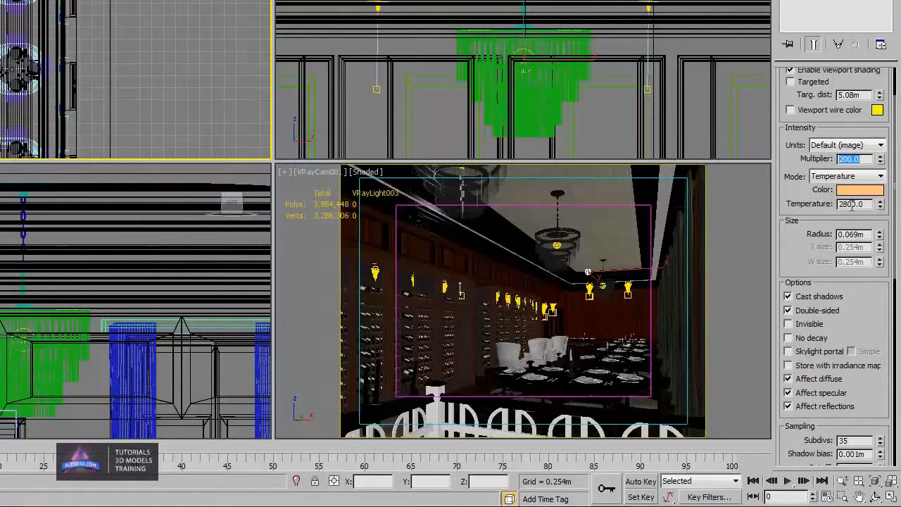
left_click_drag(828, 267, 829, 177)
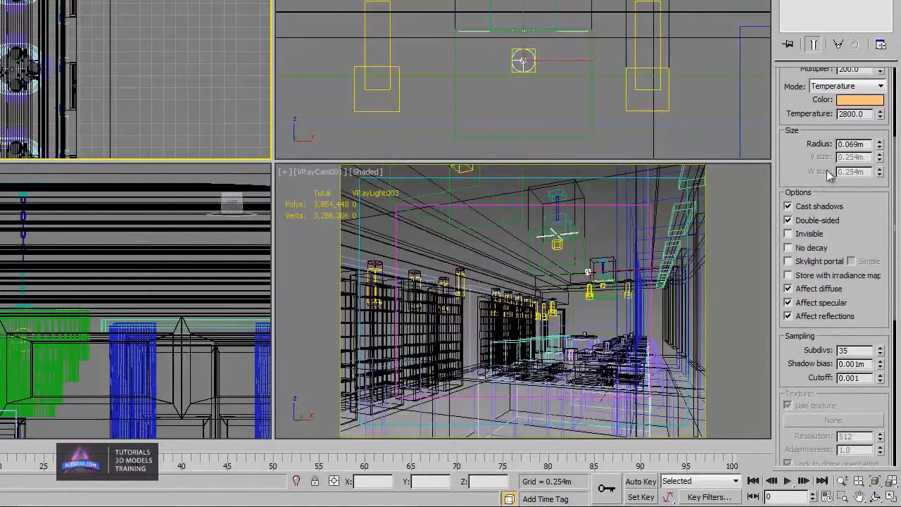
double_click(852, 351)
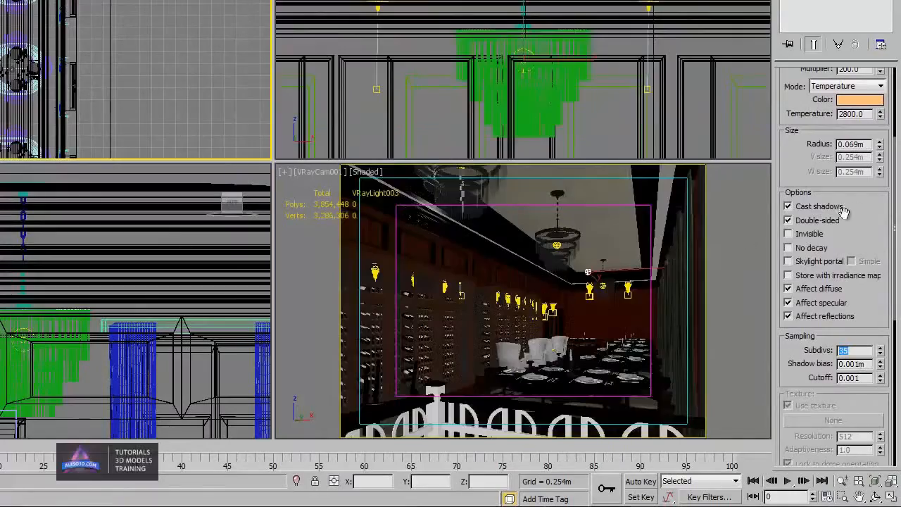
left_click_drag(880, 201, 881, 286)
left_click_drag(808, 273, 803, 330)
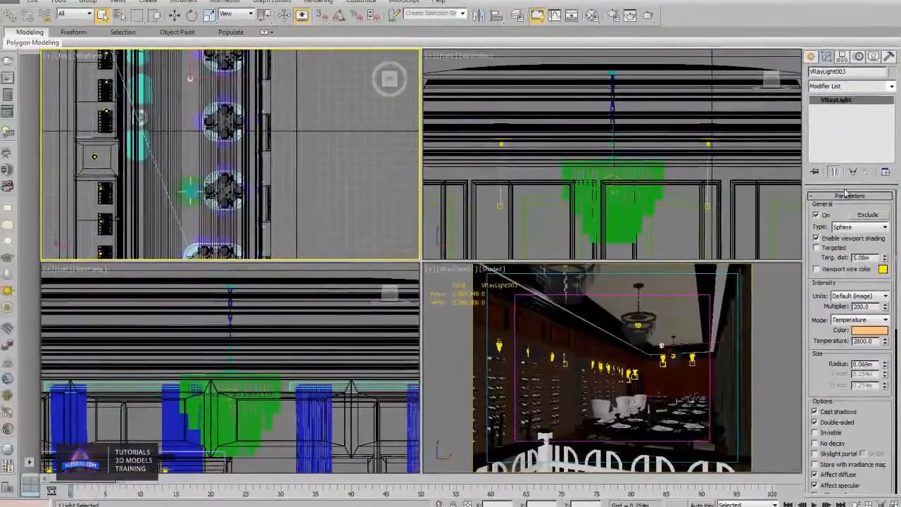
Select the hanging chandelier group in the camera view and activate the Move tool.
left_click(725, 307)
left_click(663, 344)
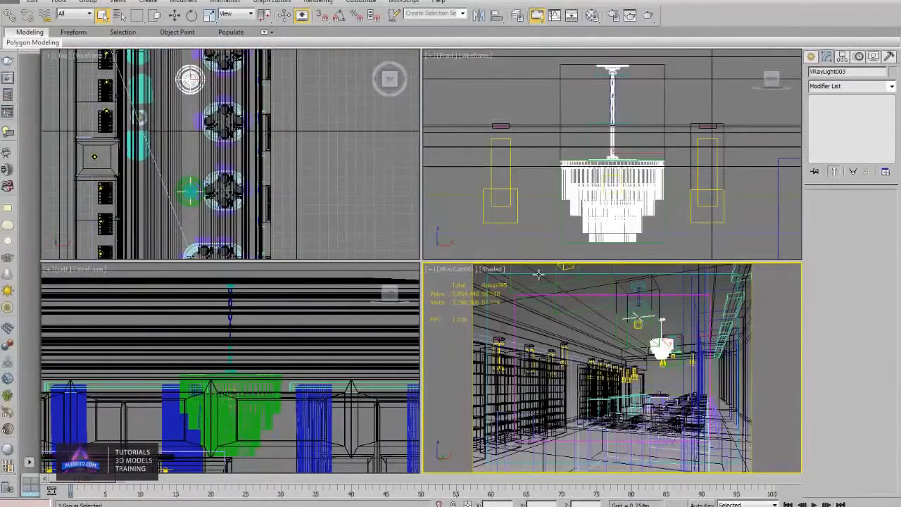
left_click(175, 16)
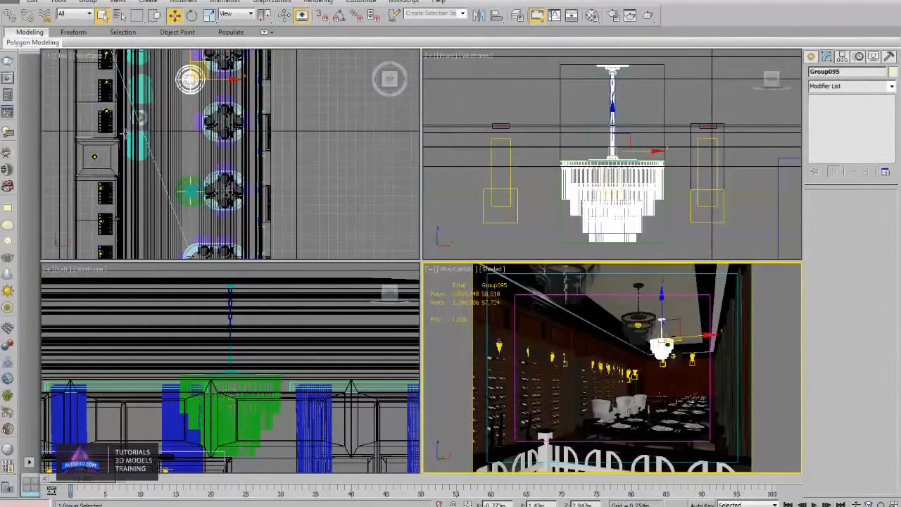
Break apart the wall light group between the wine racks in the Top viewport and select its lamp fixture.
left_click(93, 159)
right_click(93, 158)
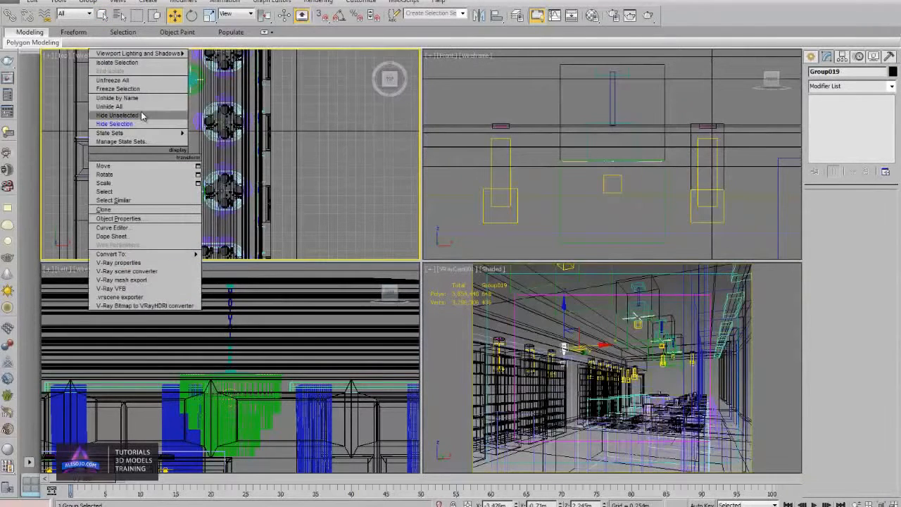
left_click(88, 3)
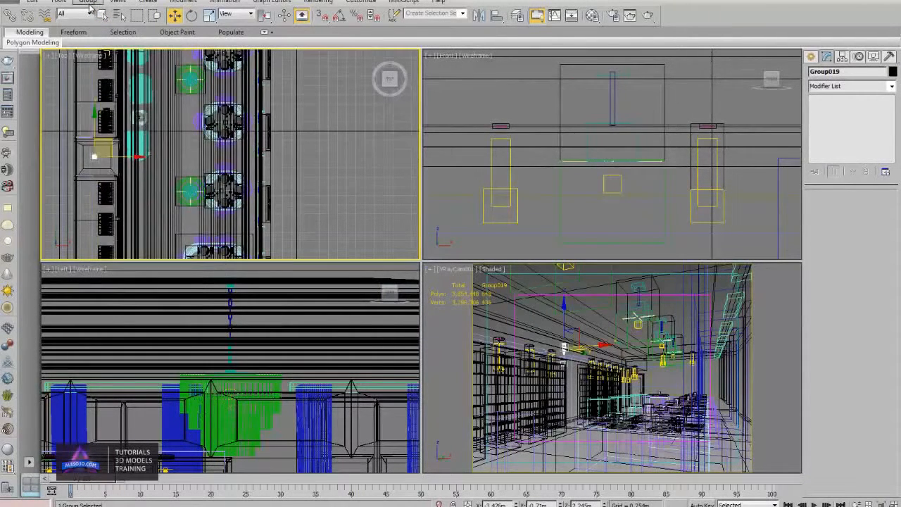
left_click(86, 97)
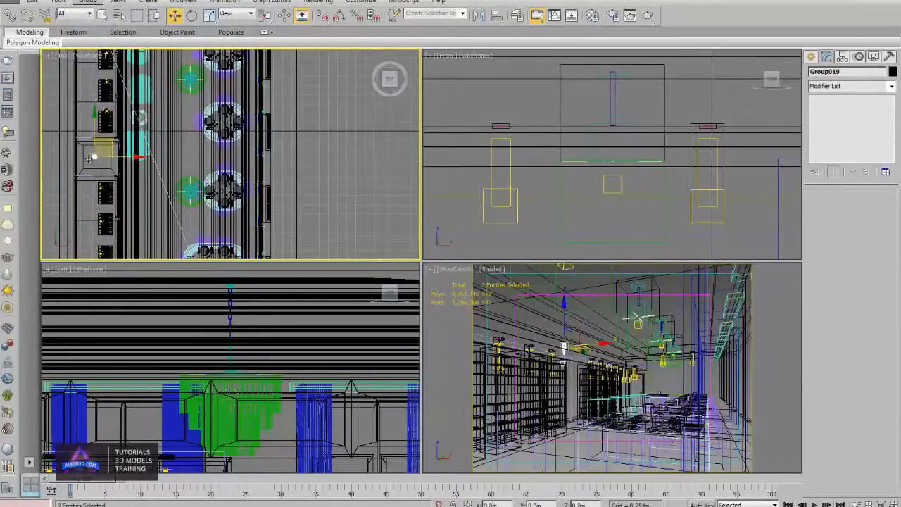
left_click(93, 159)
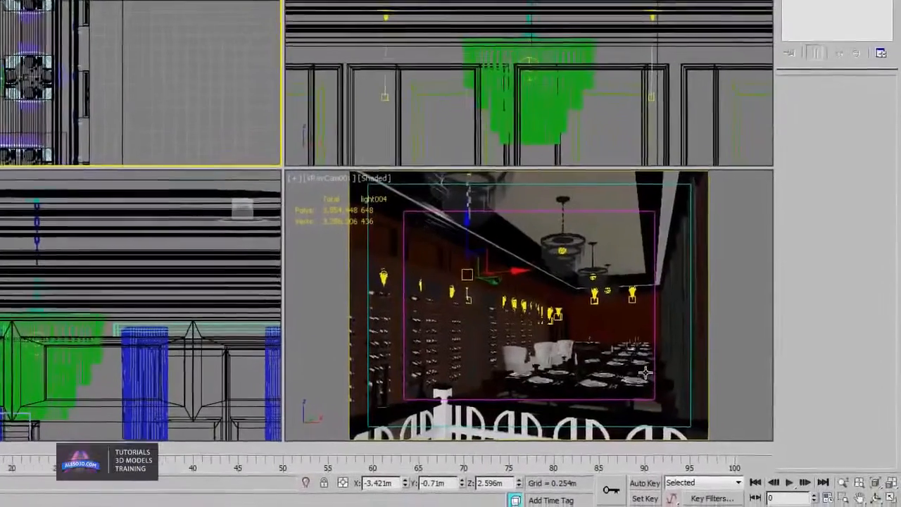
Maximize the camera view in wireframe and select the VRayIES light at the wall lamp beside the wine racks.
right_click(660, 412)
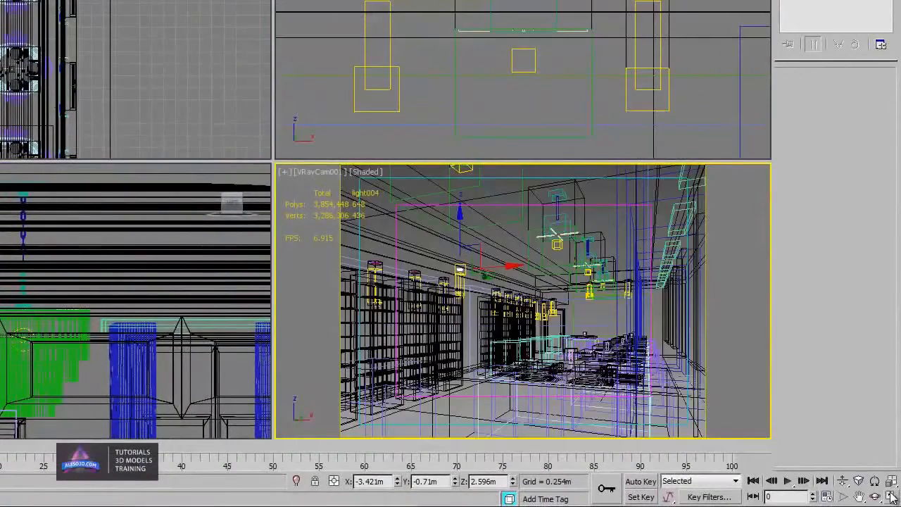
left_click(892, 504)
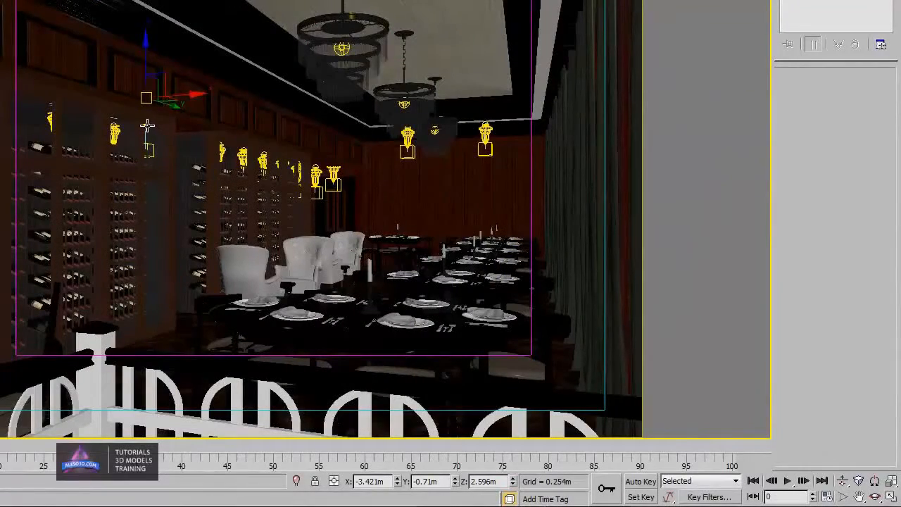
key("F3")
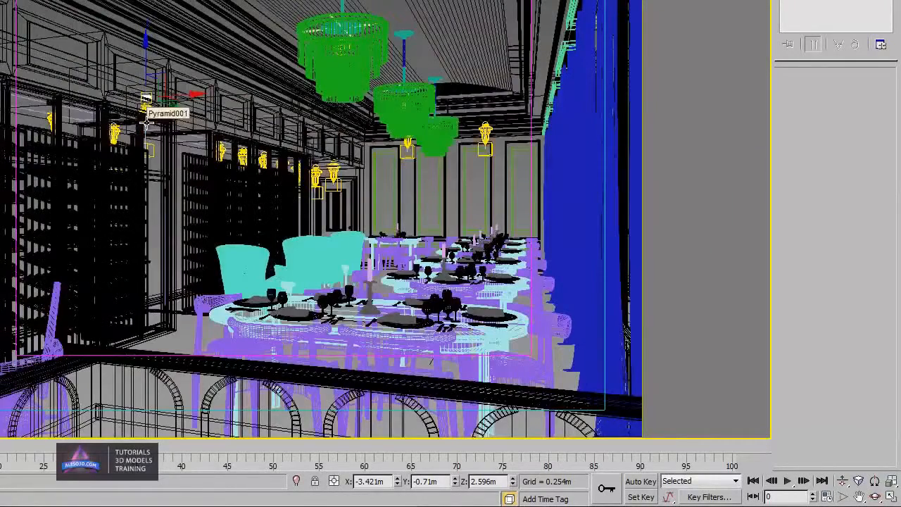
left_click(144, 110)
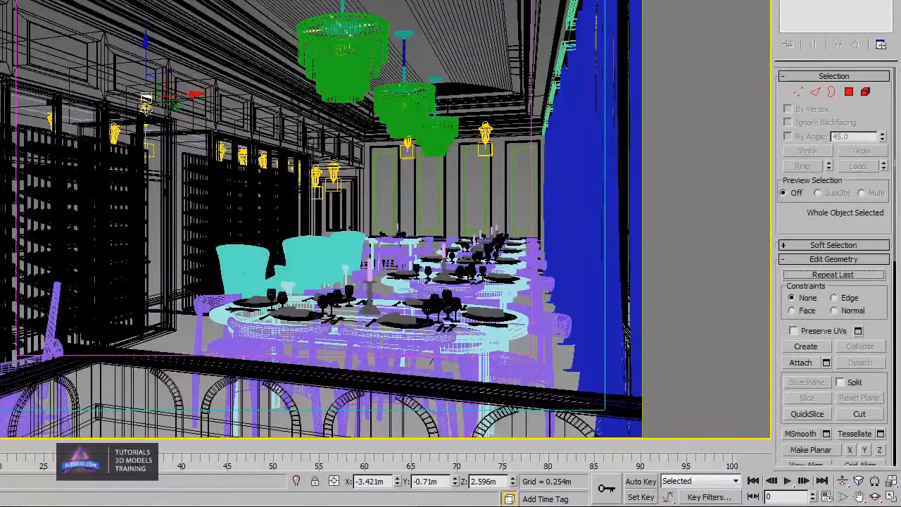
left_click(144, 109)
left_click(145, 108)
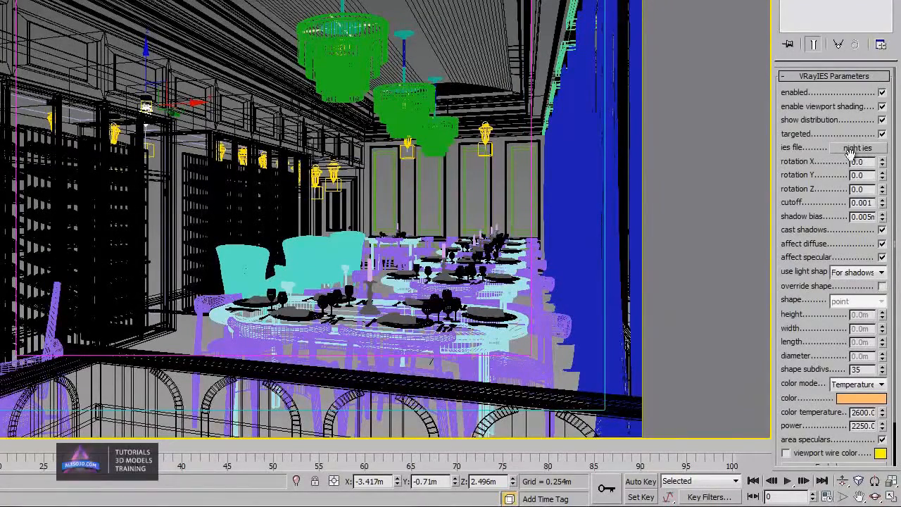
Examine the VRayIES light's IES file, color temperature, power and shape subdivisions.
left_click_drag(825, 176, 815, 111)
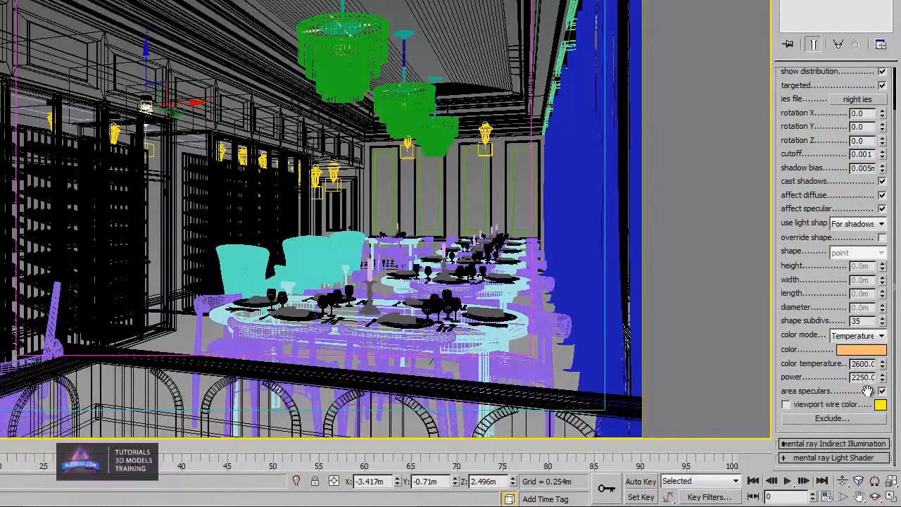
left_click_drag(860, 378, 741, 376)
double_click(856, 320)
Restore the shaded camera view and the four-viewport layout, and select the V-Ray physical camera in the Top viewport.
left_click(443, 283)
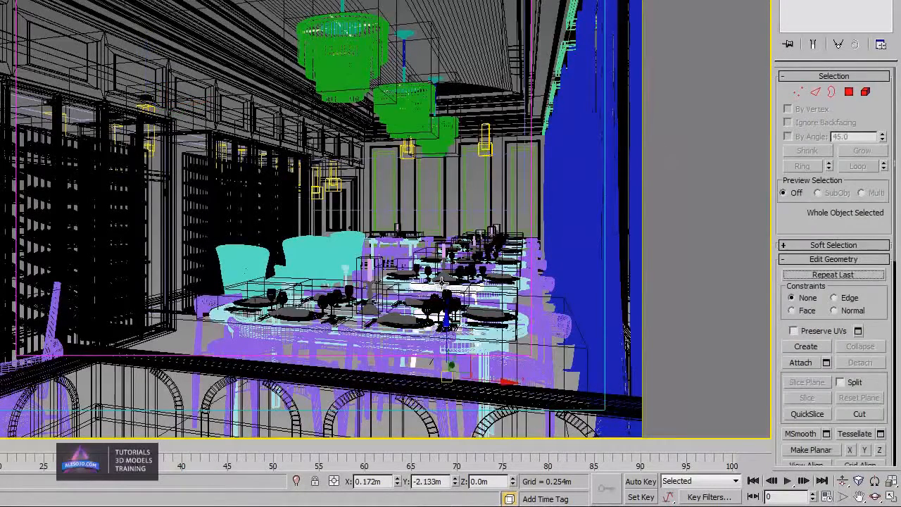
key("F3")
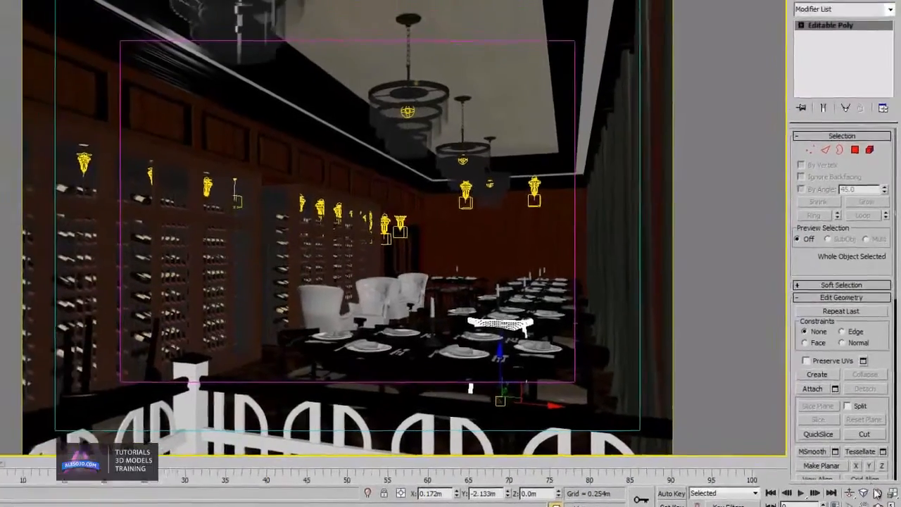
left_click(893, 505)
right_click(285, 106)
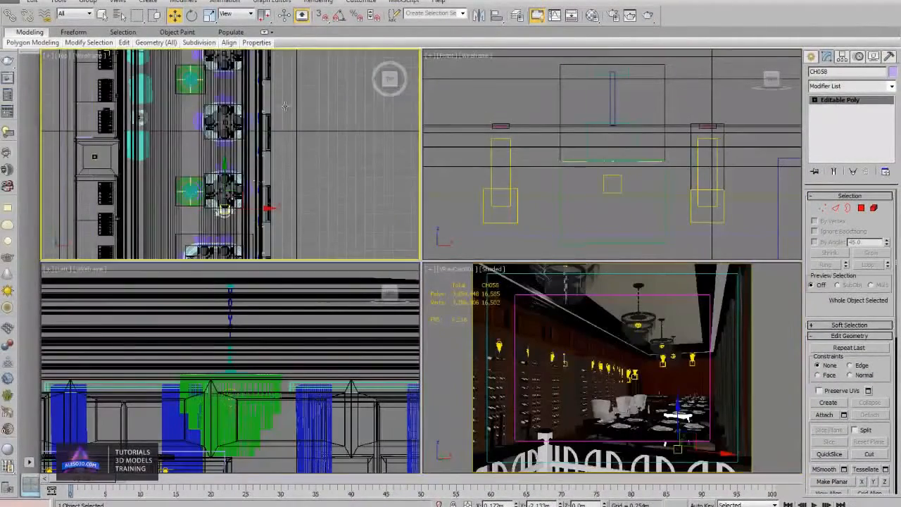
middle_click_drag(285, 106, 322, 54)
middle_click_drag(293, 181, 276, 58)
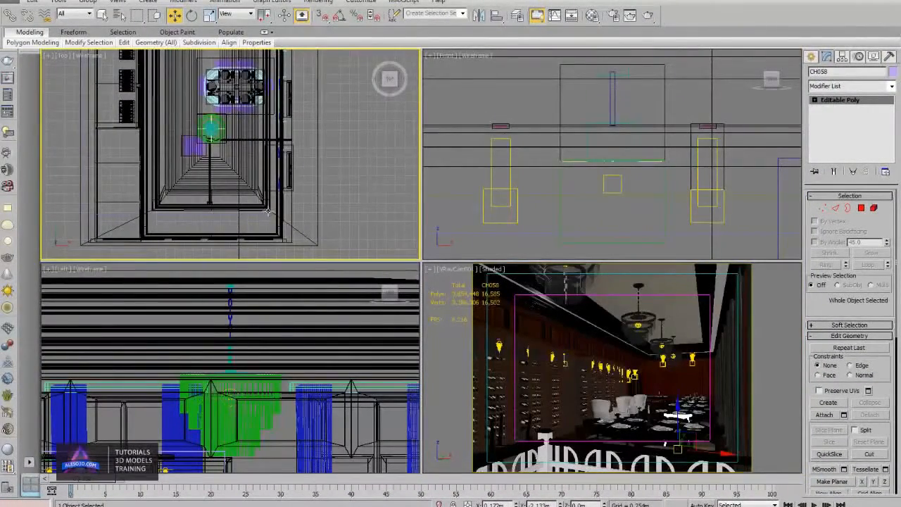
mouse_move(258, 138)
middle_mouse_down()
mouse_move(283, 238)
mouse_move(255, 127)
middle_mouse_up()
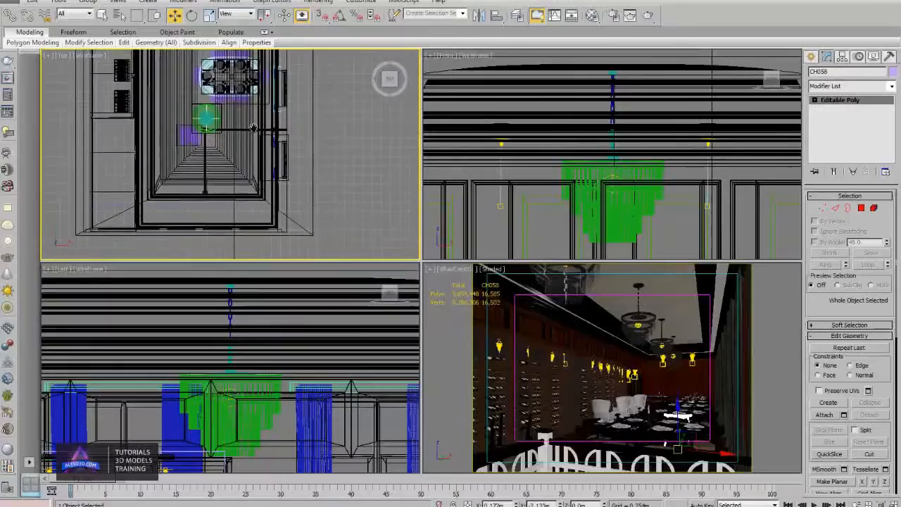
left_click(262, 208)
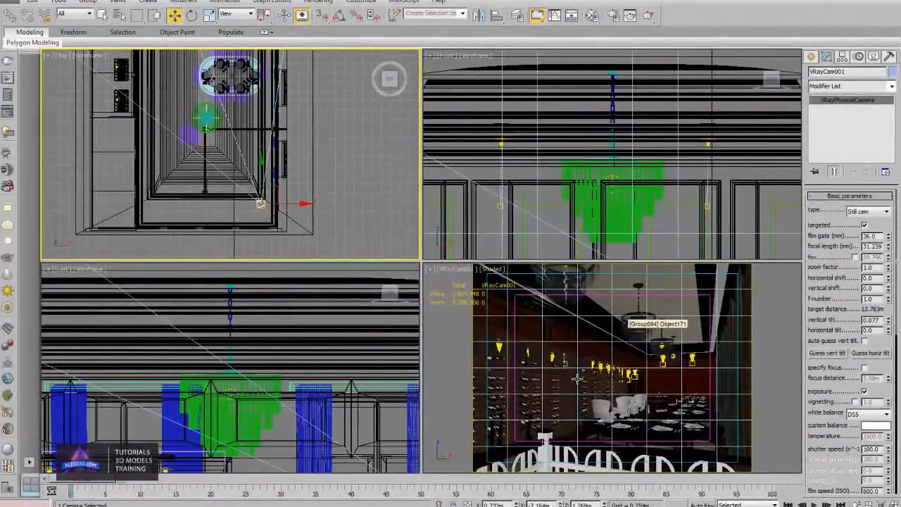
Test the camera's focal length at 28 mm and 50 mm, and settle on 35 mm.
left_click(579, 146)
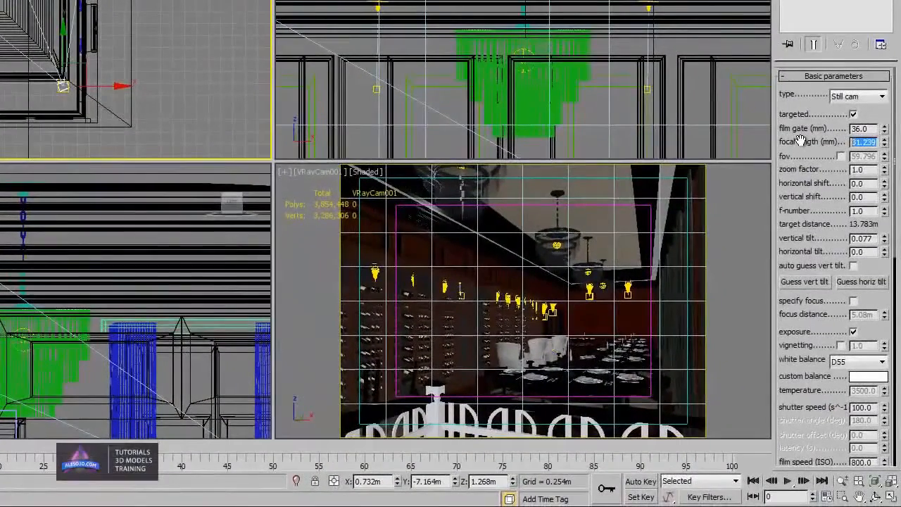
type("28")
key("Return")
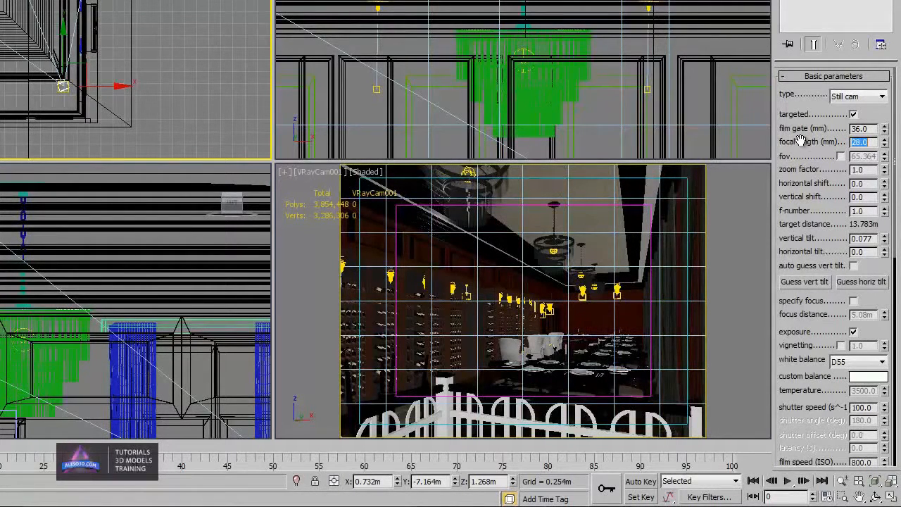
type("50")
key("Return")
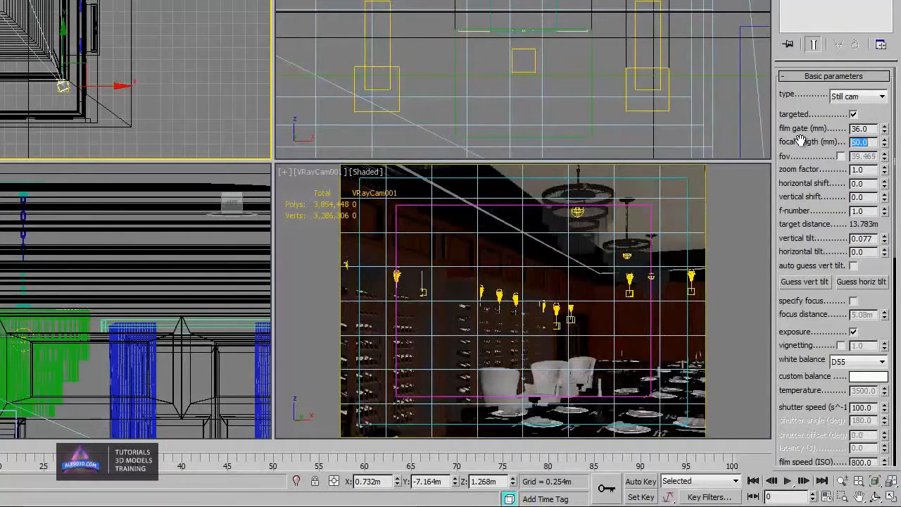
type("35")
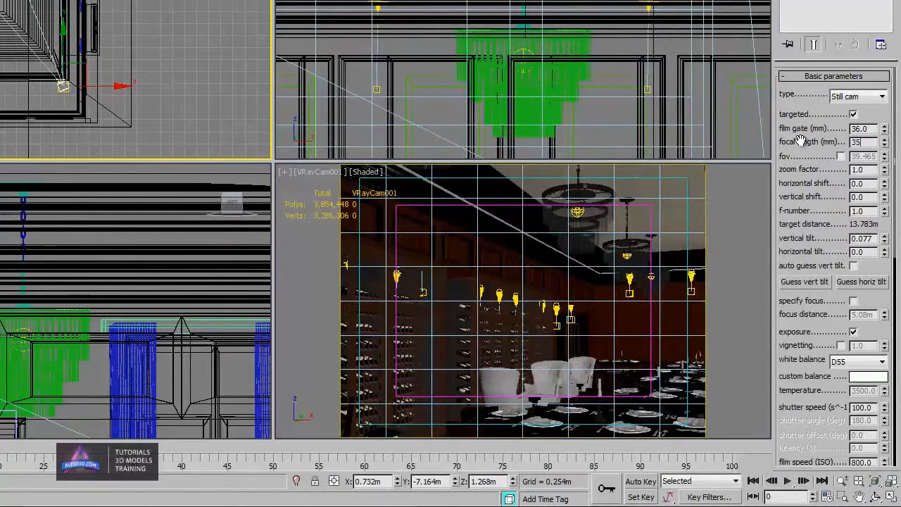
key("Return")
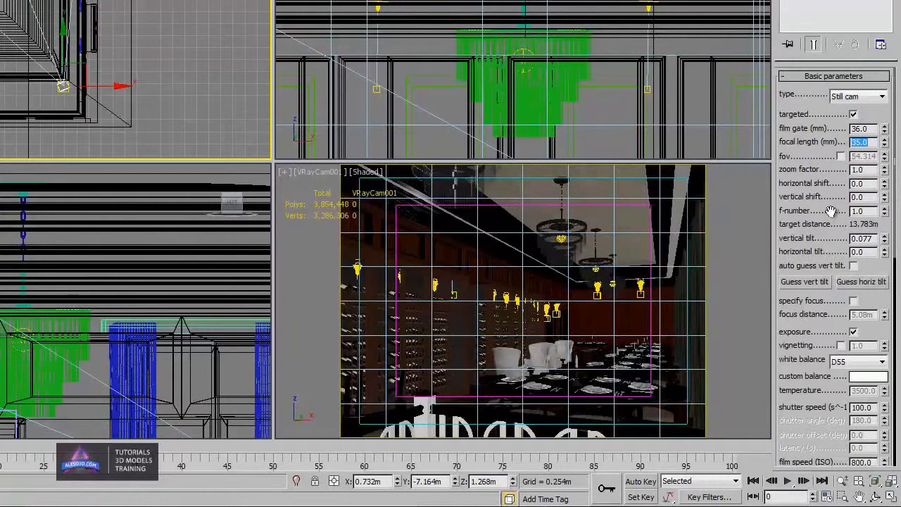
Examine the camera's f-number, shutter speed and film speed (ISO), re-entering 100 as the shutter speed.
double_click(857, 211)
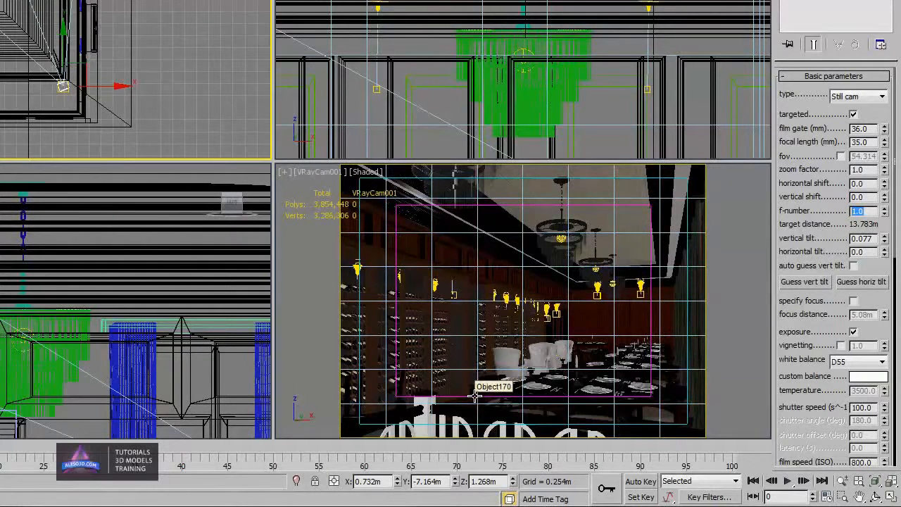
left_click_drag(812, 394, 809, 342)
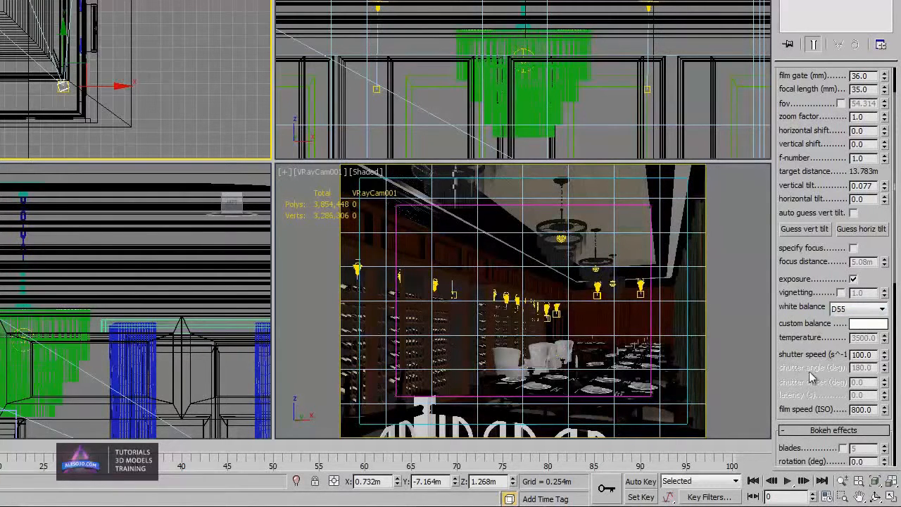
double_click(873, 355)
type("200")
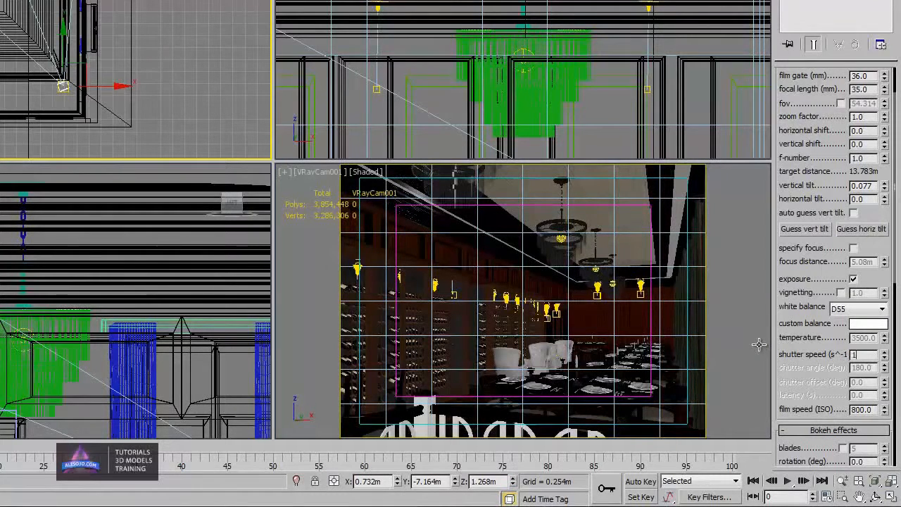
key("Return")
left_click_drag(858, 408, 807, 375)
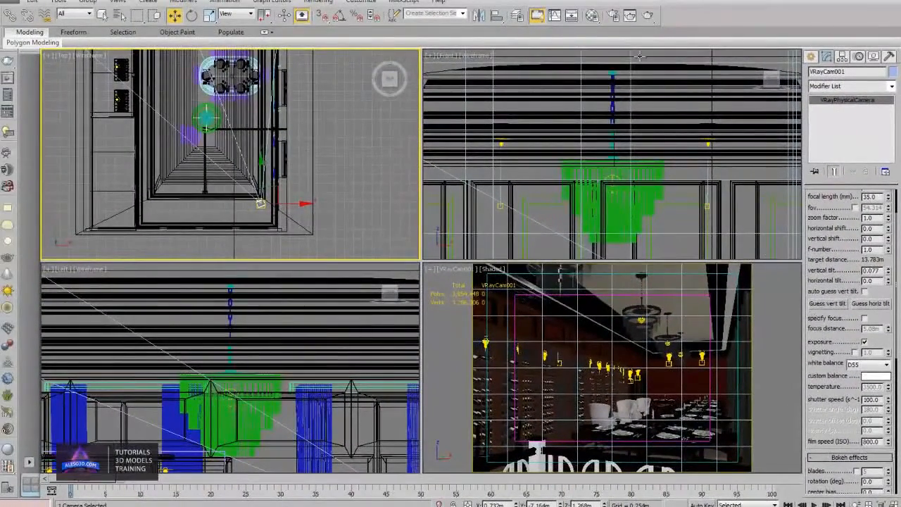
Open the V-Ray render settings and examine the image sampler type, the antialiasing filter and the adaptive sampler's maximum subdivisions.
left_click(613, 15)
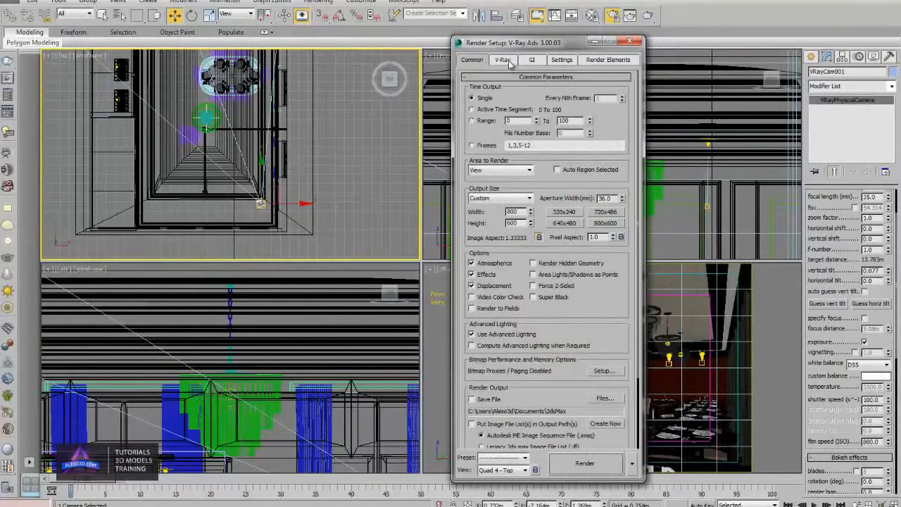
left_click(504, 61)
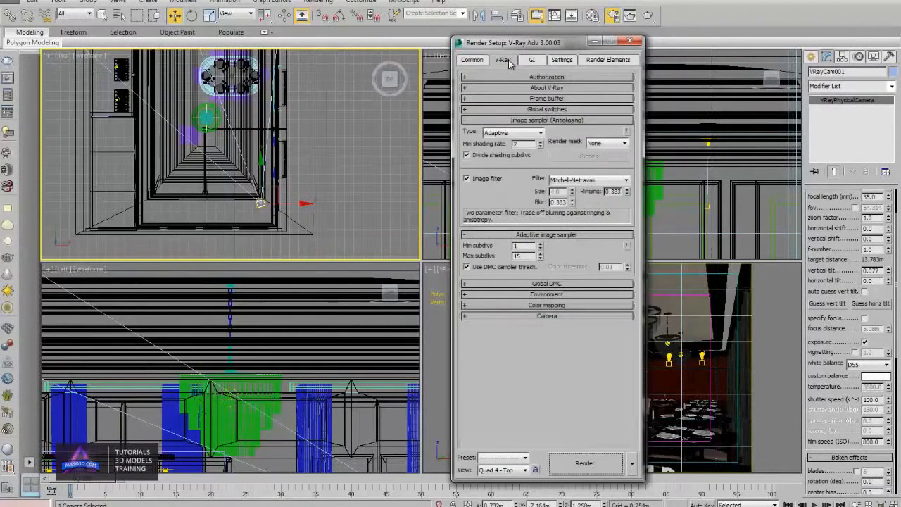
left_click(516, 134)
left_click(516, 138)
left_click(594, 185)
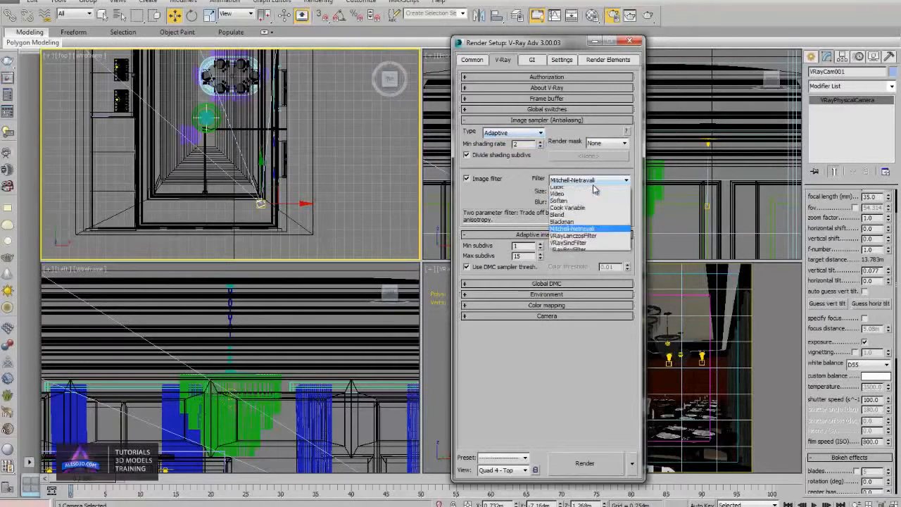
left_click(594, 186)
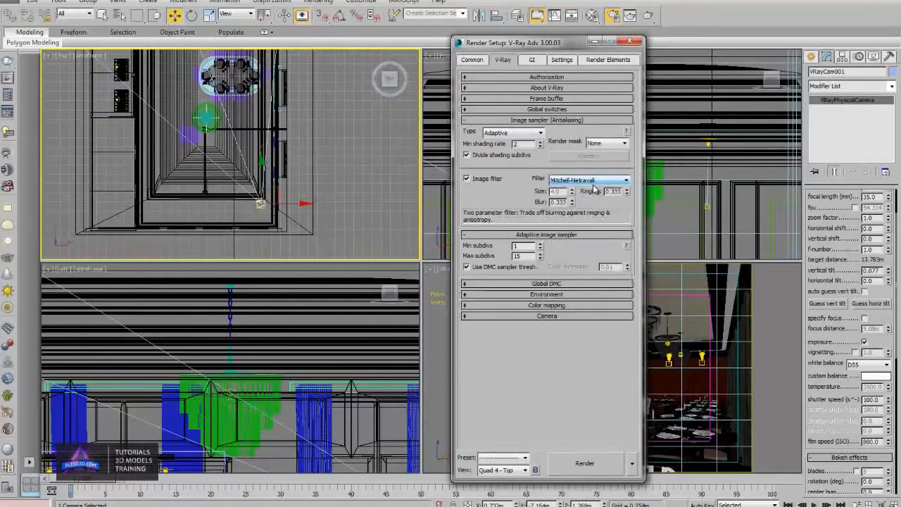
double_click(523, 257)
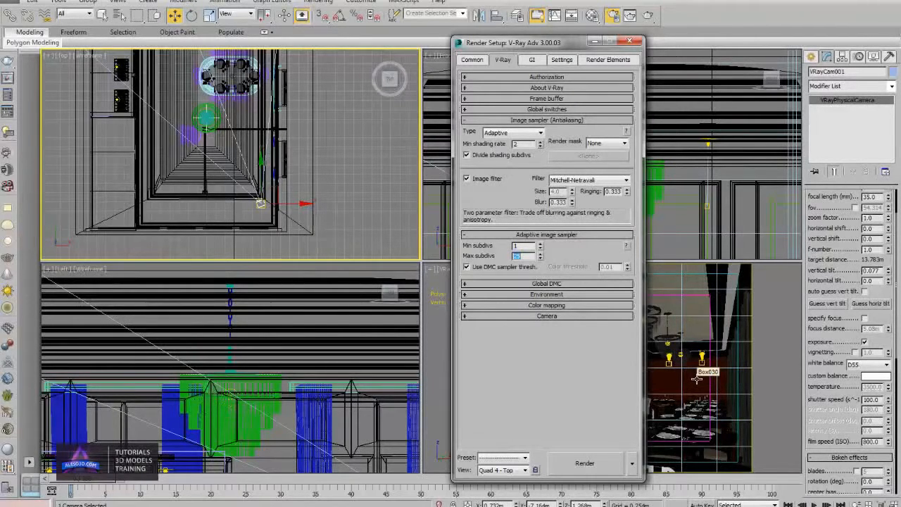
key("Return")
Set the brute force GI subdivisions to 45, the light cache subdivisions to 2000 and the light cache sample size to 0.01.
left_click(531, 60)
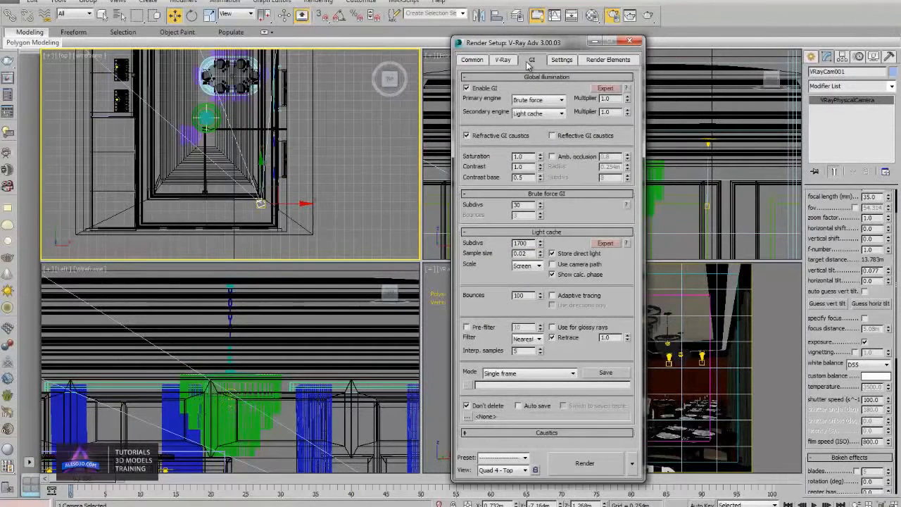
left_click(529, 62)
type("2000")
key("Return")
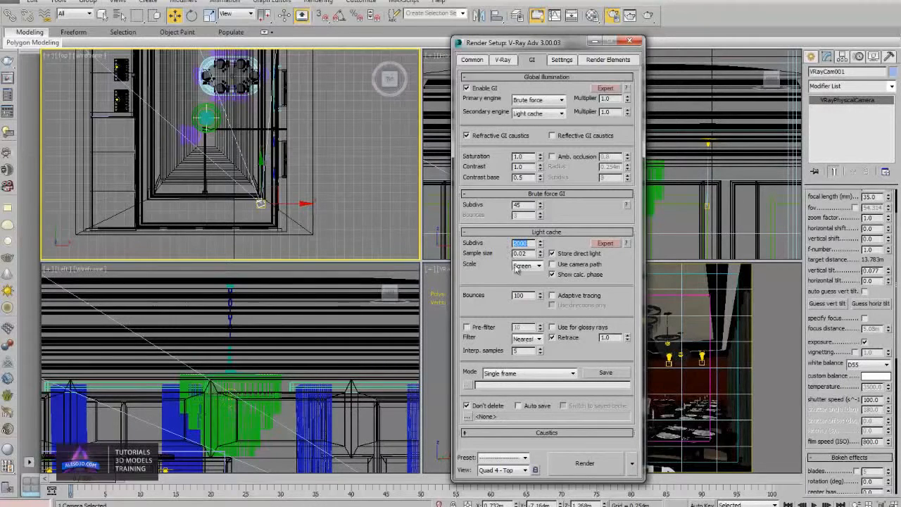
left_click_drag(524, 253, 539, 252)
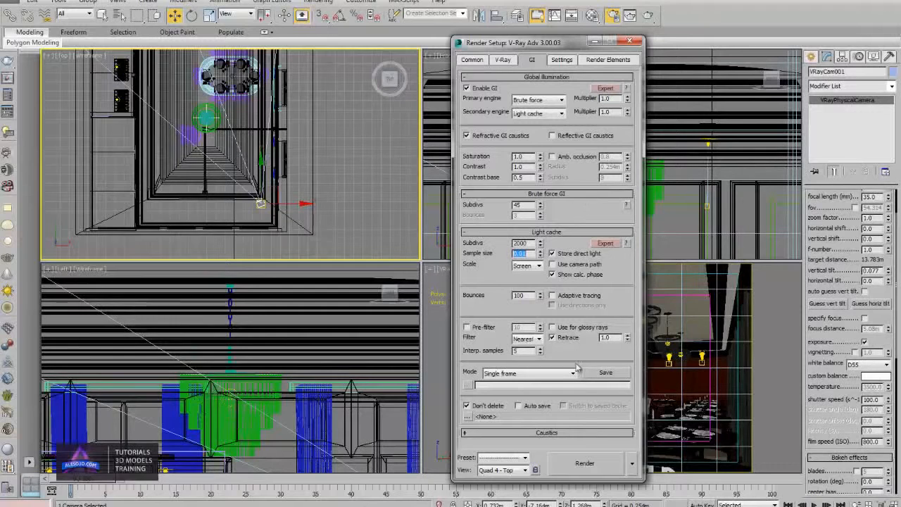
Examine the color mapping type and burn value, the GI settings and the system settings, and close the render setup.
left_click(504, 59)
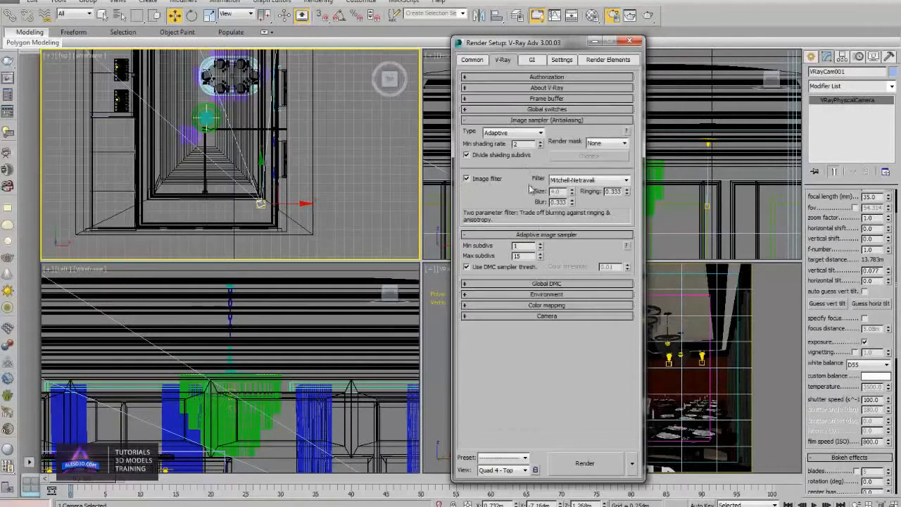
left_click(553, 307)
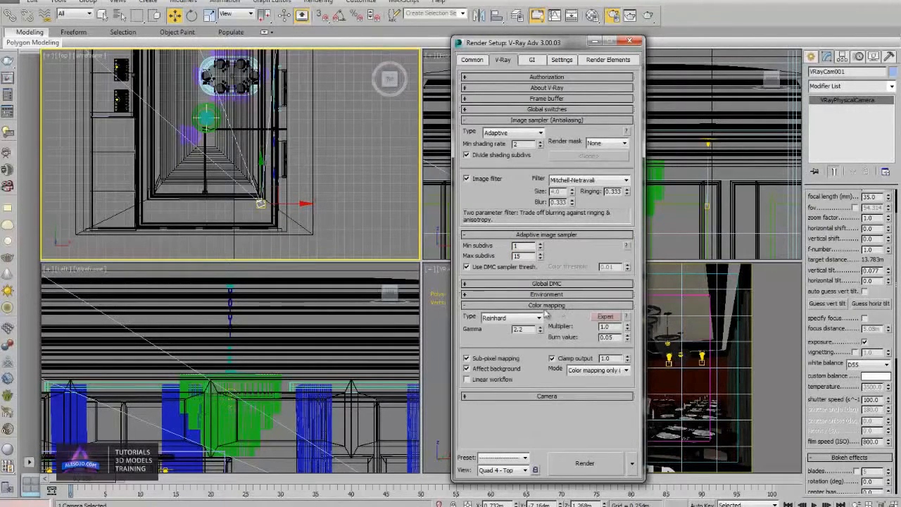
double_click(613, 337)
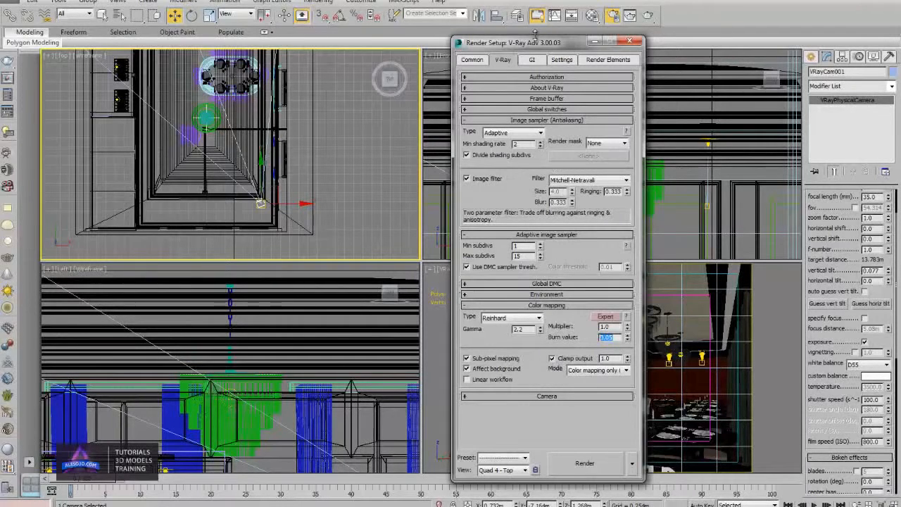
left_click(531, 59)
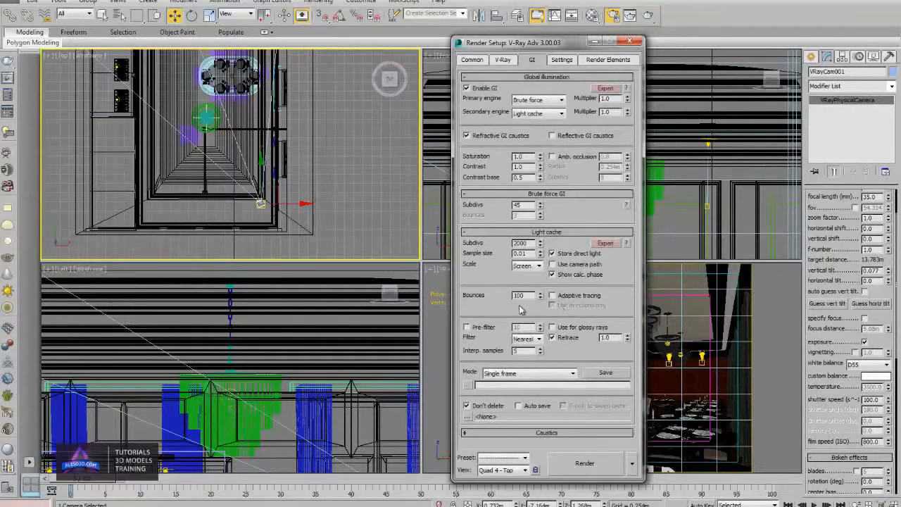
left_click(563, 61)
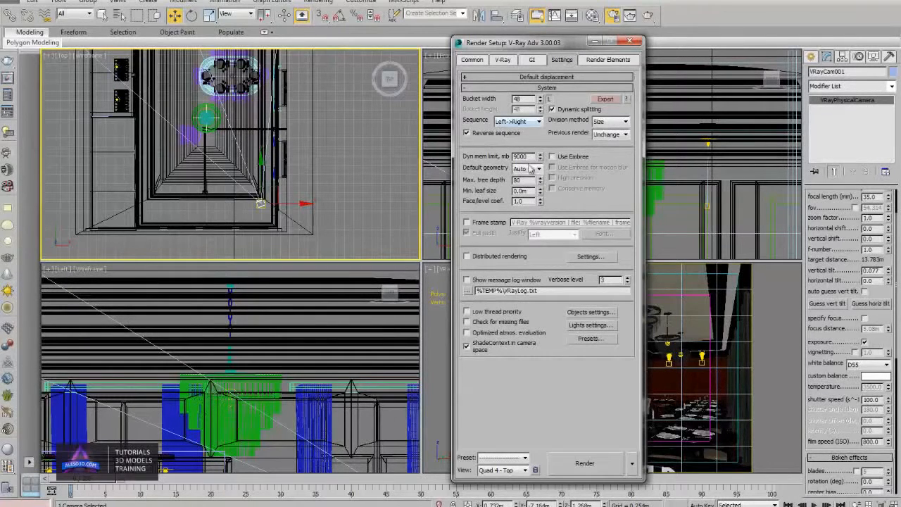
left_click(632, 42)
Maximize the camera view and open the material editor.
left_click(655, 298)
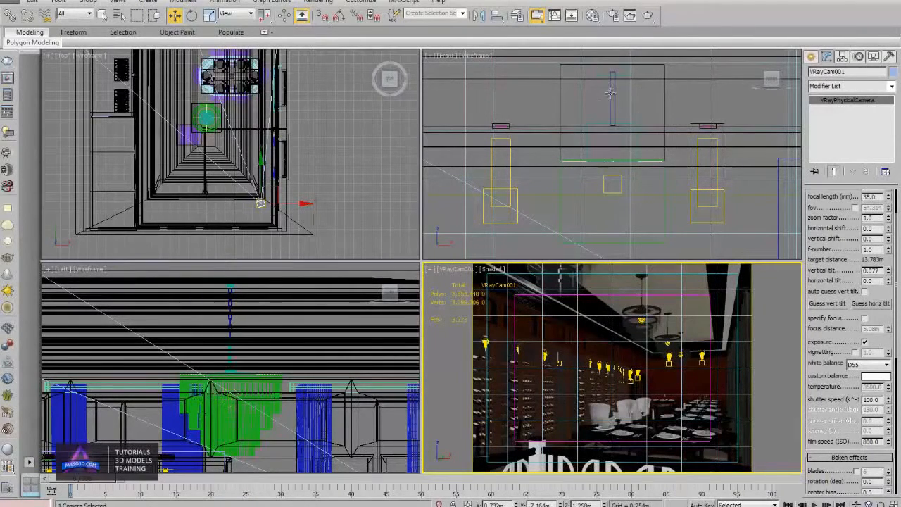
key("alt+w")
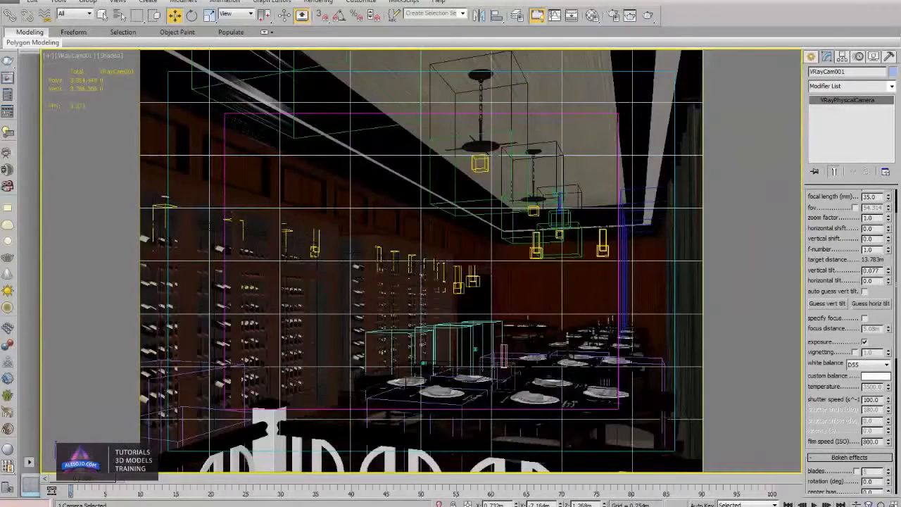
left_click(592, 17)
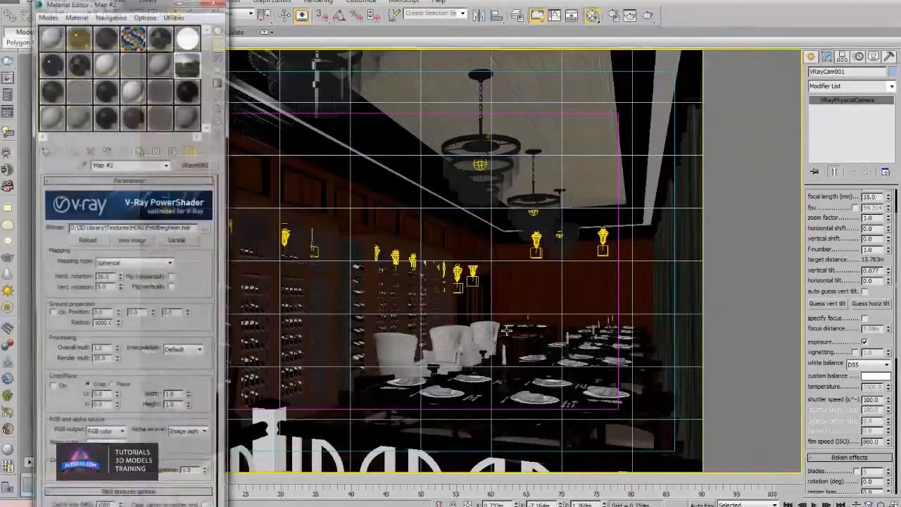
Examine the Leather material's diffuse Mix map and view its Black Leather 002 bitmap.
left_click(107, 118)
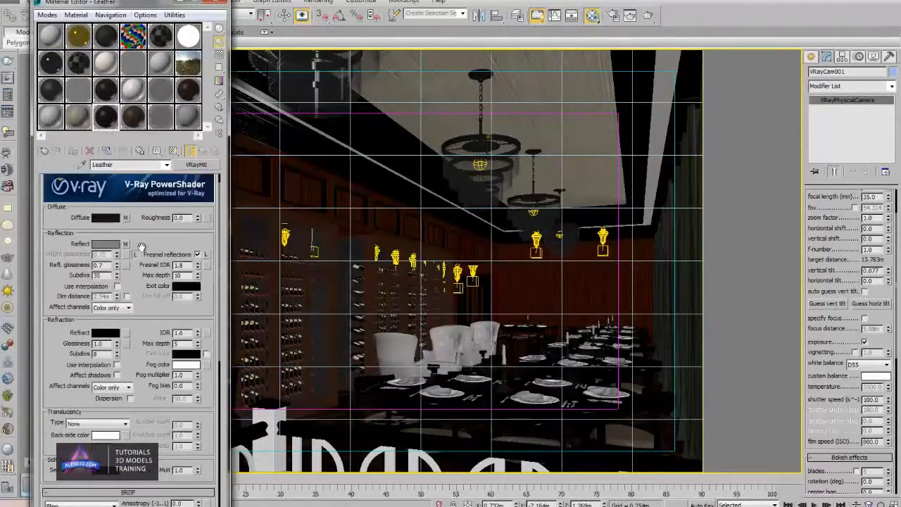
scroll(127, 242, "up", 1)
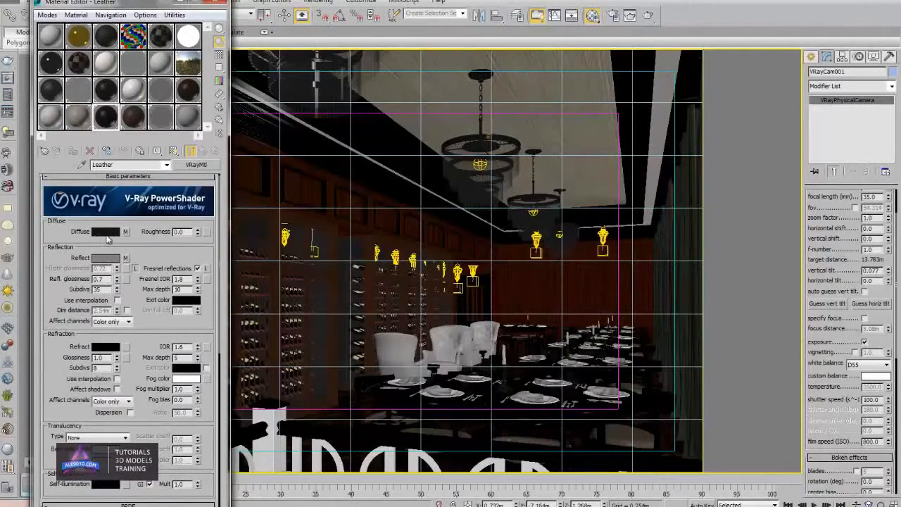
left_click(126, 233)
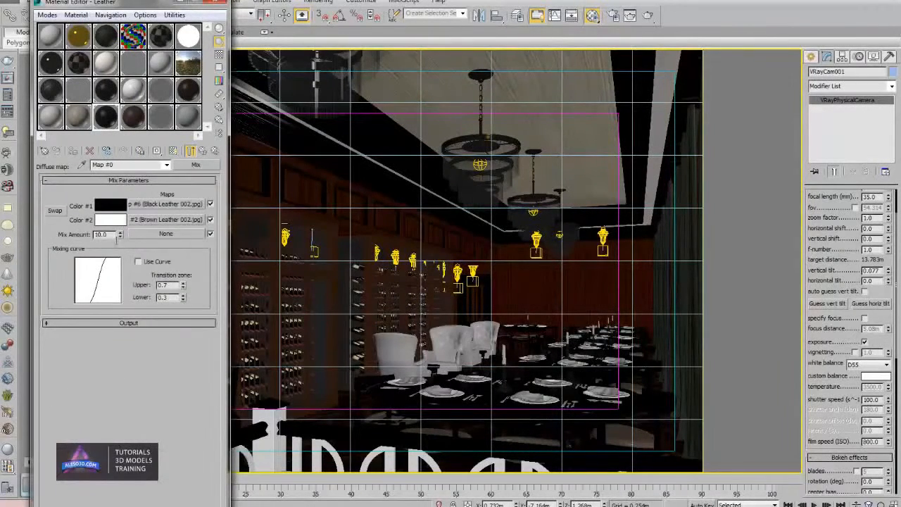
left_click(171, 206)
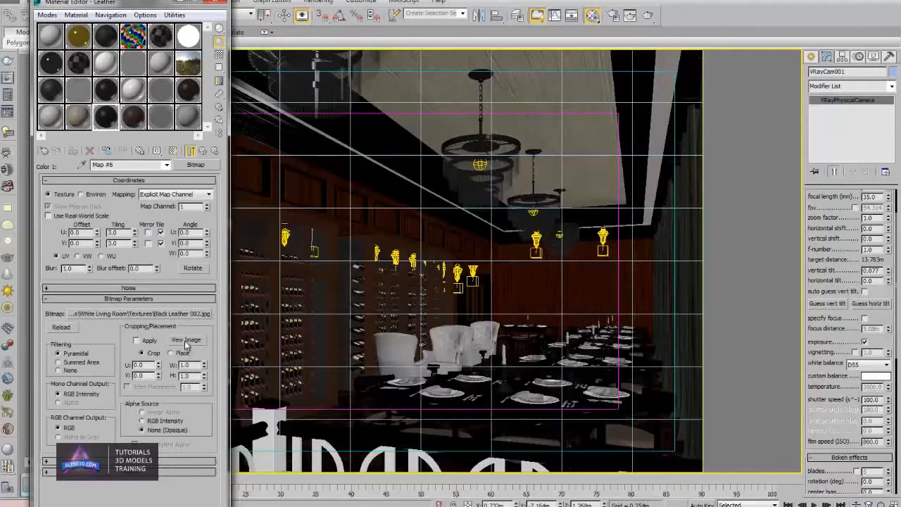
left_click(186, 340)
left_click(360, 5)
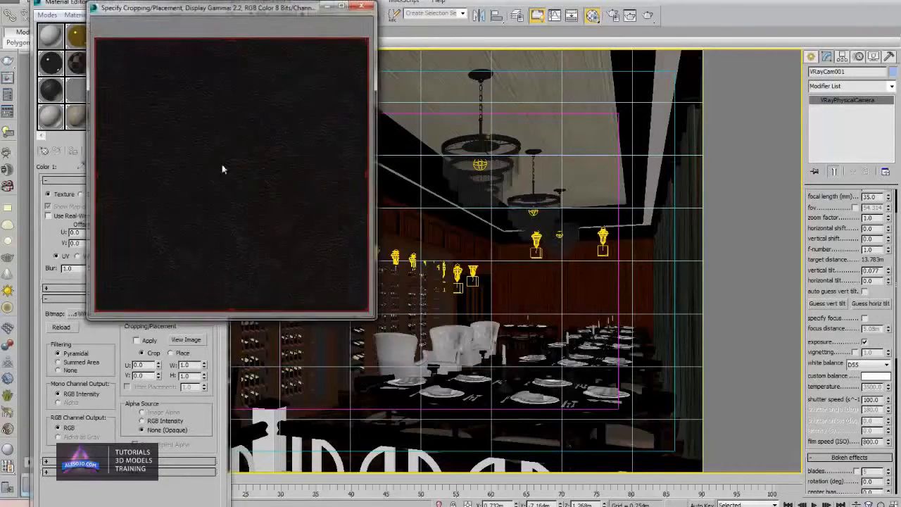
left_click(203, 150)
View the Brown Leather 002 bitmap in the second slot of the diffuse mix and return to the Leather material's basic parameters.
left_click(165, 220)
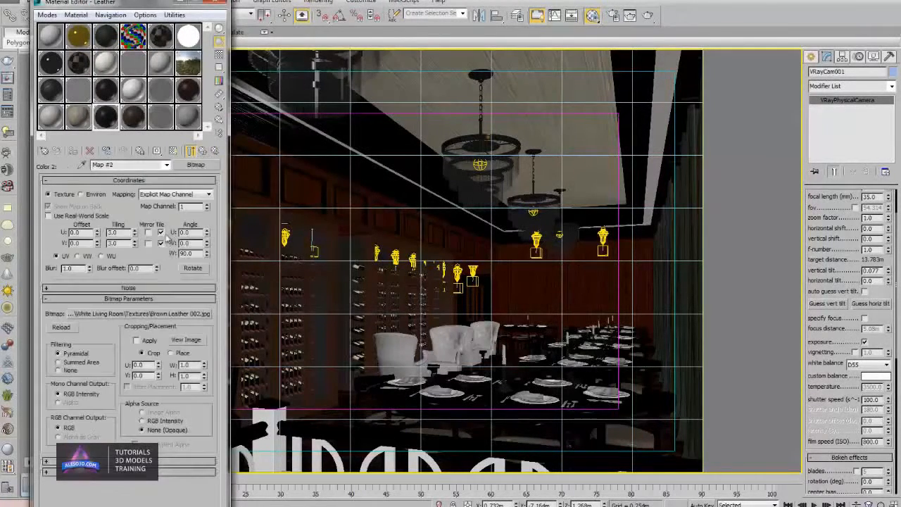
left_click(186, 341)
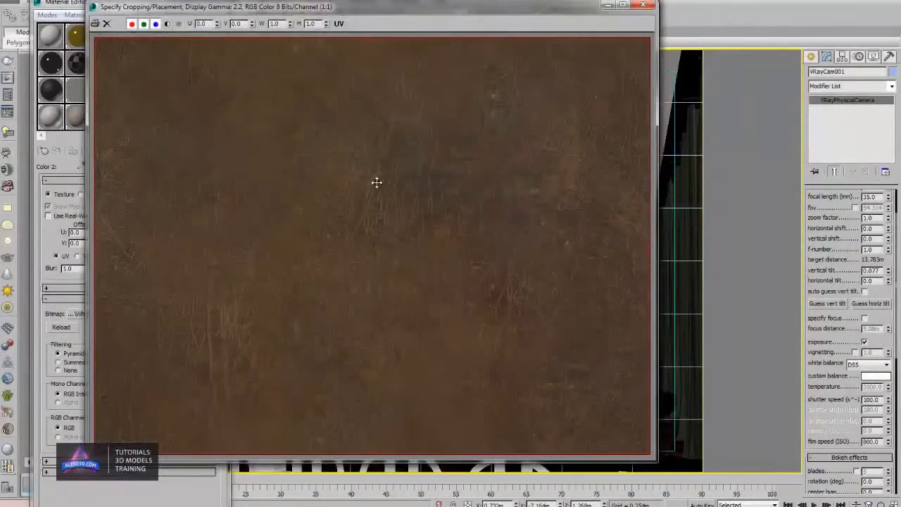
left_click(649, 7)
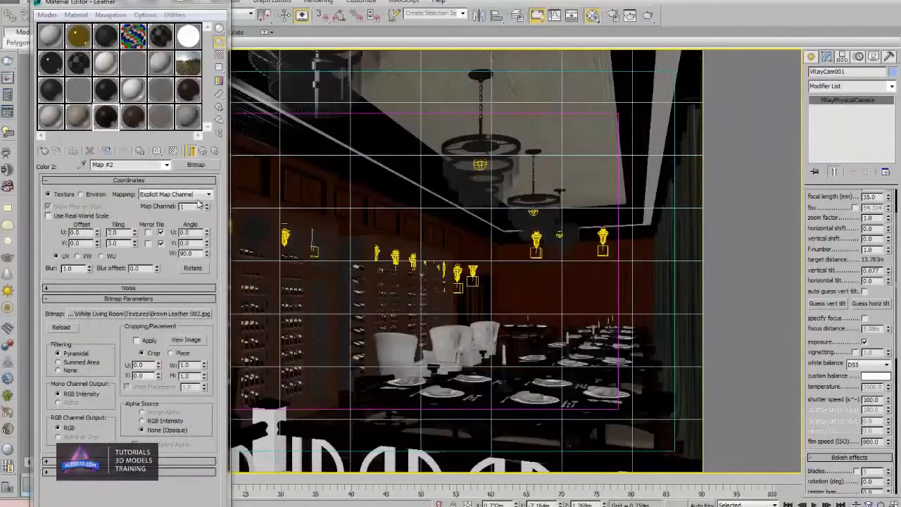
left_click(201, 152)
left_click(202, 151)
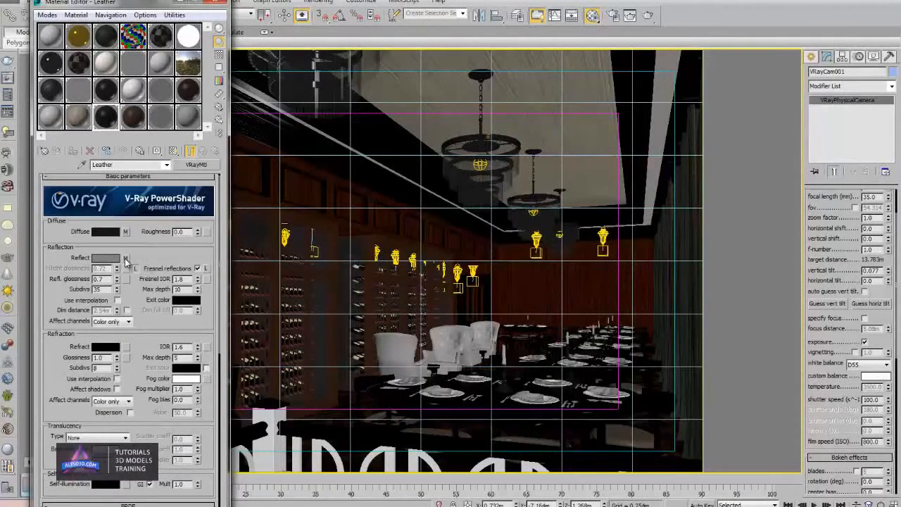
Examine the Leather material's reflection Mix map and view its black leather specular bitmap.
left_click(126, 258)
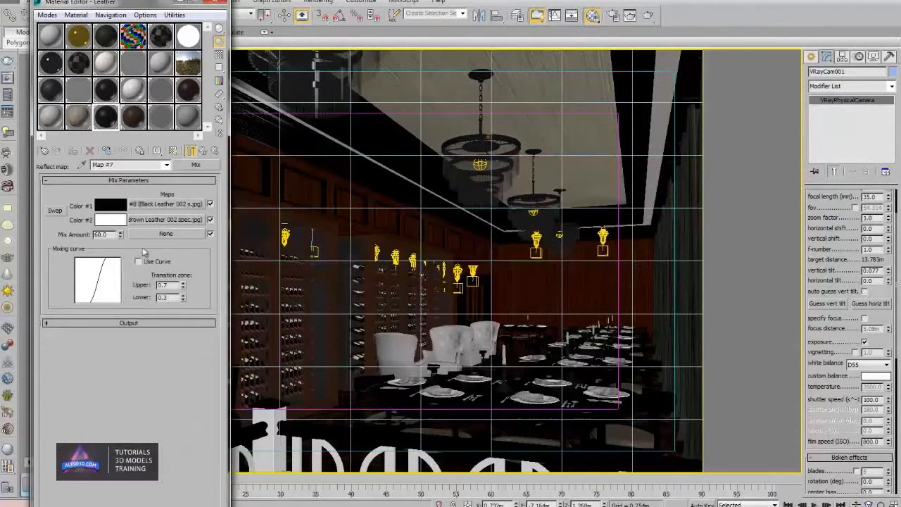
left_click(175, 205)
left_click(187, 340)
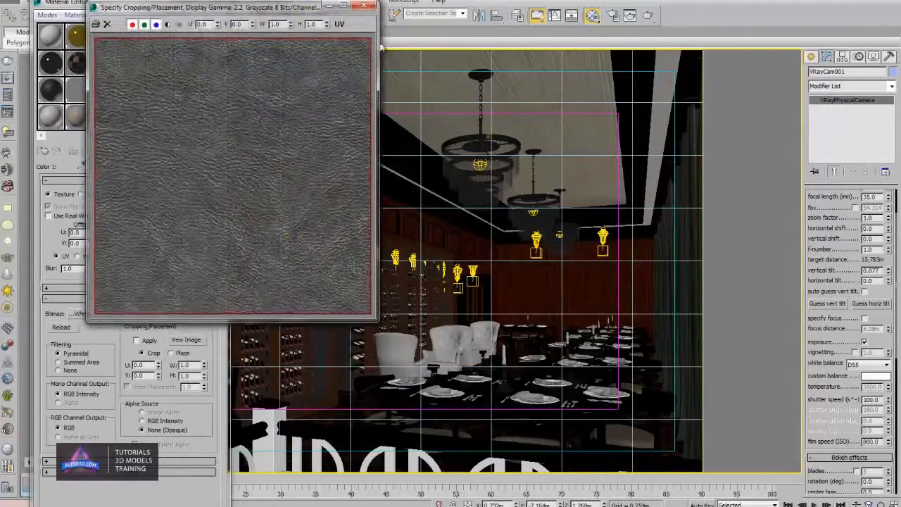
left_click(371, 9)
left_click(202, 151)
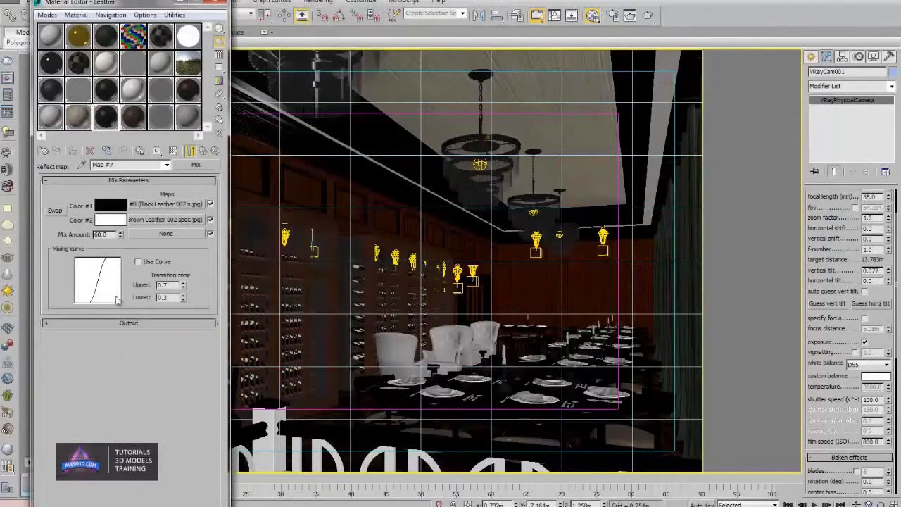
left_click(189, 150)
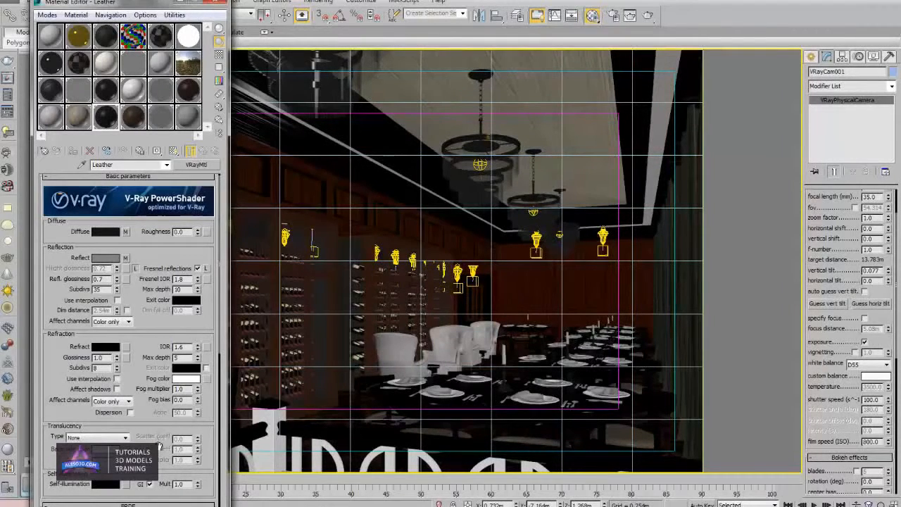
Examine the Leather material's bump Mix map, view its Black Leather 002 b bitmap, and return to the reflection parameters.
left_click_drag(159, 440, 159, 186)
scroll(136, 426, "down", 3)
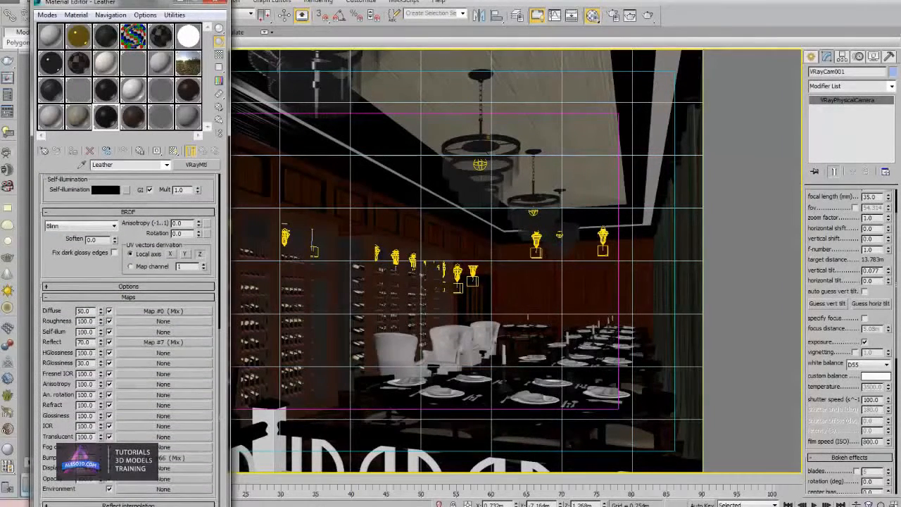
left_click(173, 458)
left_click(165, 205)
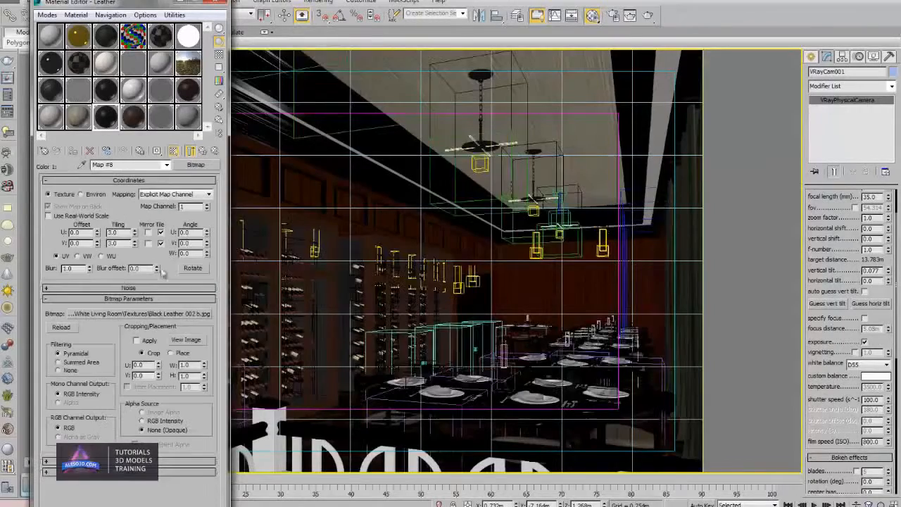
left_click(186, 339)
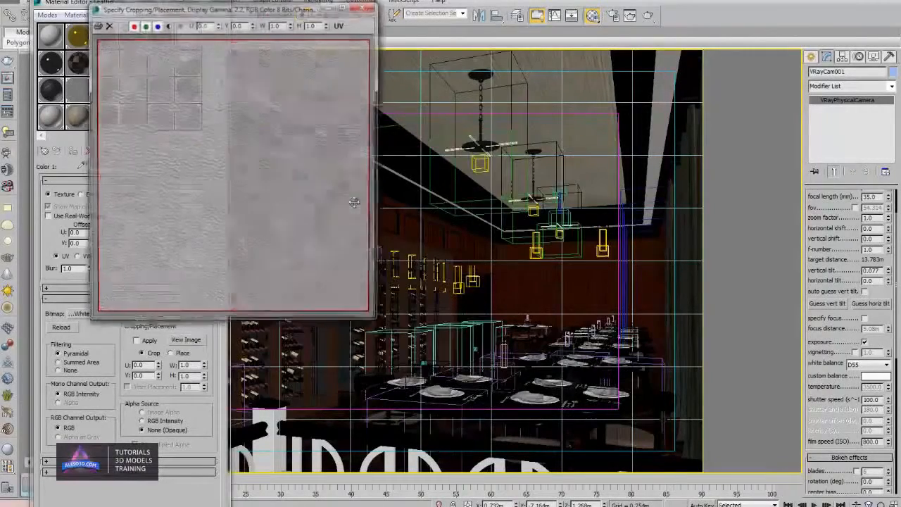
left_click(367, 8)
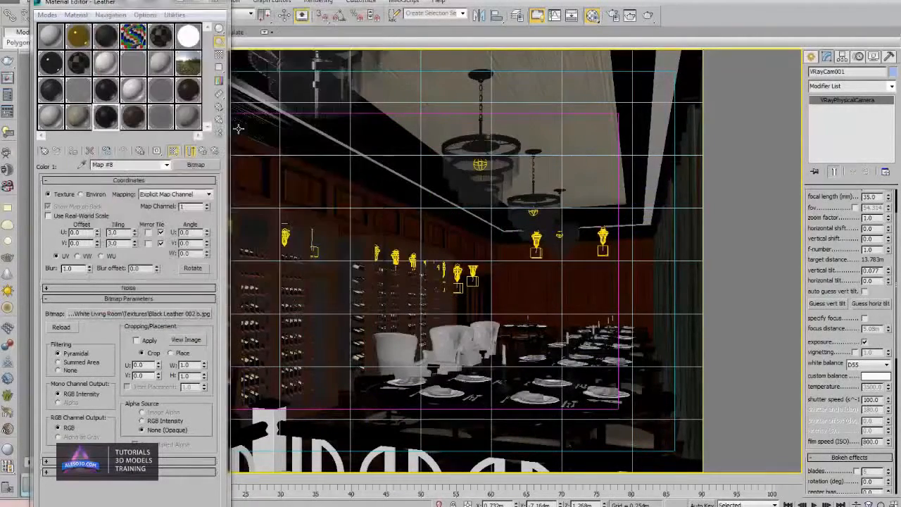
left_click(203, 151)
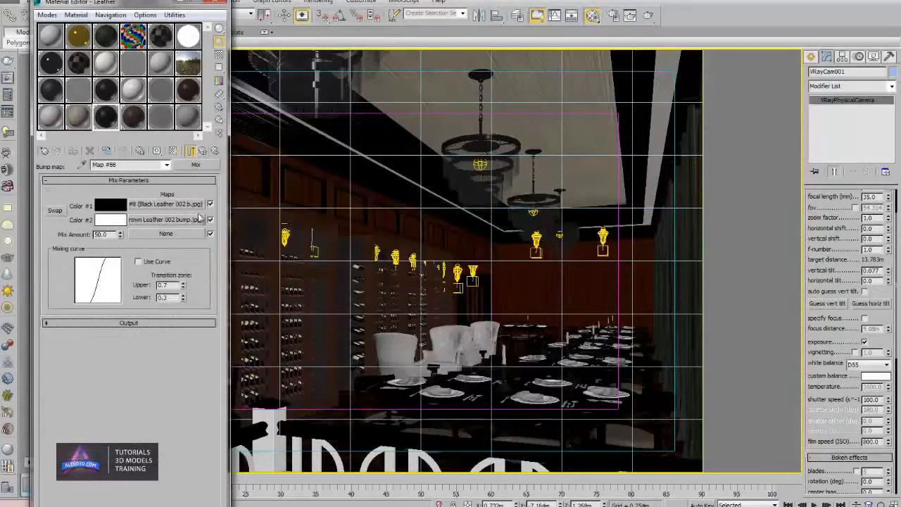
left_click(191, 153)
scroll(164, 440, "down", 5)
scroll(164, 447, "up", 3)
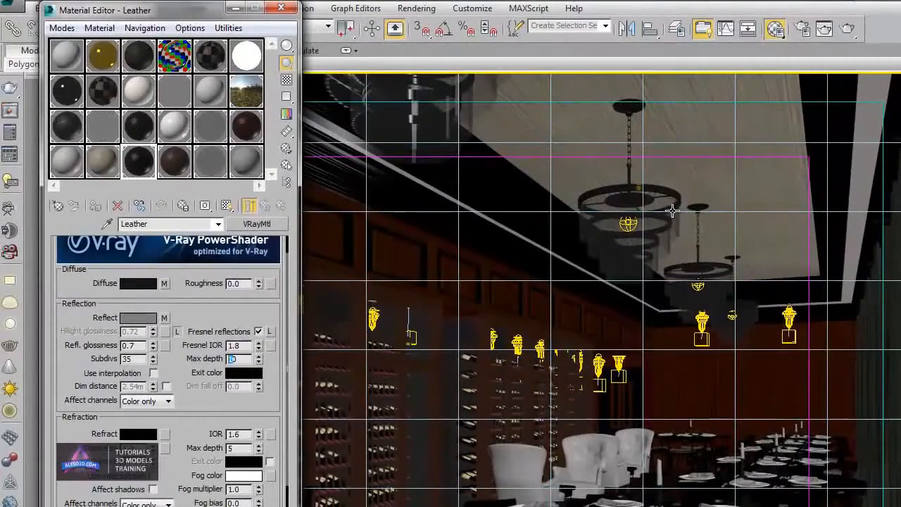
Review the Glass material's parameters and set the chrome material's Fresnel IOR to 16.
left_click(211, 163)
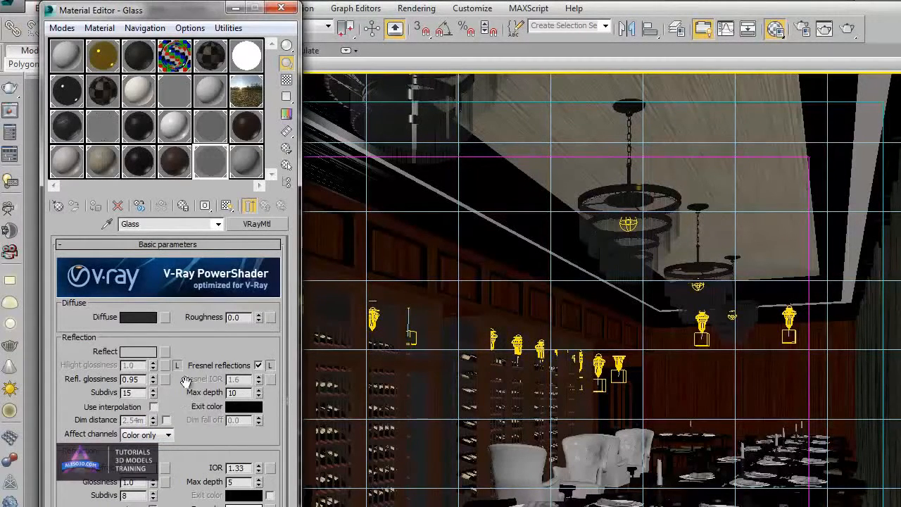
left_click(209, 126)
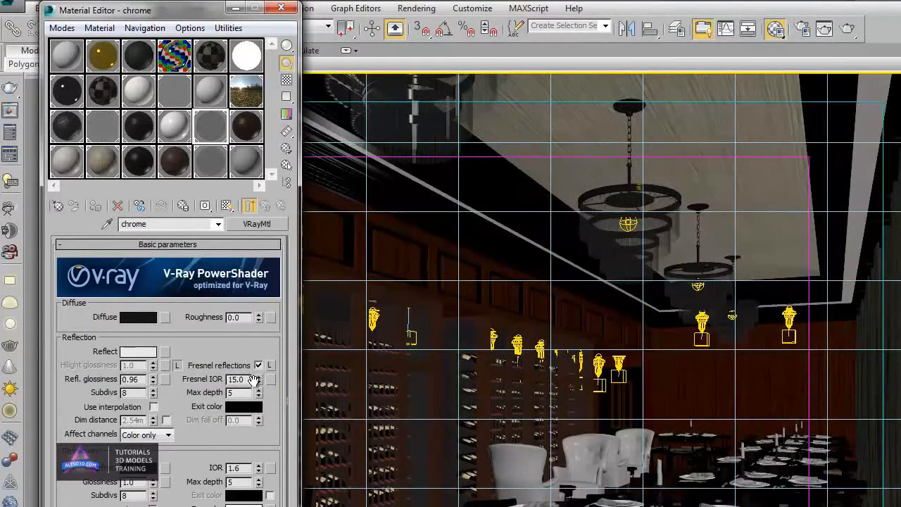
double_click(252, 379)
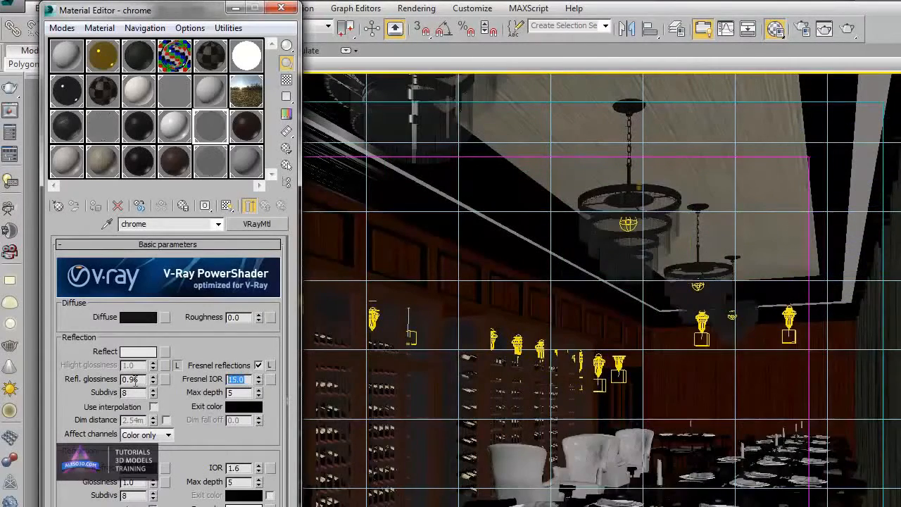
type("1")
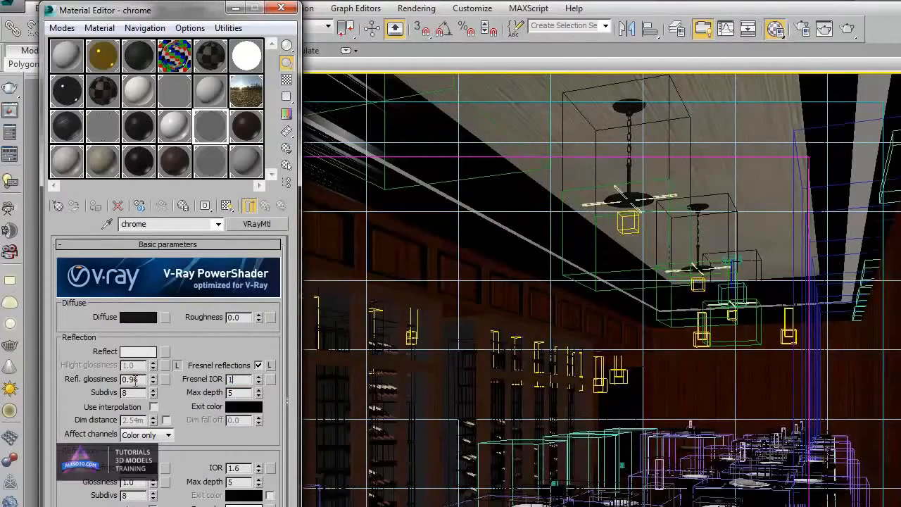
type("06")
key("Return")
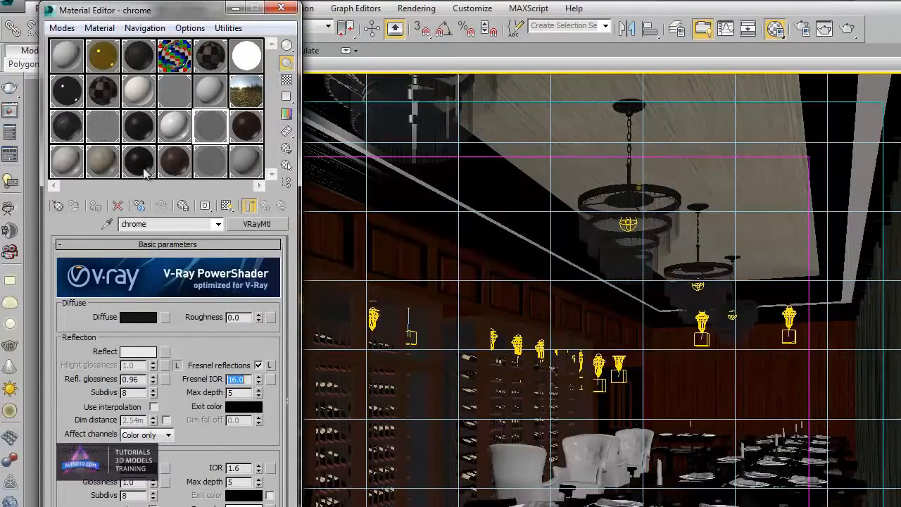
View the dark wood bitmap in the diffuse map of Material #23 and return to the material's parameters.
left_click(173, 164)
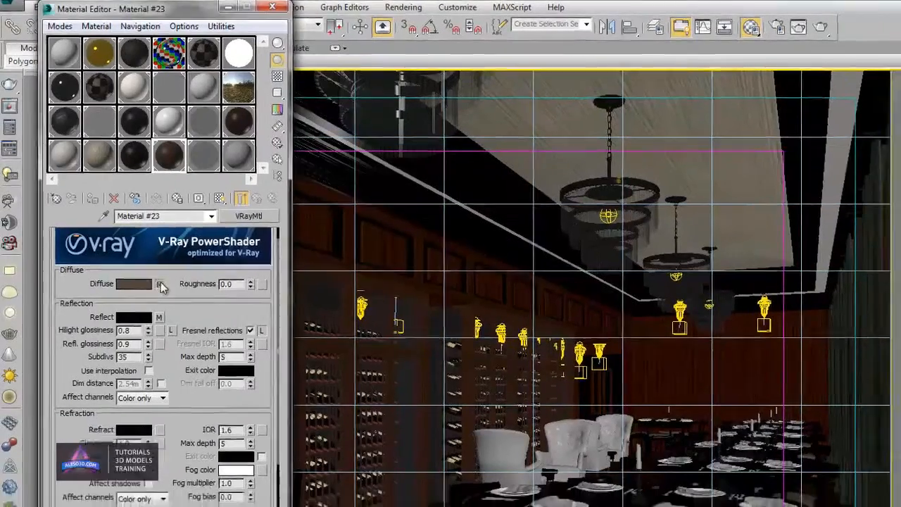
left_click(165, 295)
left_click(207, 381)
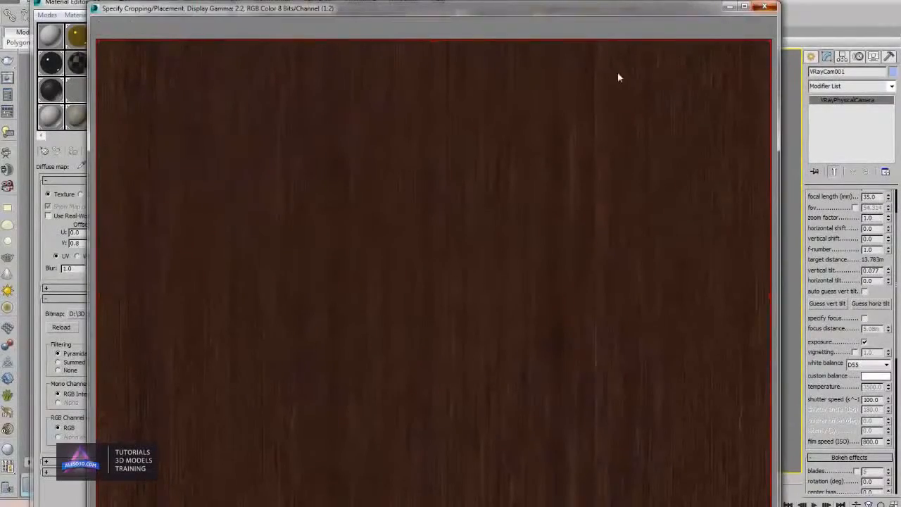
left_click(766, 7)
left_click(191, 151)
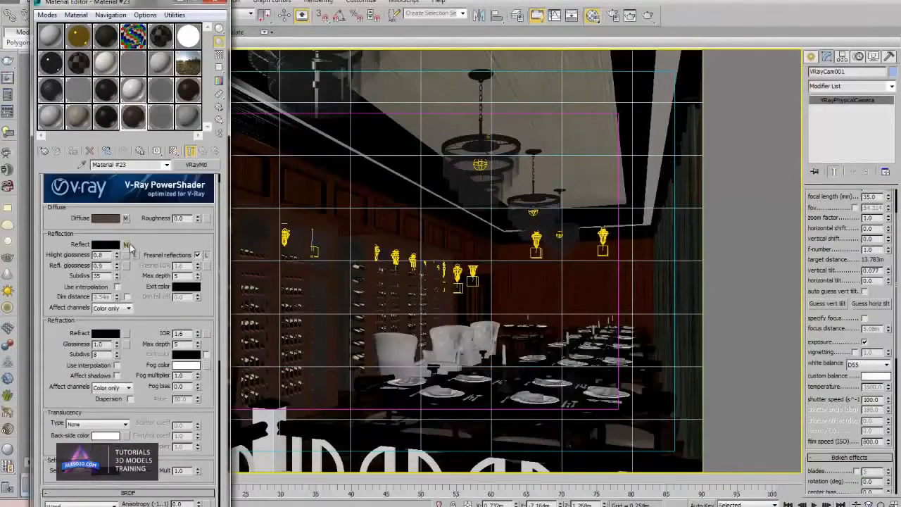
View the wood laminated 001 s bitmap in Material #23's reflection map and return to the material's parameters.
left_click(125, 244)
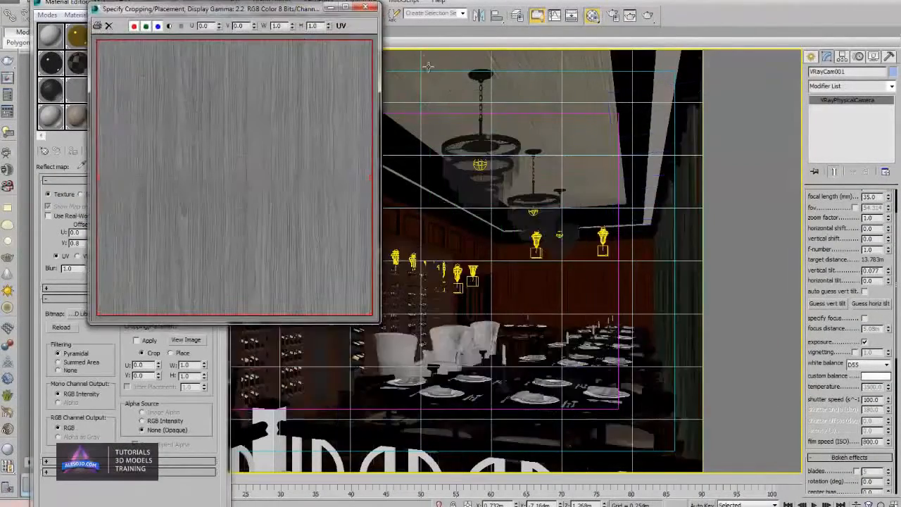
left_click(375, 6)
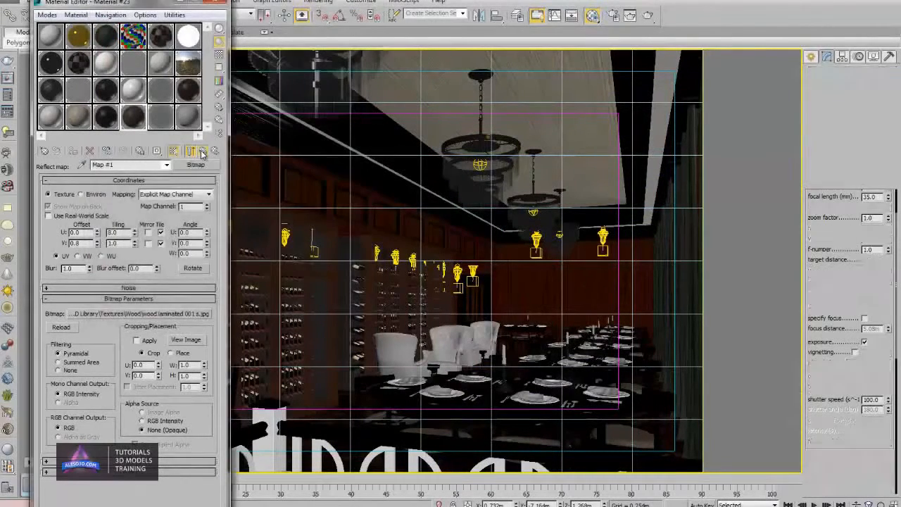
left_click(197, 151)
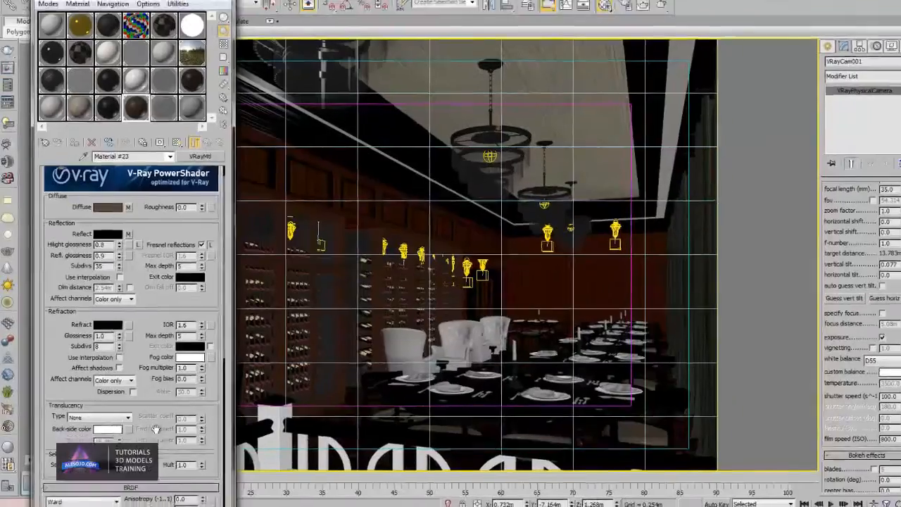
Review Material #23's reflection glossiness, BRDF and map settings, and inspect its enlarged sample preview.
left_click_drag(151, 451, 152, 250)
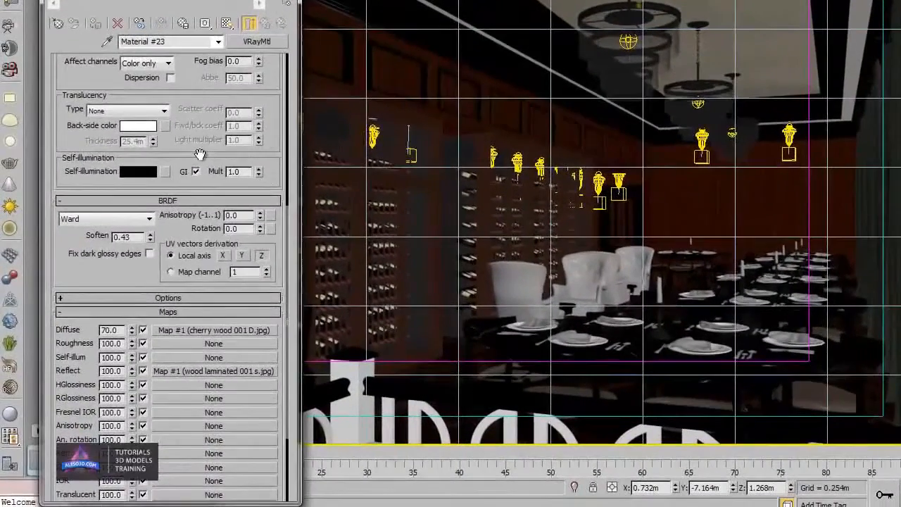
left_click_drag(200, 89, 225, 280)
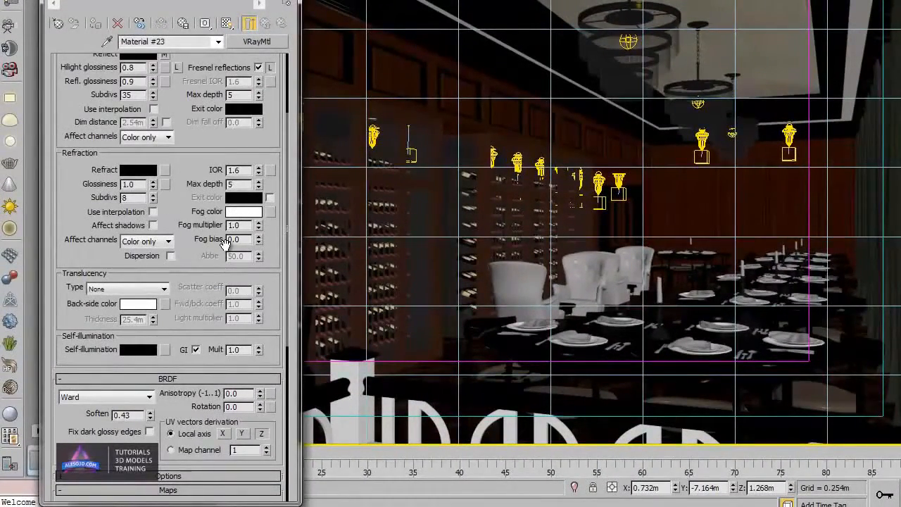
left_click_drag(210, 140, 168, 213)
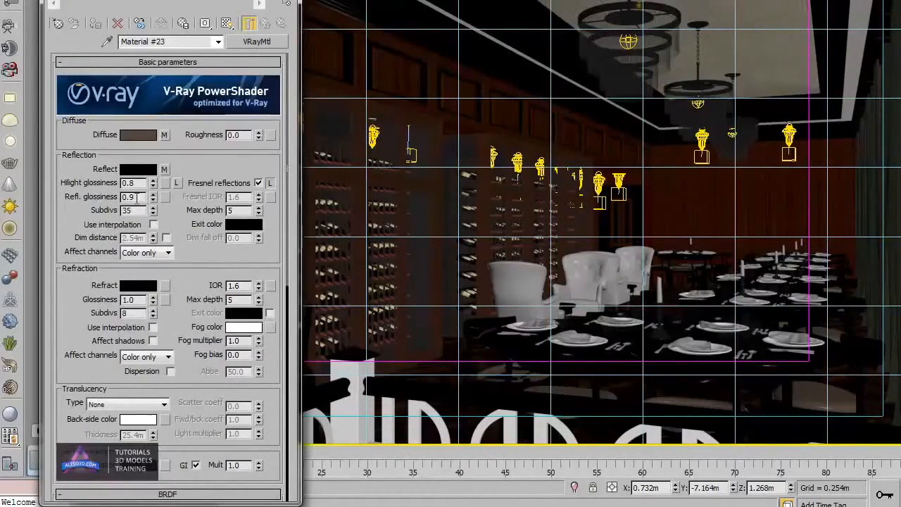
double_click(136, 197)
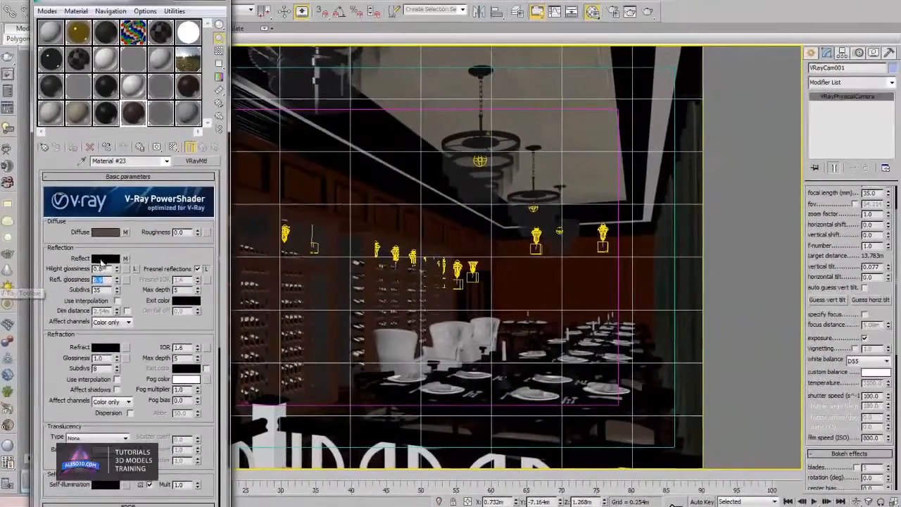
scroll(128, 366, "down", 5)
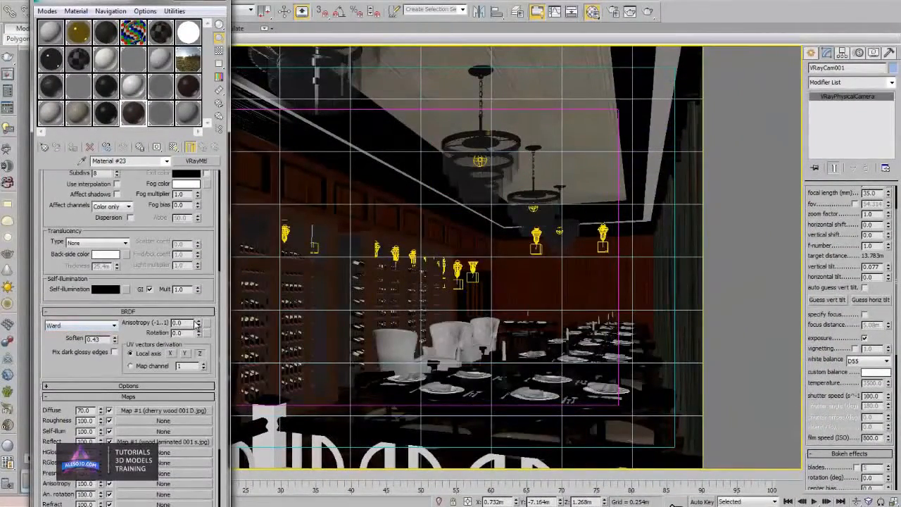
scroll(178, 289, "up", 4)
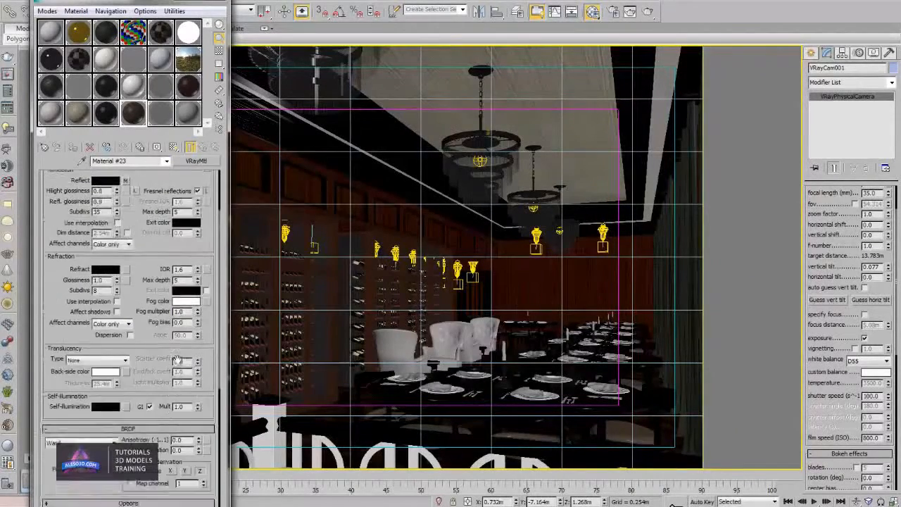
scroll(180, 338, "down", 1)
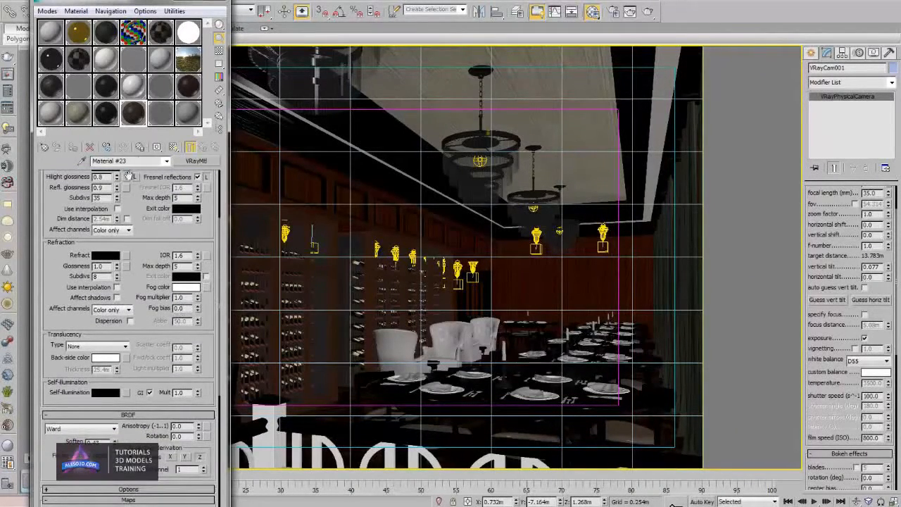
double_click(139, 122)
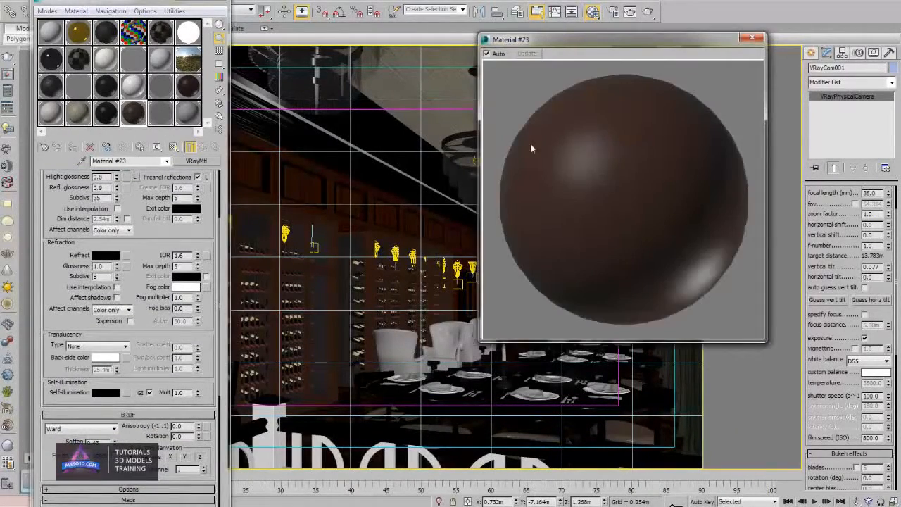
left_click(752, 38)
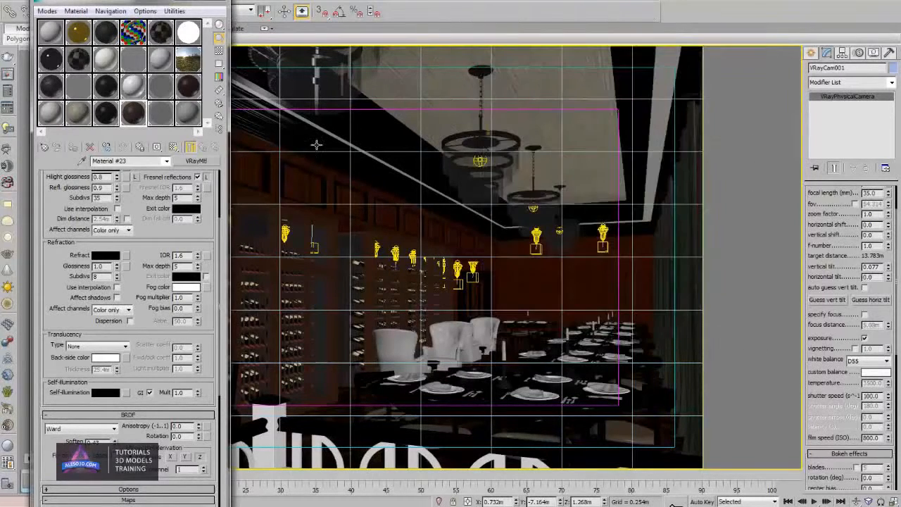
Review the wood black2 material's reflection glossiness, Fresnel IOR, BRDF and map settings.
left_click(57, 60)
scroll(151, 186, "up", 5)
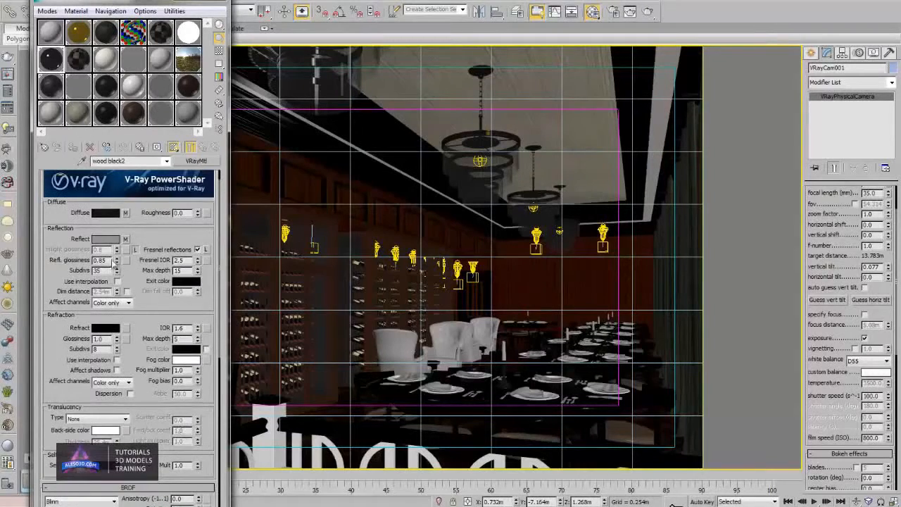
scroll(162, 413, "down", 3)
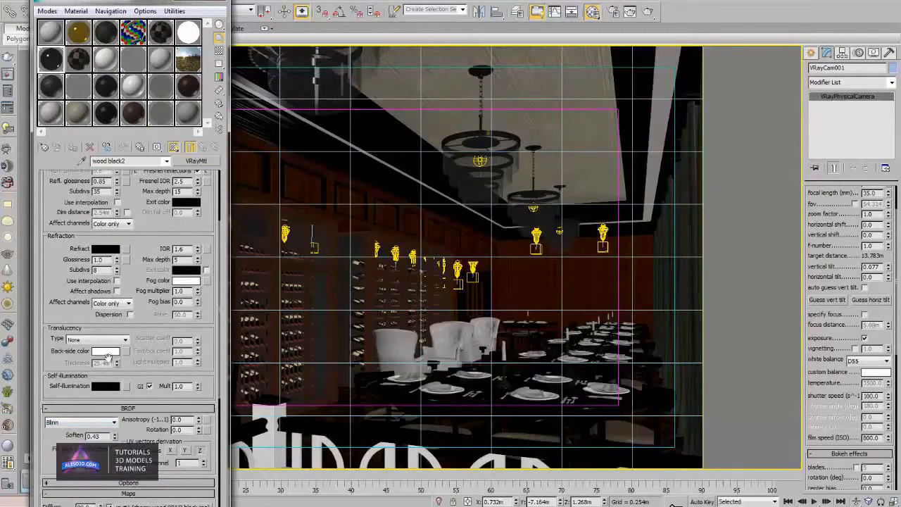
scroll(159, 238, "up", 4)
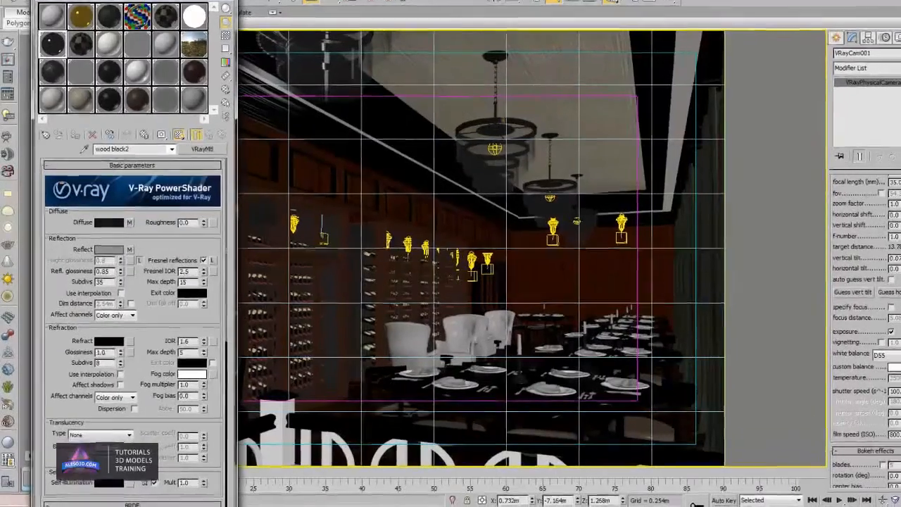
left_click_drag(138, 449, 152, 302)
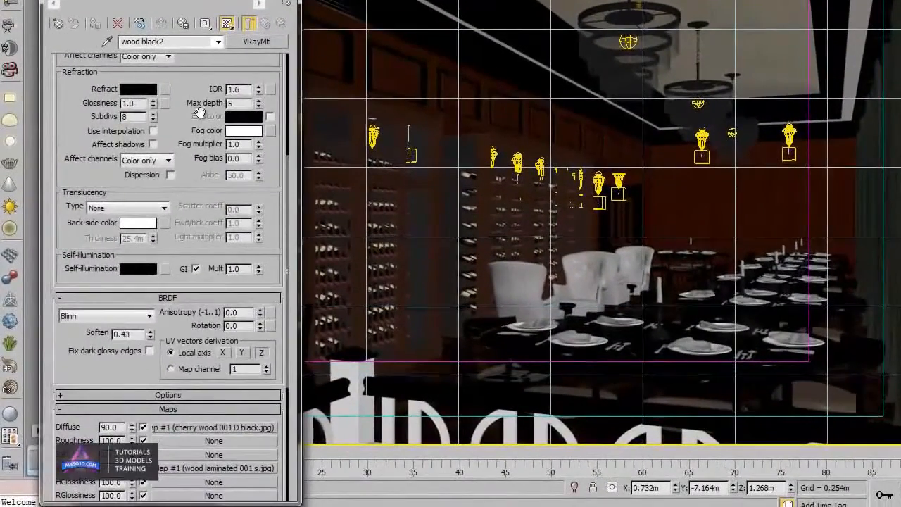
left_click_drag(200, 112, 201, 442)
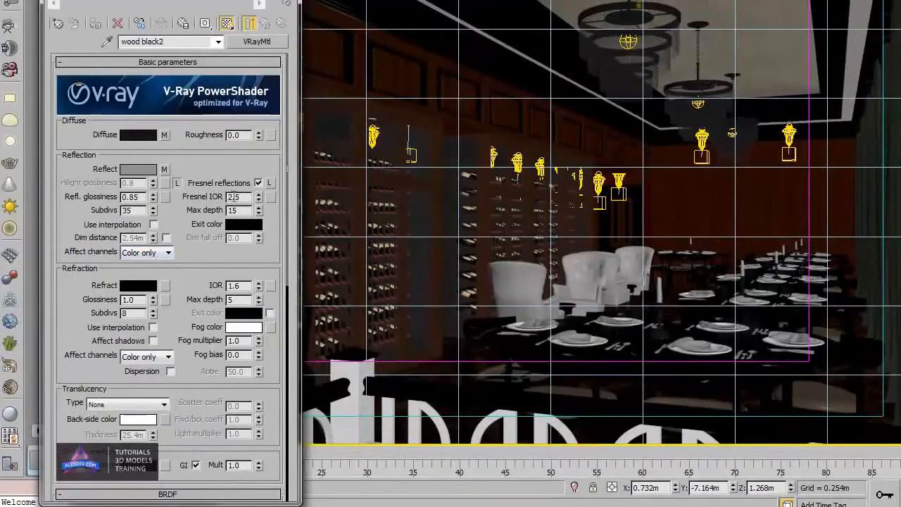
left_click_drag(245, 197, 83, 196)
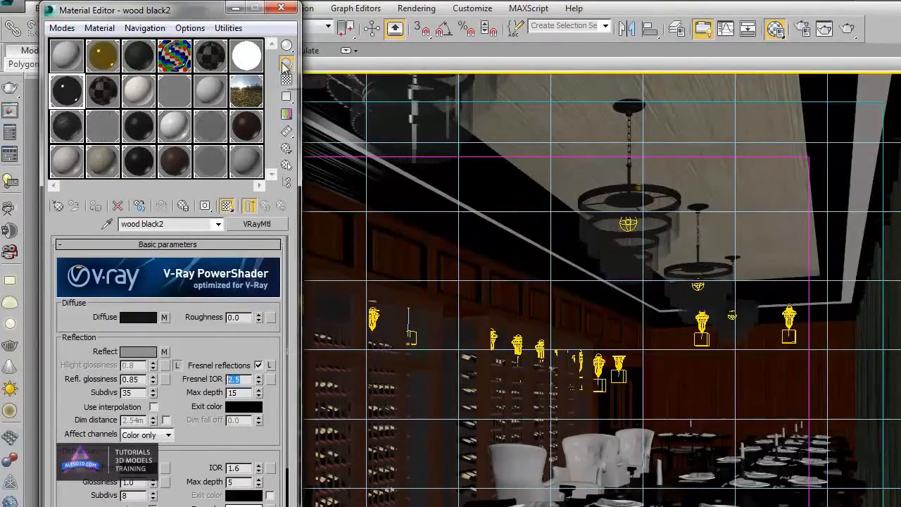
Close the Material Editor and select the wall panel object on the far wall of the room.
key("m")
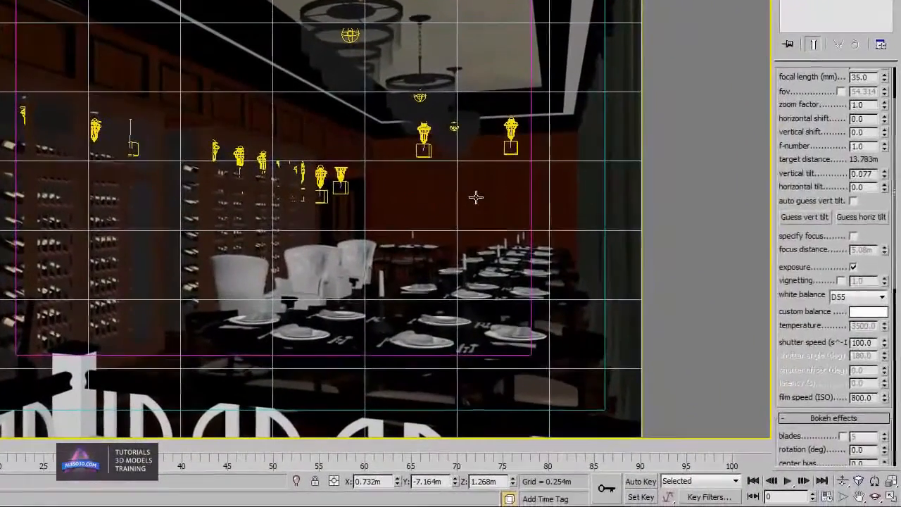
left_click(576, 288)
left_click(476, 198)
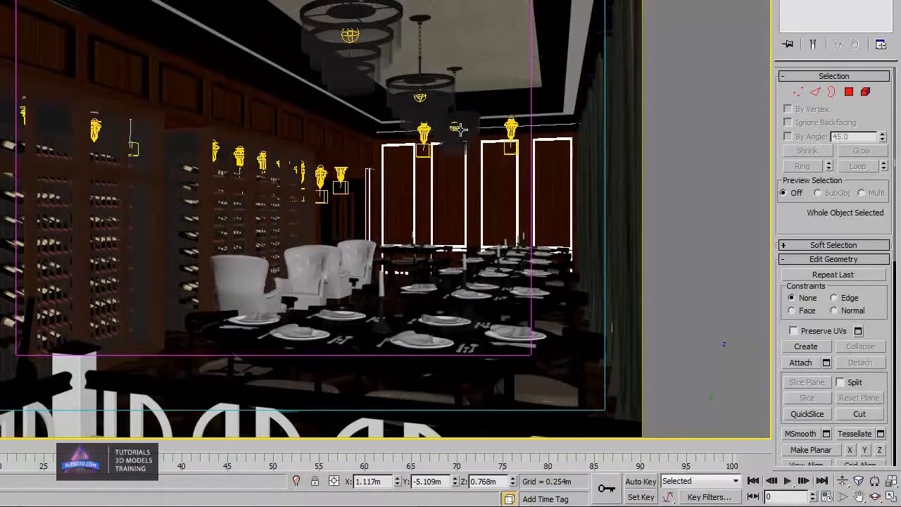
Switch to Windows Explorer and open the Wooden Restaurant TIF from the Wooden Restaurant folder in D:\3D Store\Interior Scenes.
key("super")
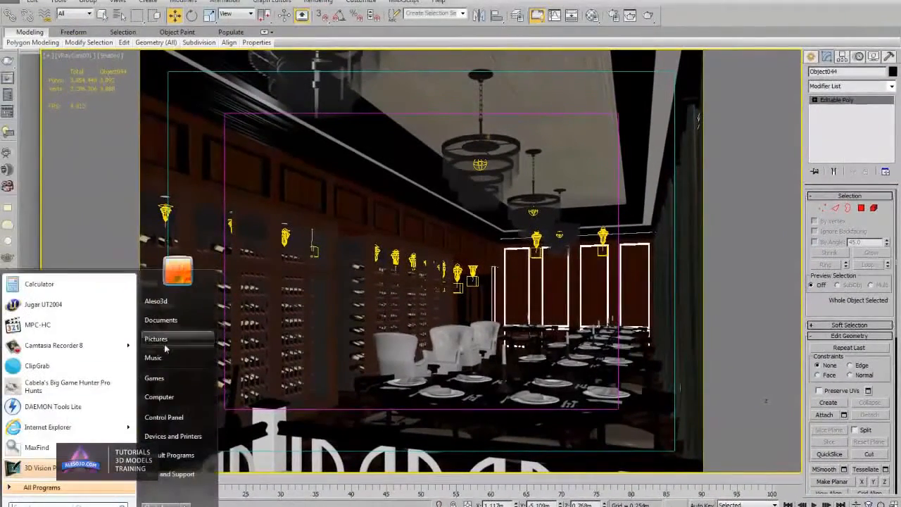
left_click(165, 391)
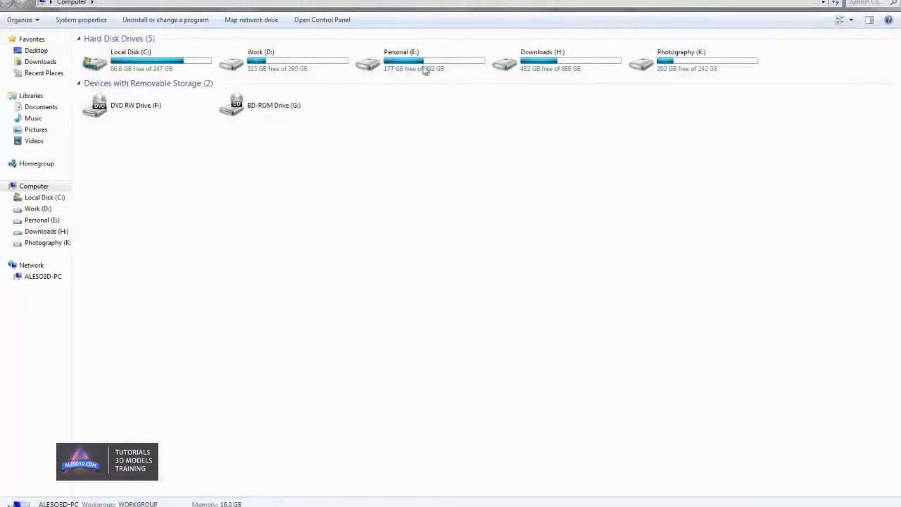
double_click(273, 62)
double_click(111, 64)
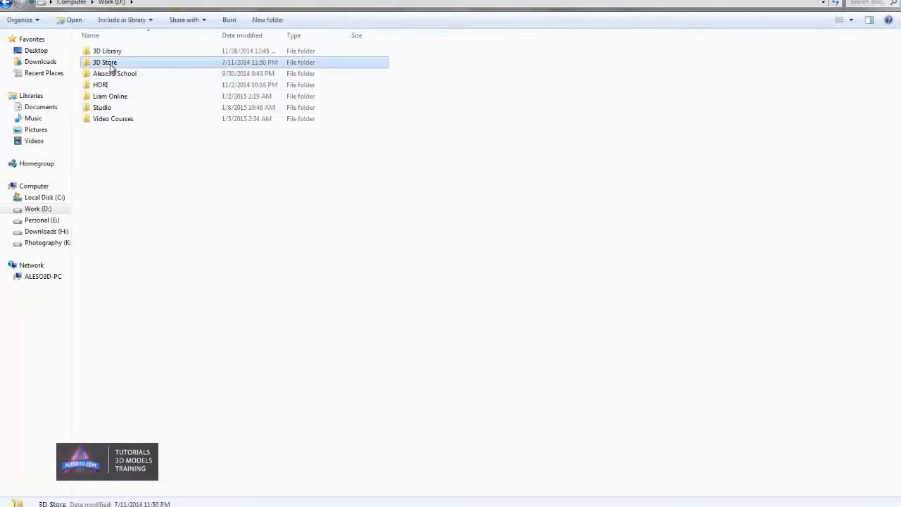
double_click(118, 86)
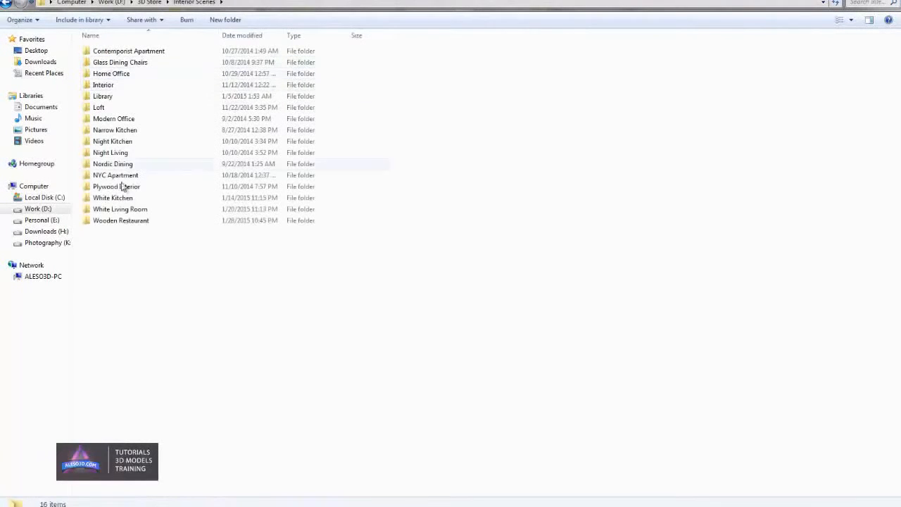
double_click(121, 221)
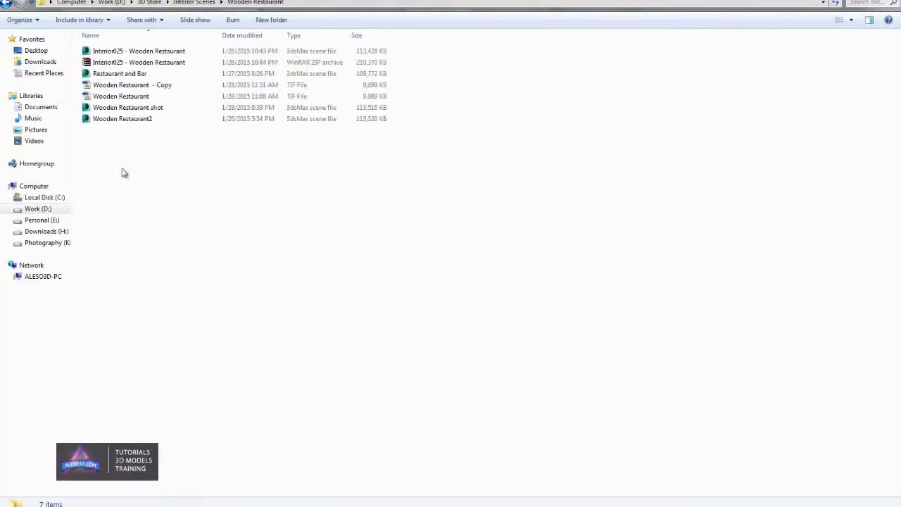
left_click(141, 99)
double_click(79, 97)
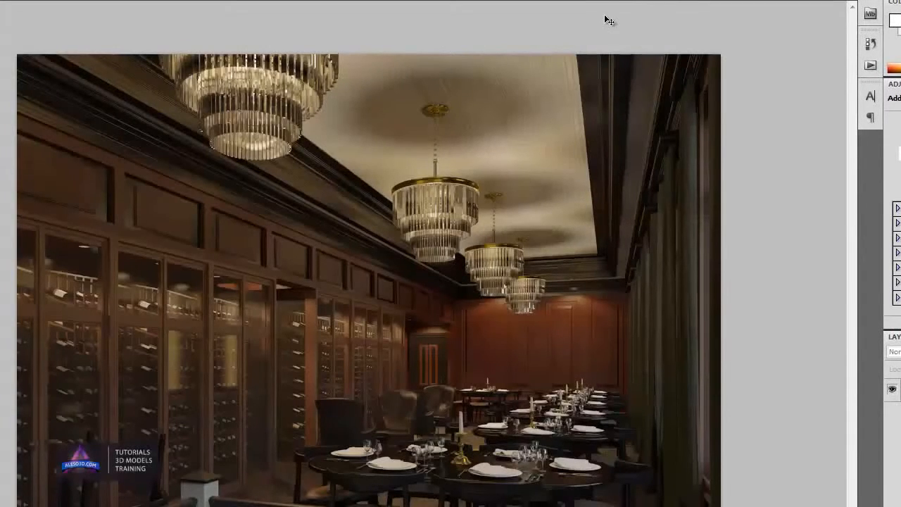
Examine the chandeliers, wood panelling and dining tables in the Wooden Restaurant render up close, and close the image.
key("ctrl+plus")
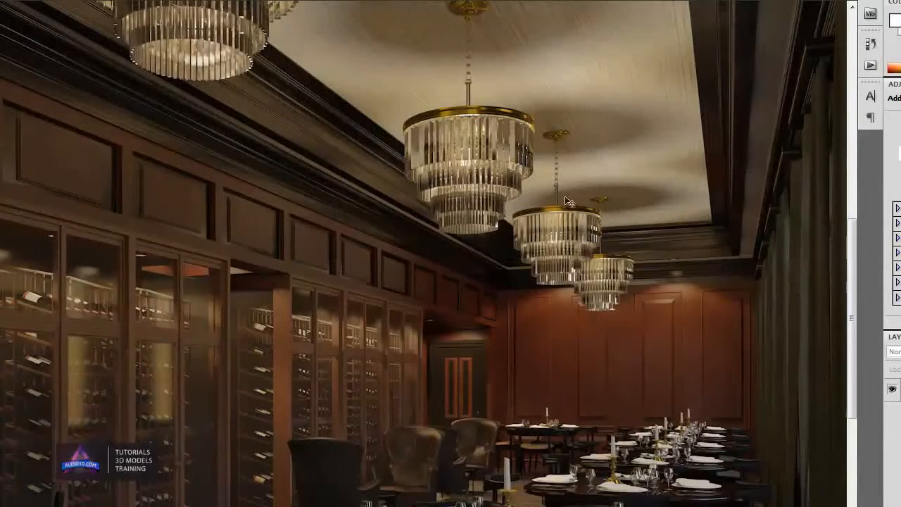
scroll(197, 126, "up", 3)
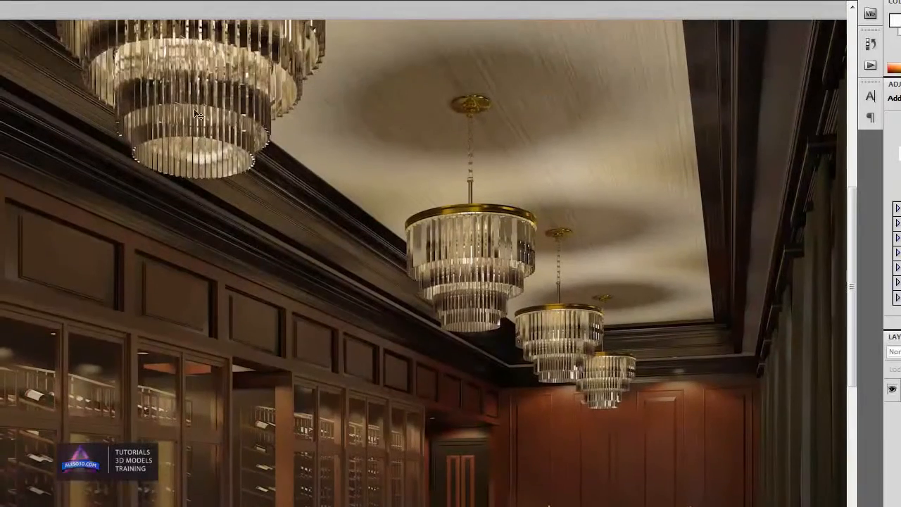
scroll(493, 229, "down", 5)
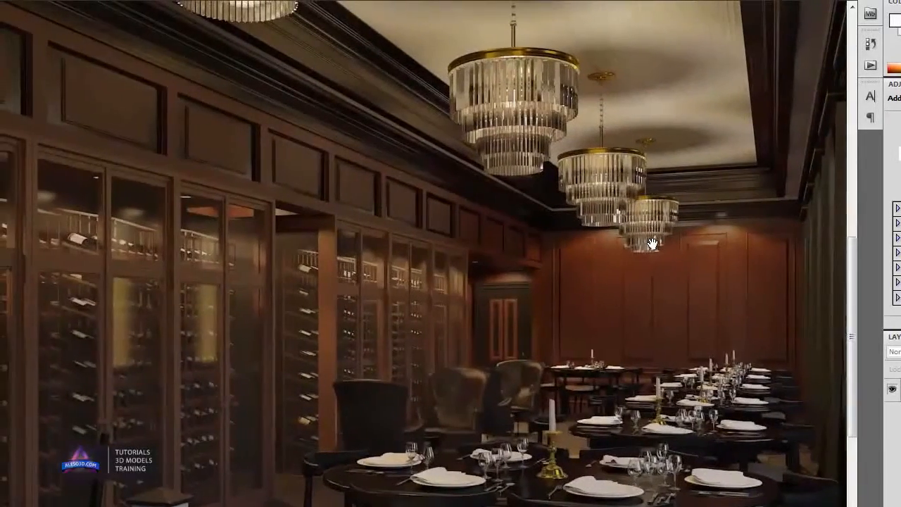
key("ctrl+minus")
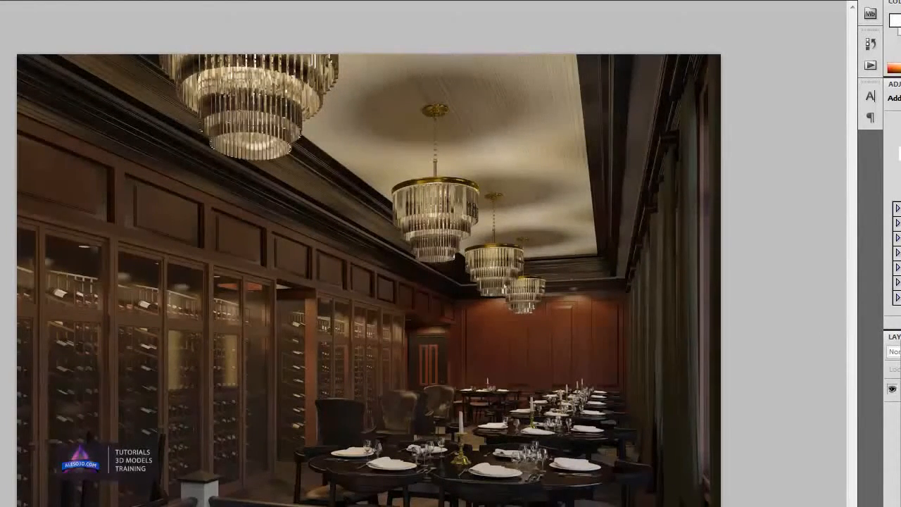
key("ctrl+w")
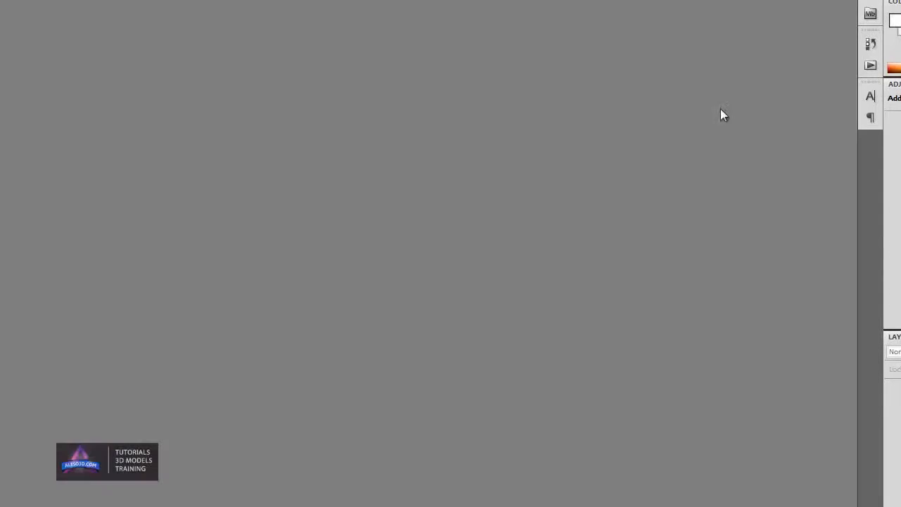
Browse the computer's files to the Wooden Restaurant folder in D:\3D Store\Interior Scenes.
left_click(870, 15)
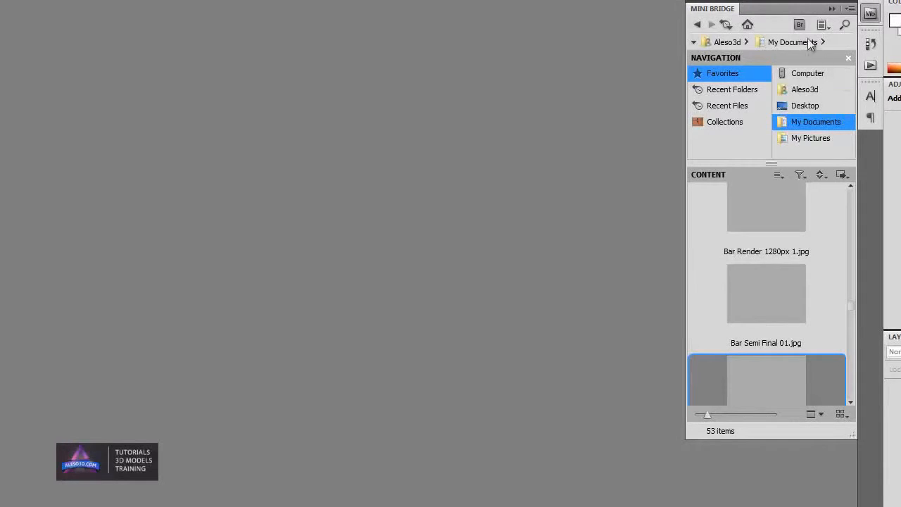
left_click(806, 74)
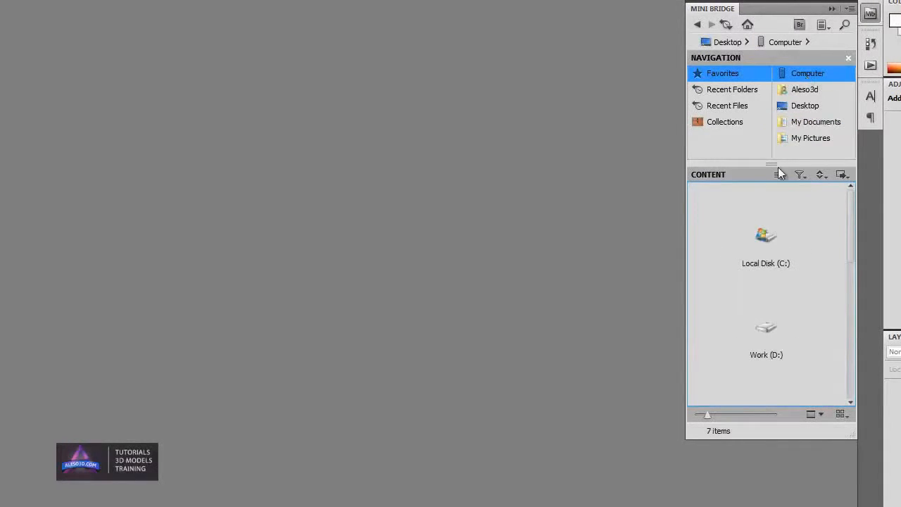
double_click(774, 331)
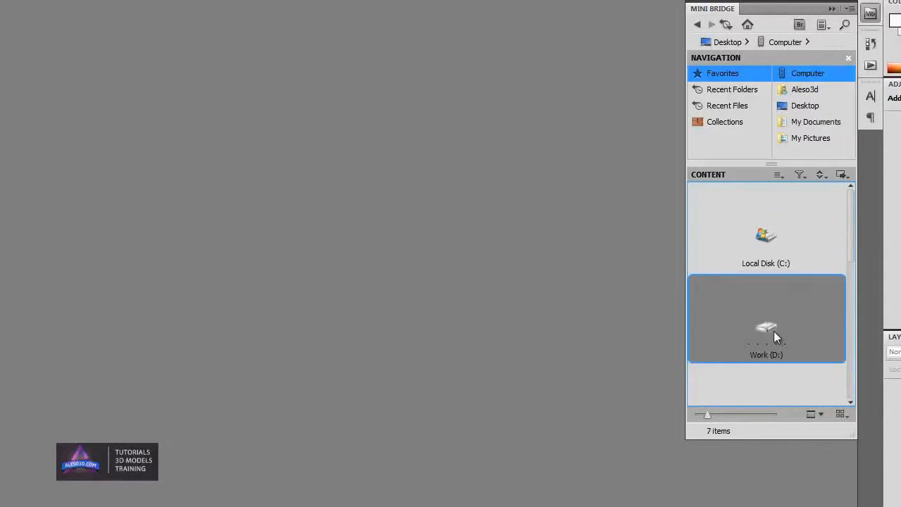
double_click(774, 328)
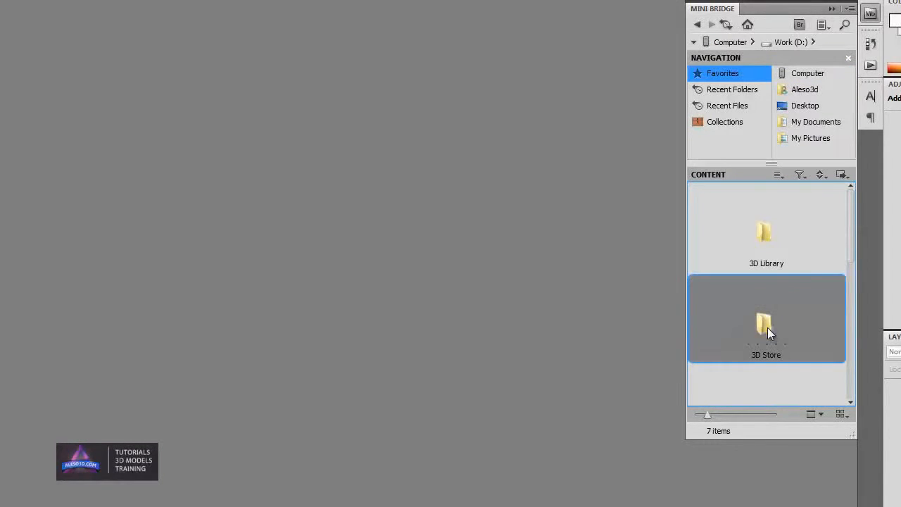
left_click_drag(851, 234, 852, 314)
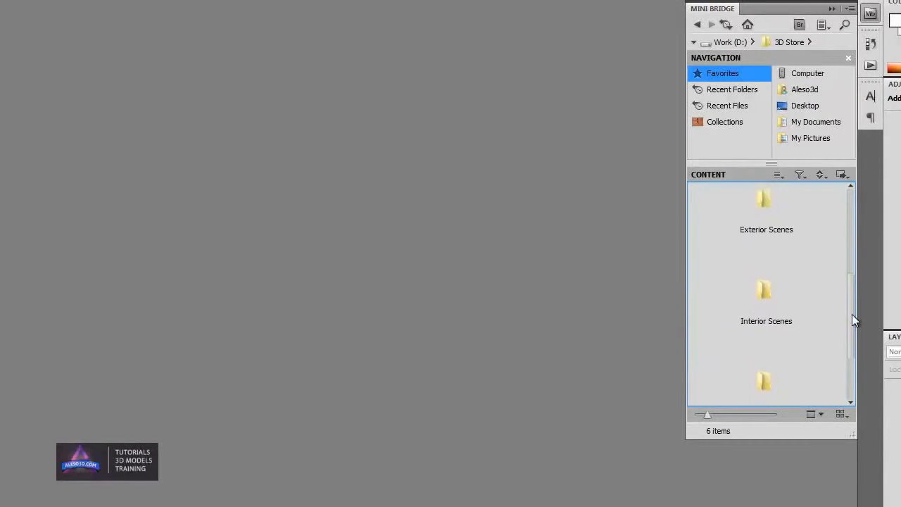
double_click(775, 315)
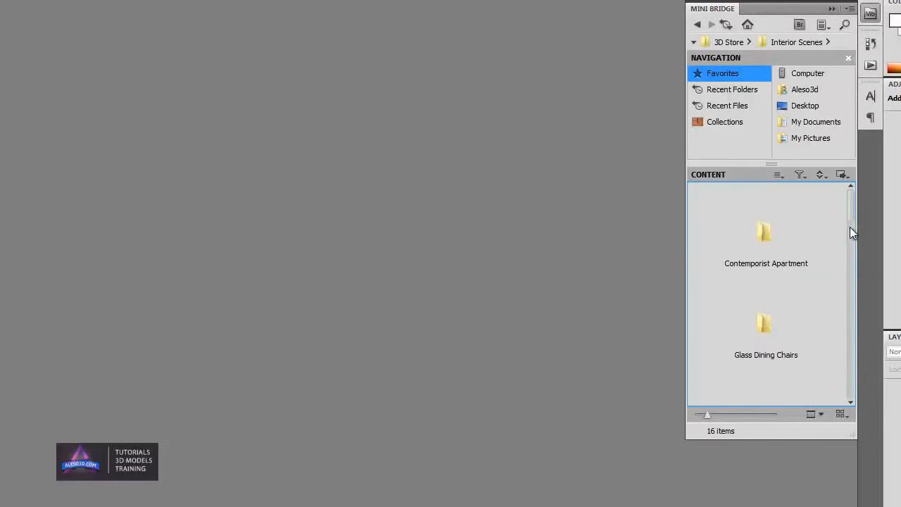
left_click_drag(850, 226, 849, 388)
double_click(773, 389)
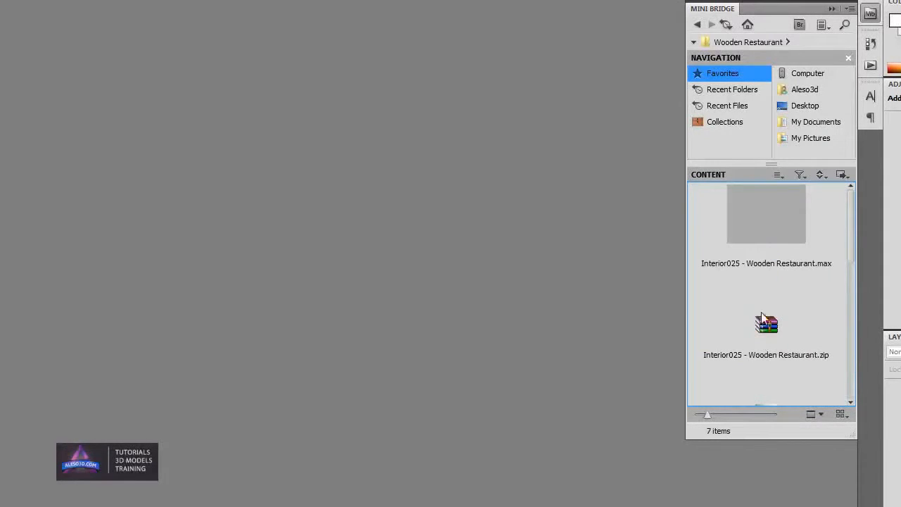
Open the Wooden Restaurant .tif render in Camera Raw.
left_click_drag(854, 232, 851, 315)
right_click(787, 315)
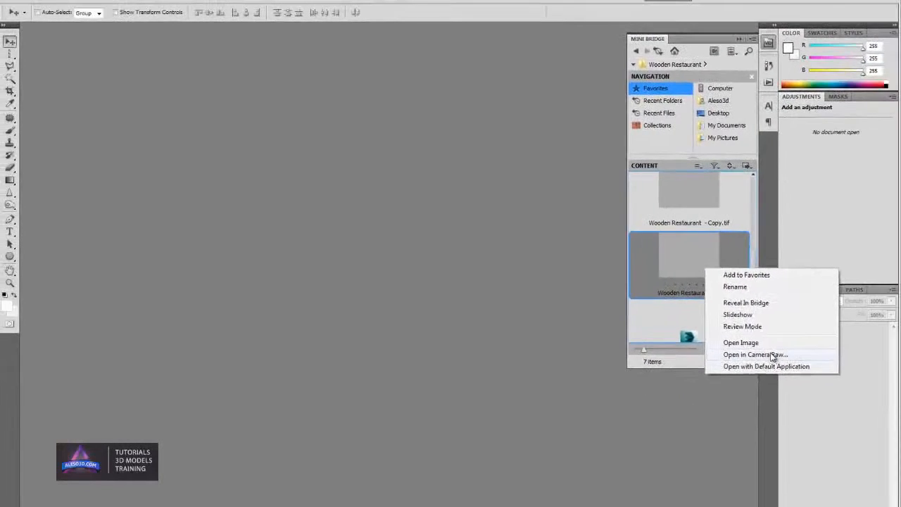
left_click(849, 415)
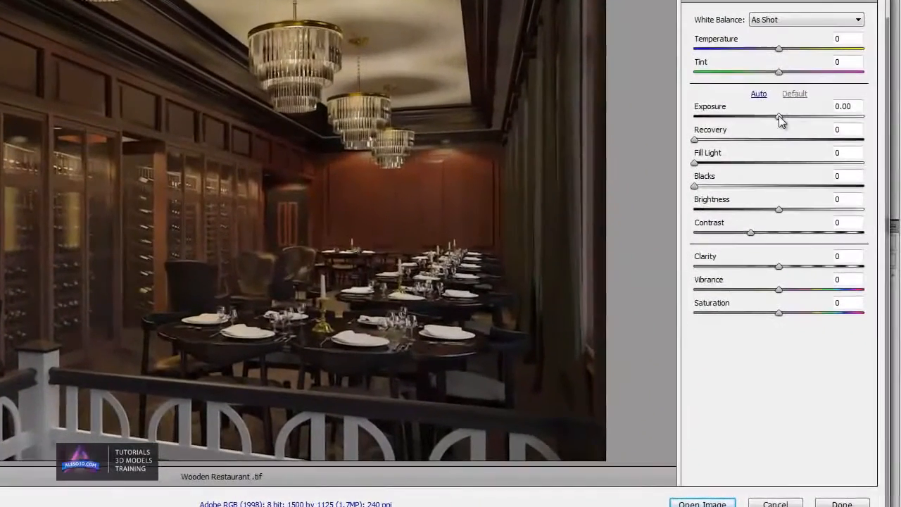
Set the render's exposure to +0.55, recovery to 35 and fill light to 31.
left_click_drag(791, 157, 800, 158)
left_click_drag(789, 116, 791, 115)
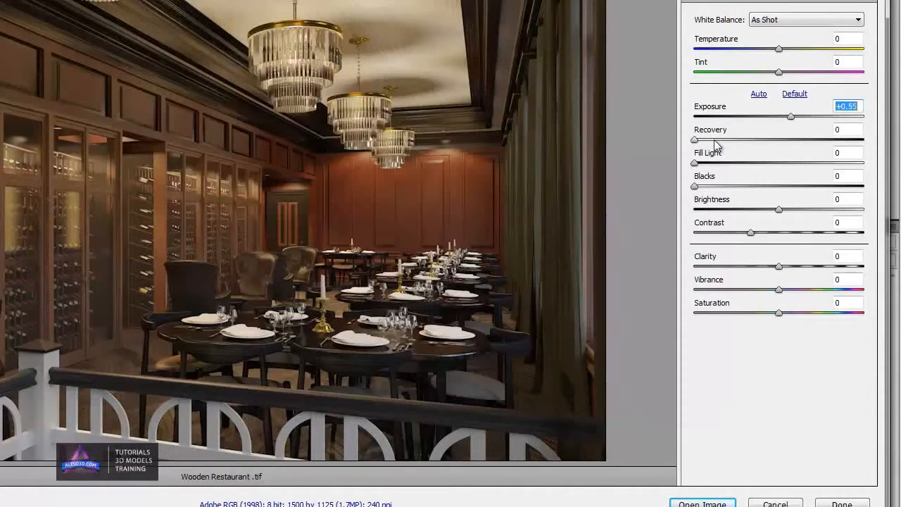
left_click_drag(726, 140, 755, 142)
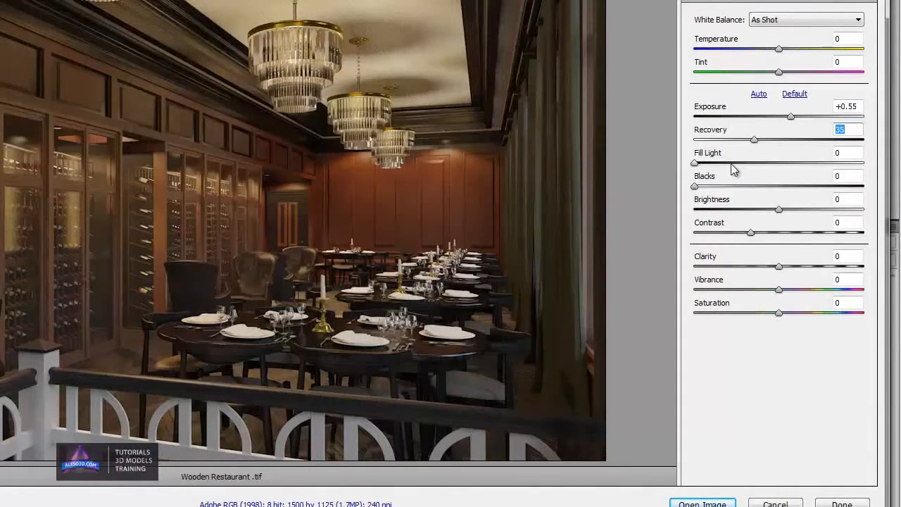
left_click(731, 163)
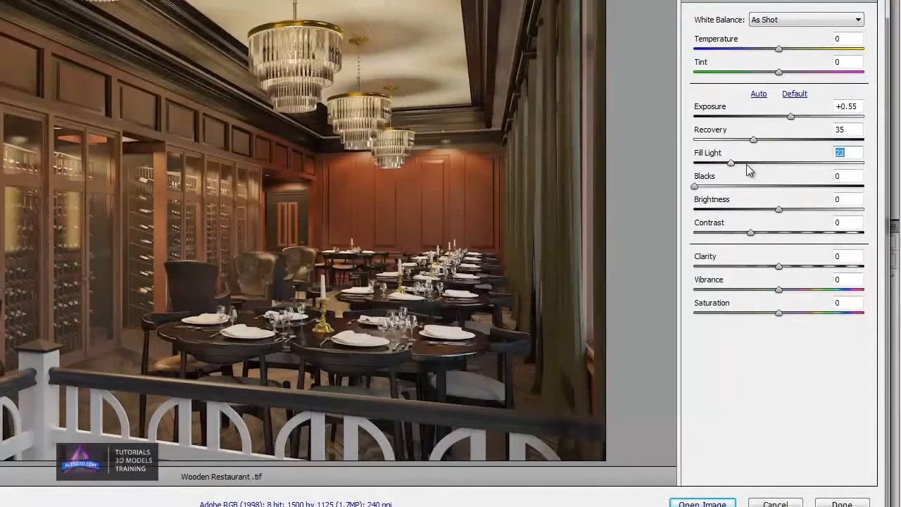
left_click(746, 163)
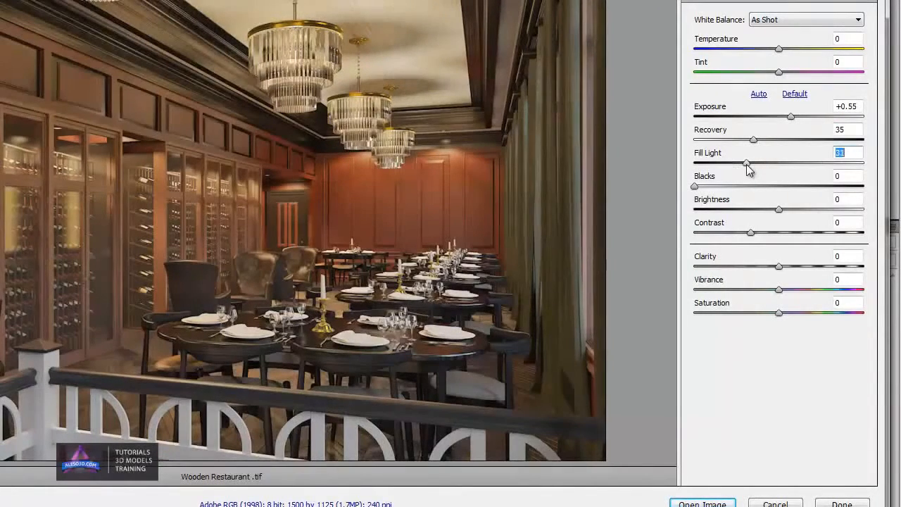
Set contrast to +36, clarity to +33 and temperature to -18, and open the adjusted image for editing.
left_click(792, 232)
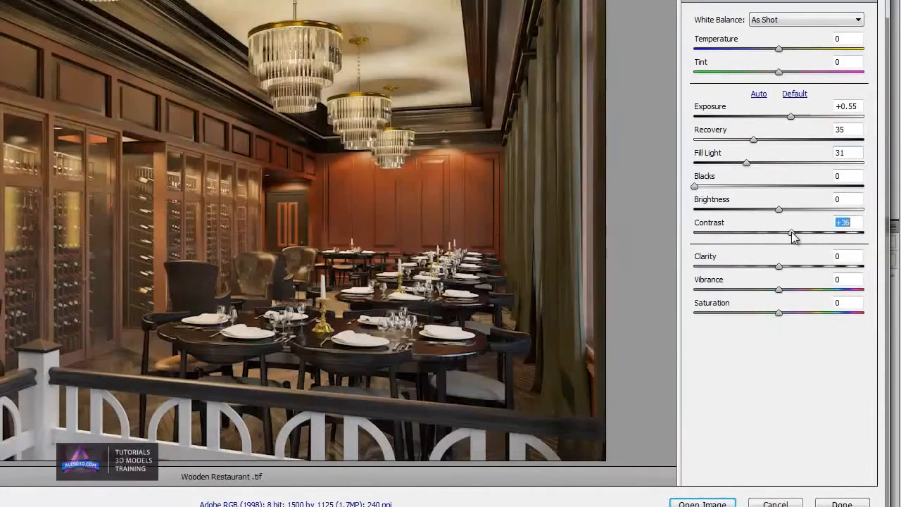
left_click(805, 265)
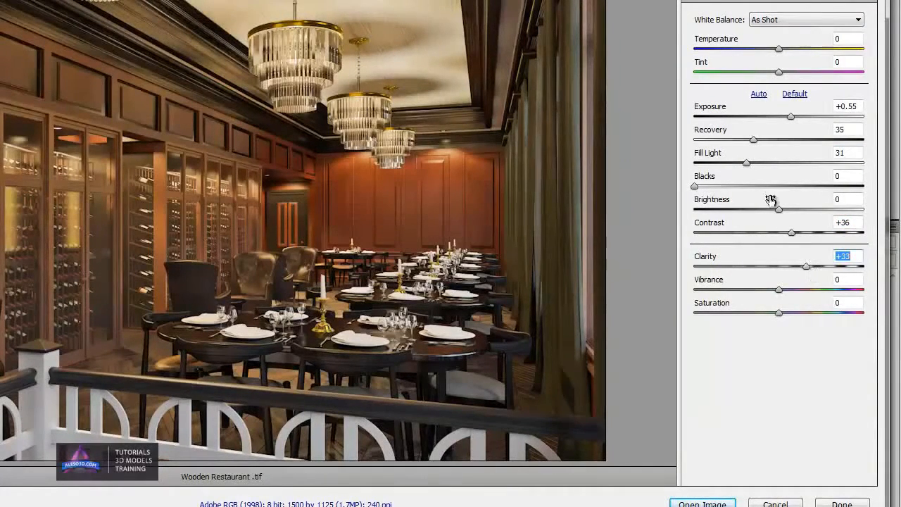
left_click(770, 48)
mouse_move(758, 50)
left_mouse_down()
mouse_move(864, 49)
mouse_move(699, 46)
mouse_move(850, 61)
mouse_move(767, 61)
left_mouse_up()
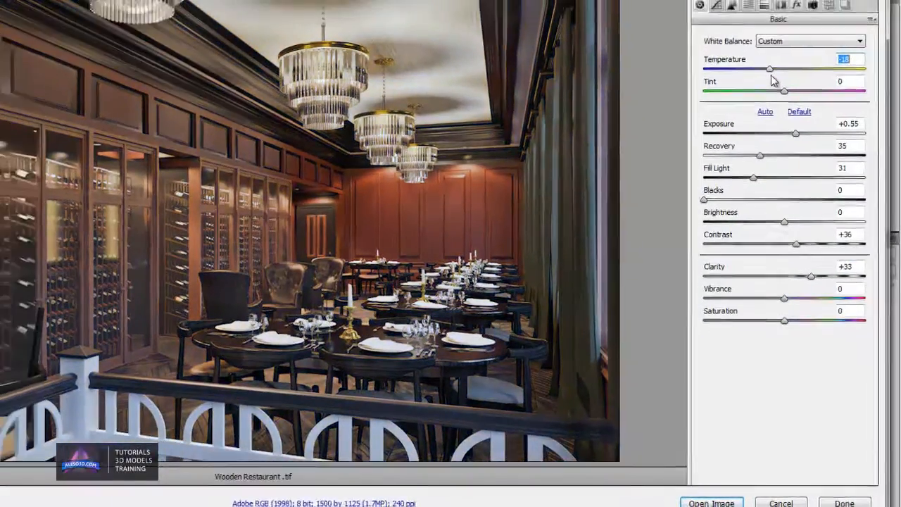
left_click(746, 501)
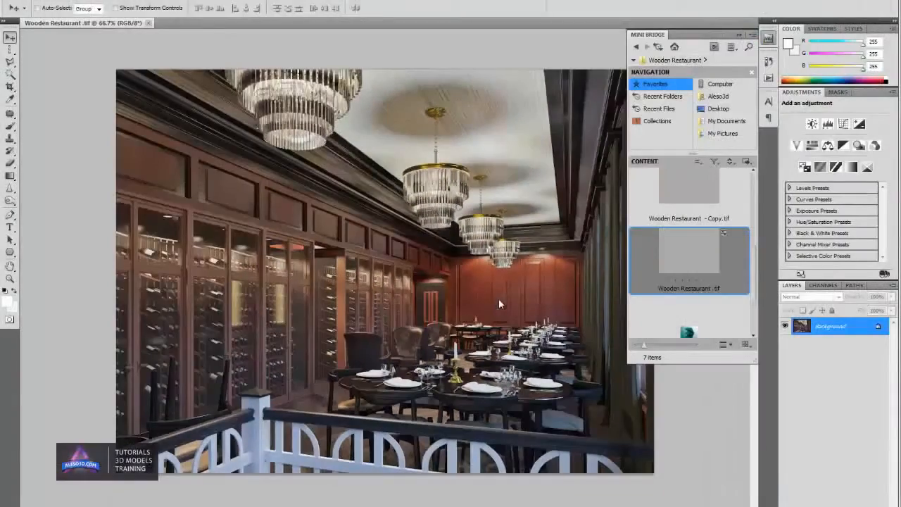
Collapse the file browser and extend the canvas past both sides of the render with the Crop tool, adding slightly more space on the right.
key("ctrl+plus")
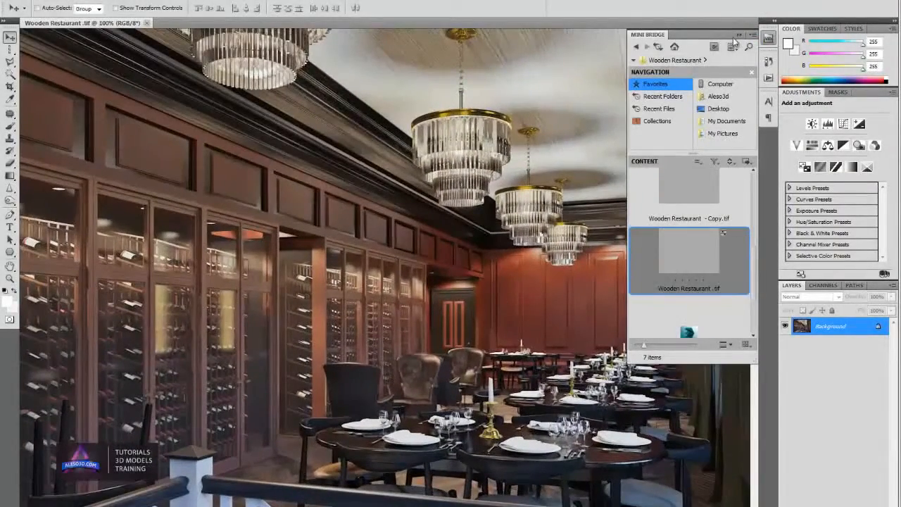
left_click(738, 34)
key("ctrl+minus")
key("ctrl+minus")
key("ctrl+minus")
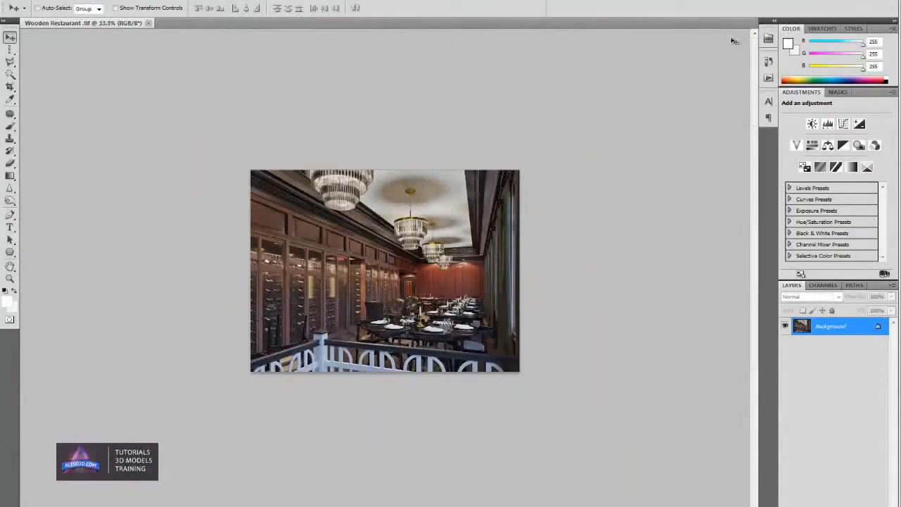
key("c")
left_click_drag(191, 119, 535, 416)
left_click_drag(595, 361, 553, 303)
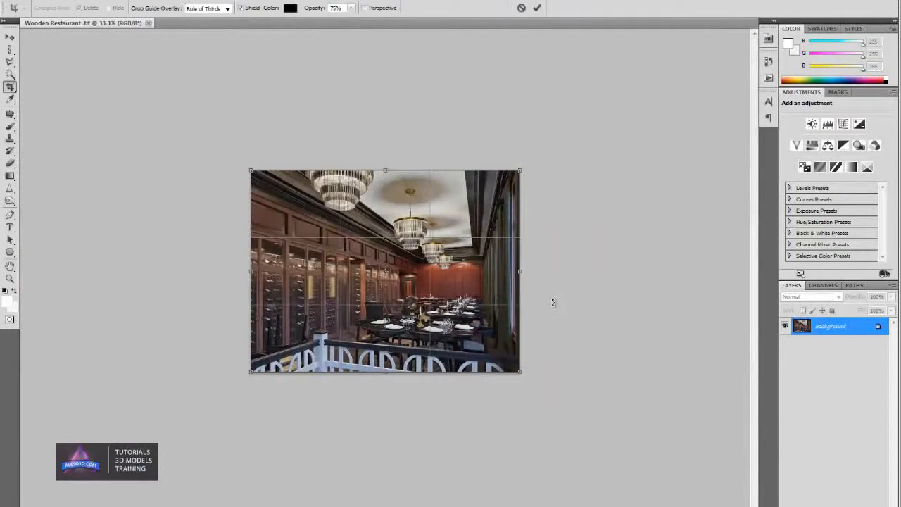
left_click_drag(521, 273, 682, 275)
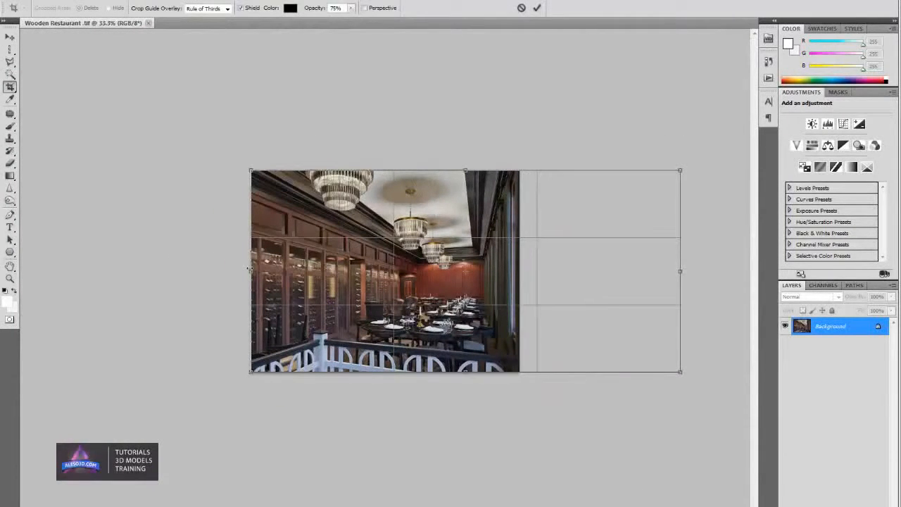
left_click_drag(250, 270, 127, 271)
key("Return")
key("v")
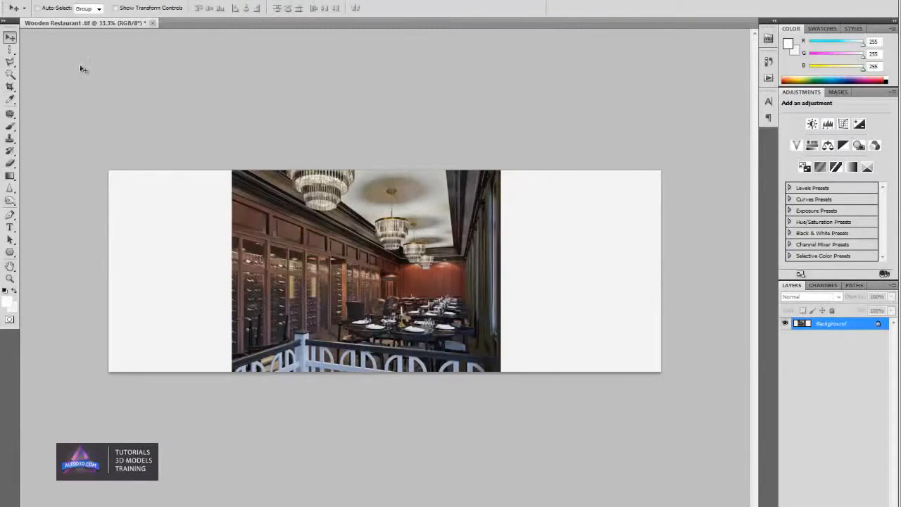
Apply a 105mm Prime lens flare at 123% brightness, centred in the blank canvas area right of the render.
left_click(147, 0)
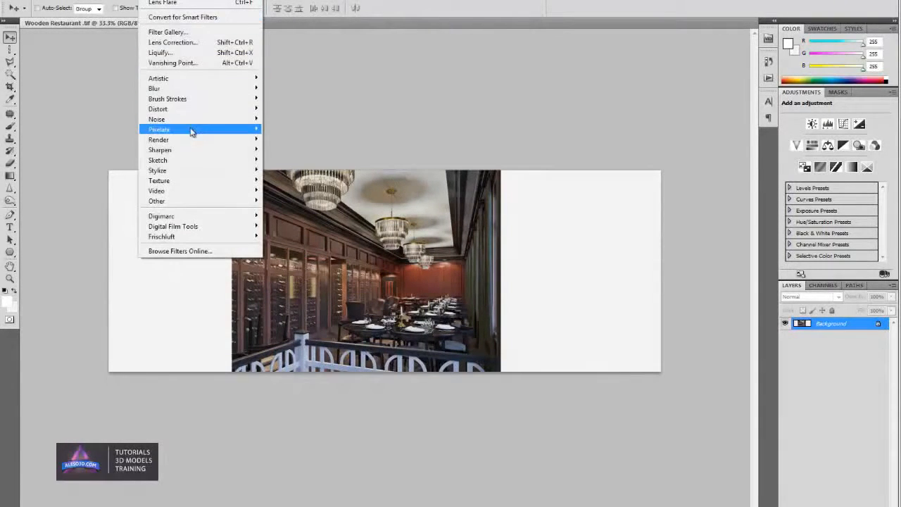
left_click(300, 170)
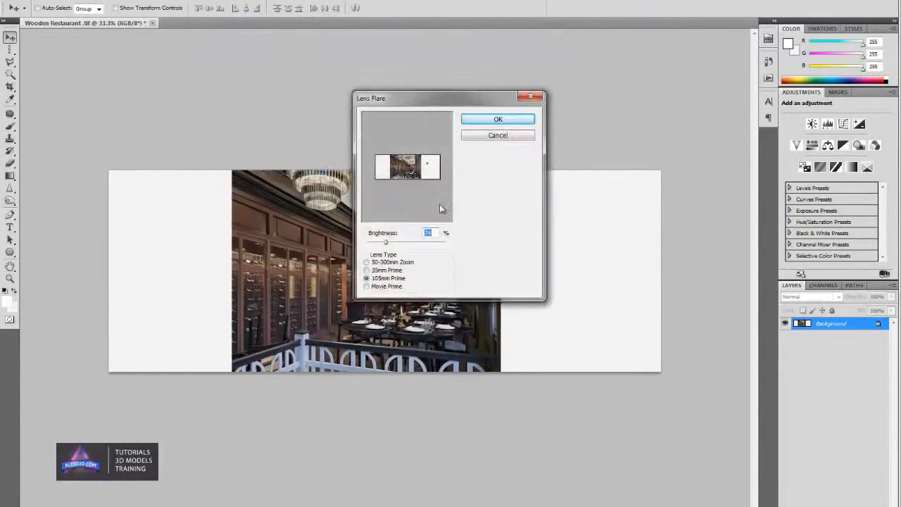
left_click(431, 166)
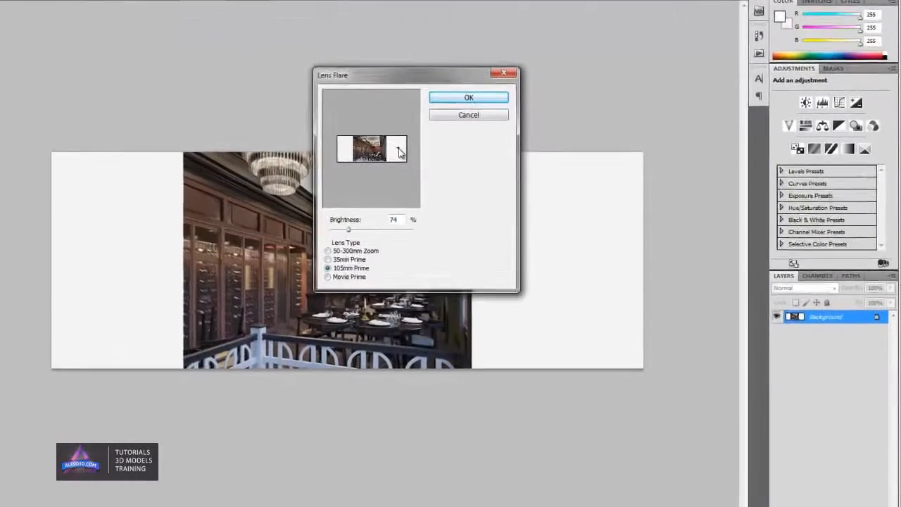
left_click_drag(386, 242, 387, 241)
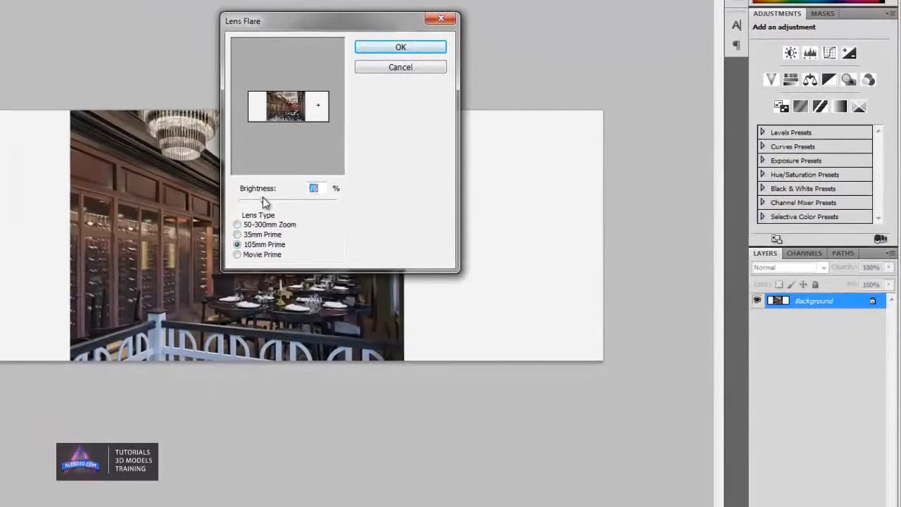
left_click_drag(263, 201, 278, 201)
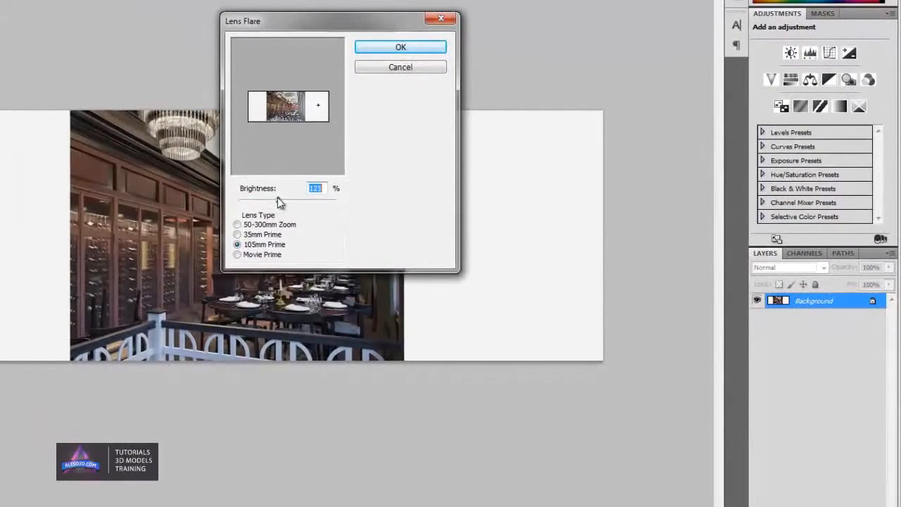
left_click(400, 47)
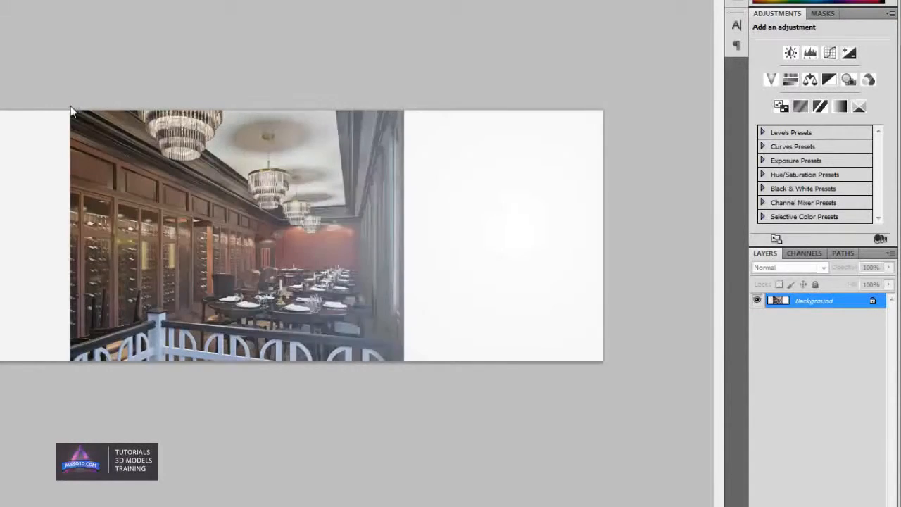
Crop the extended canvas to the edges of the flared render.
left_click_drag(71, 103, 402, 464)
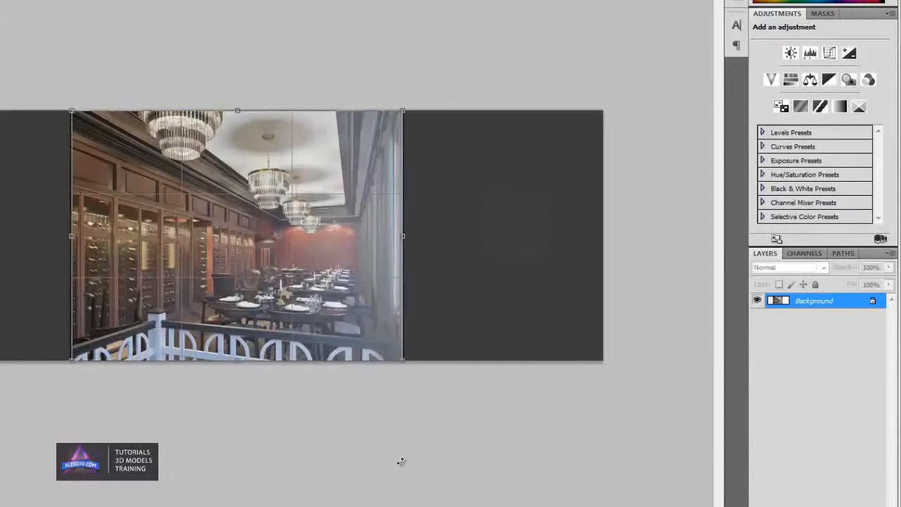
key("Return")
key("ctrl+0")
key("ctrl+plus")
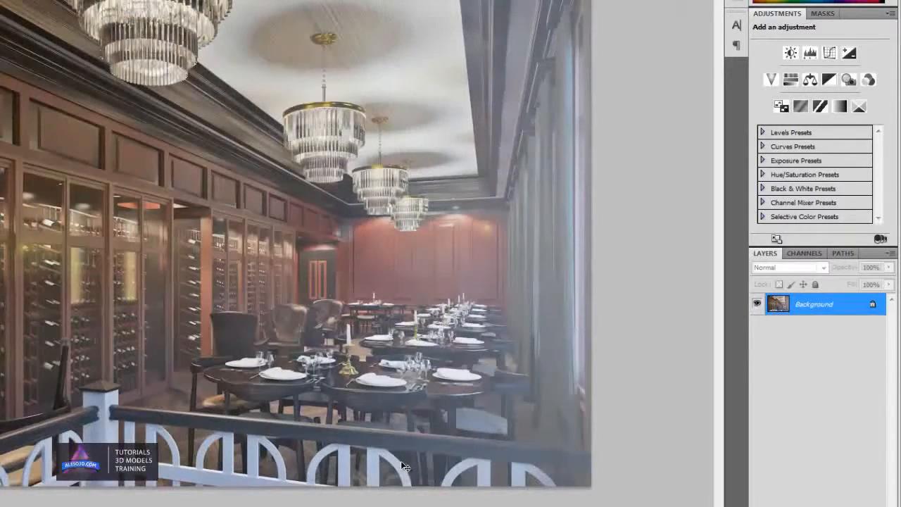
Undo the crop and the lens flare, and reapply the same flare to a duplicate of the Background layer.
key("ctrl+alt+z")
key("ctrl+alt+z")
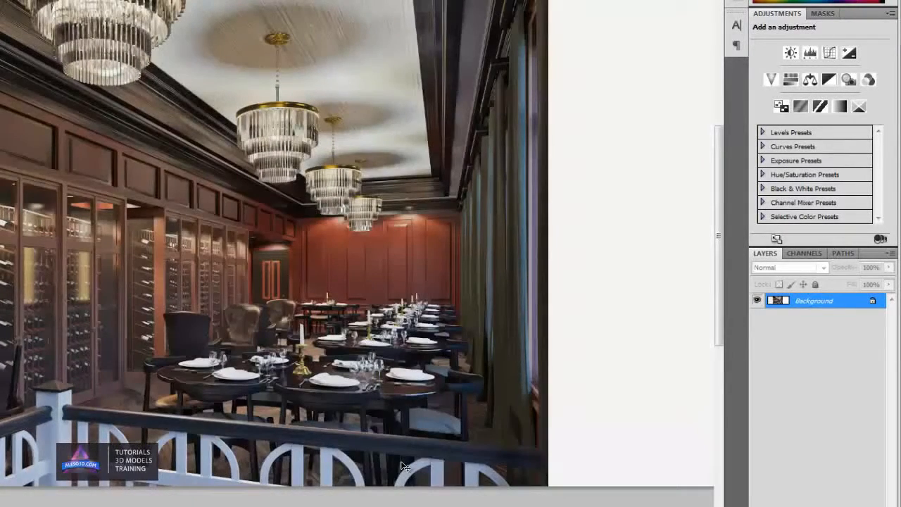
key("ctrl+j")
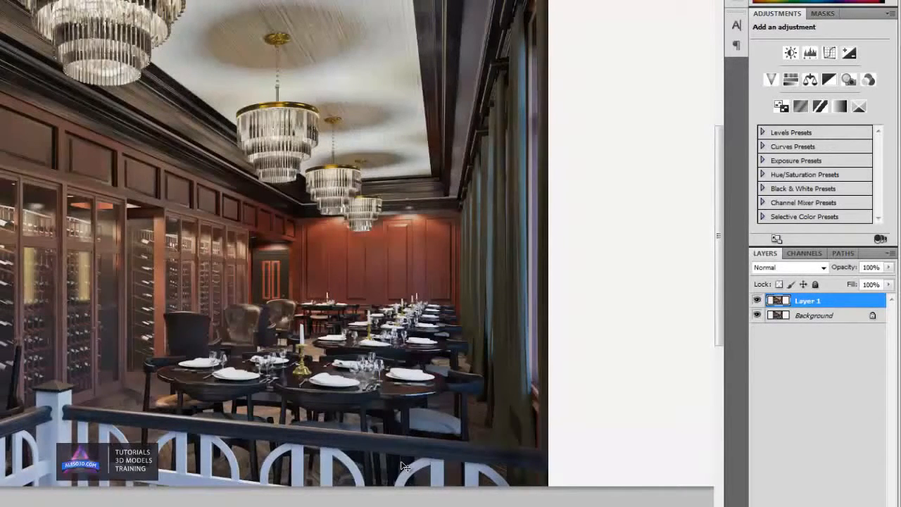
key("ctrl+f")
key("ctrl+minus")
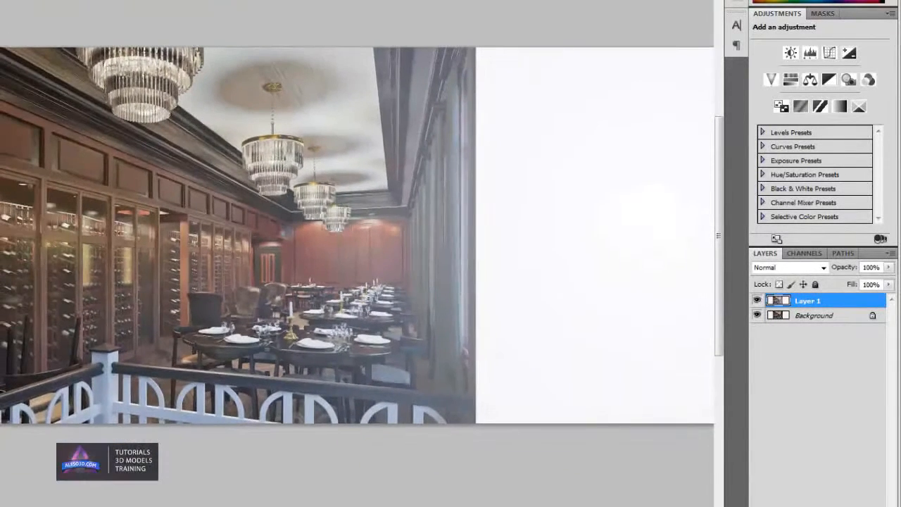
Crop the two-layer document to the render, removing the blank canvas on both sides.
key("ctrl+a")
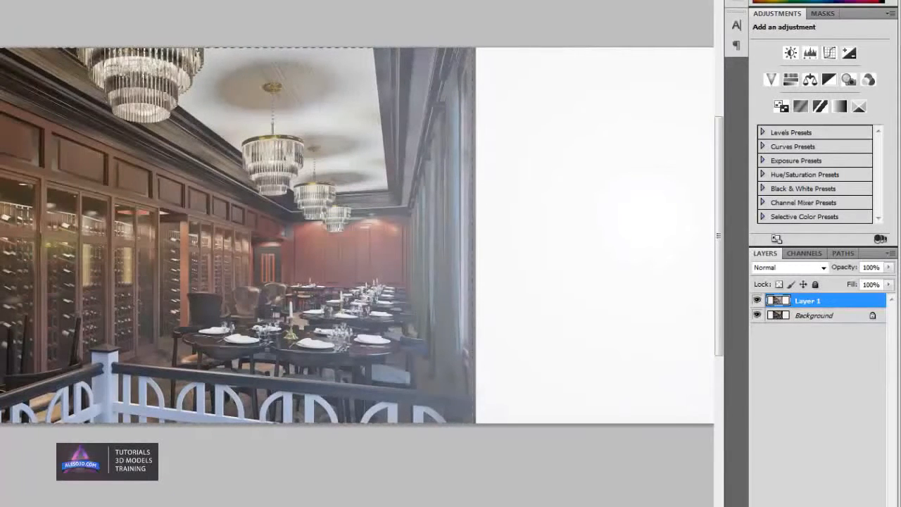
key("ctrl+t")
key("Return")
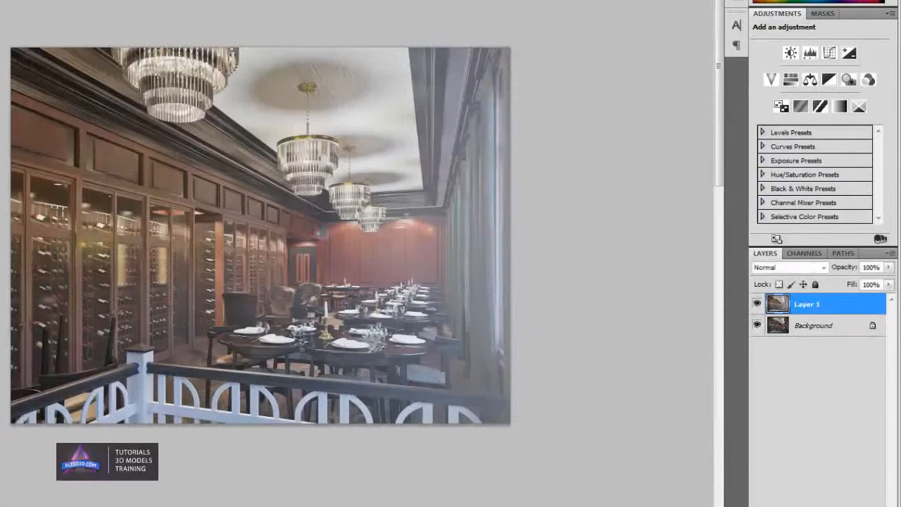
Lower the opacity of the lens flare layer to 27%.
key("ctrl+plus")
key("ctrl+plus")
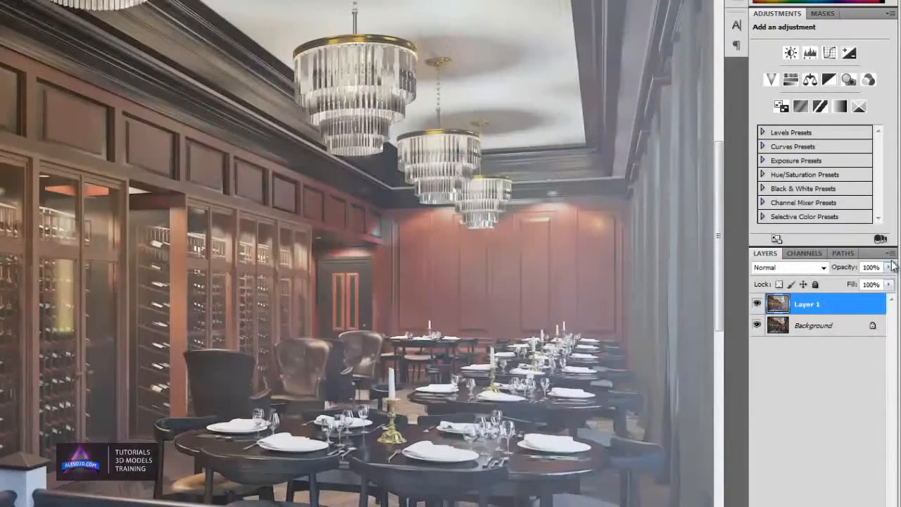
left_click_drag(889, 267, 840, 280)
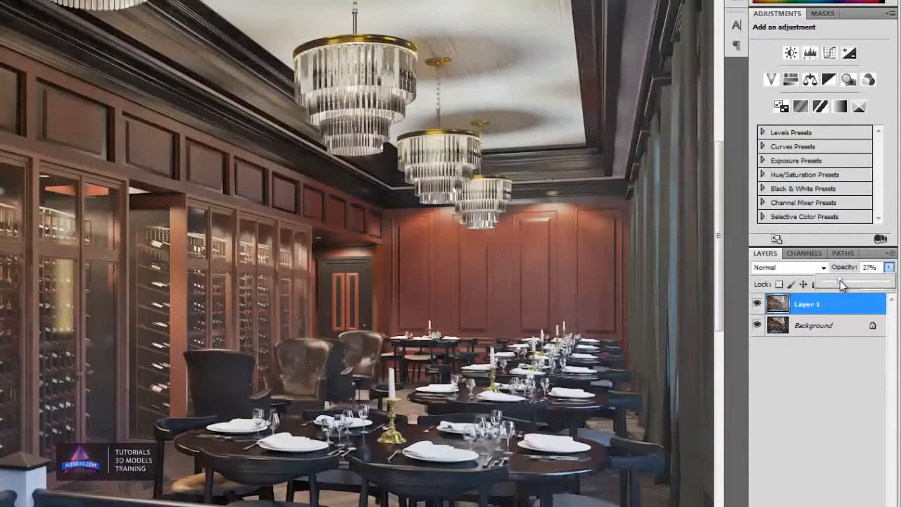
left_click_drag(840, 280, 841, 280)
key("ctrl+minus")
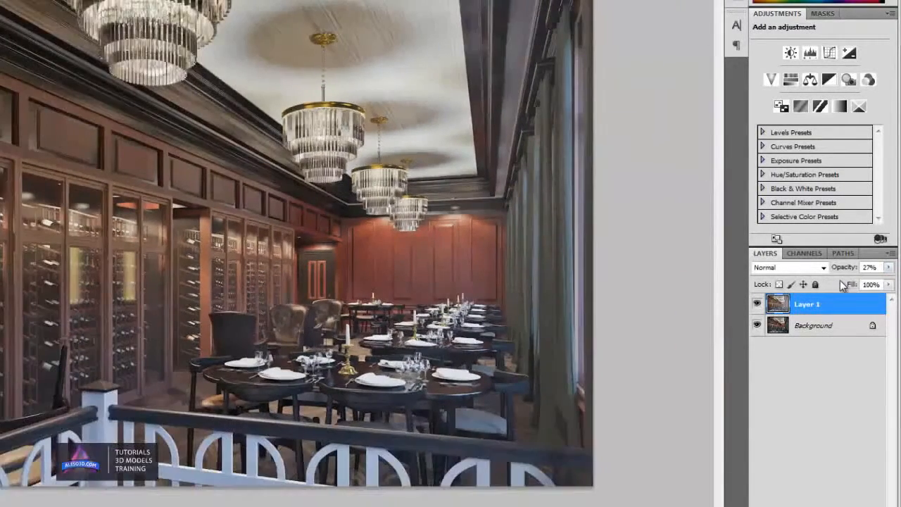
Compare the render with and without the flare layer, and merge that layer down into the Background.
left_click(757, 304)
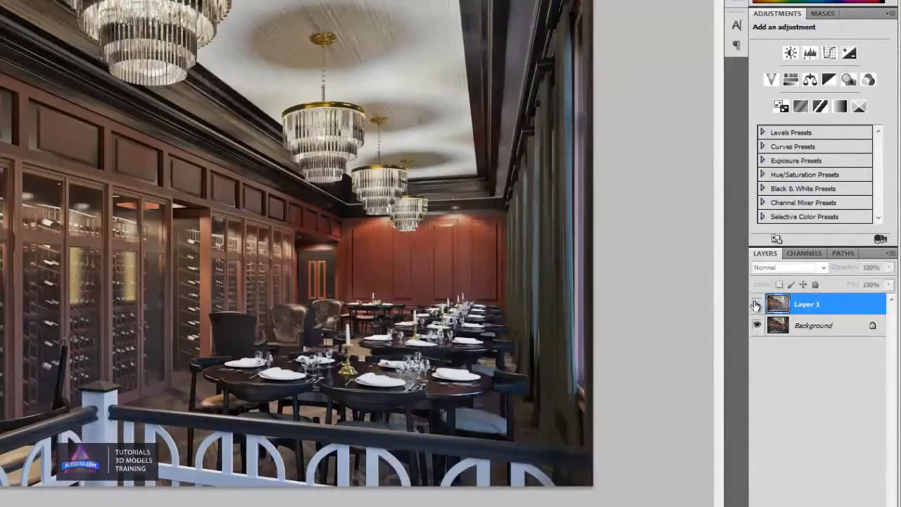
left_click(757, 304)
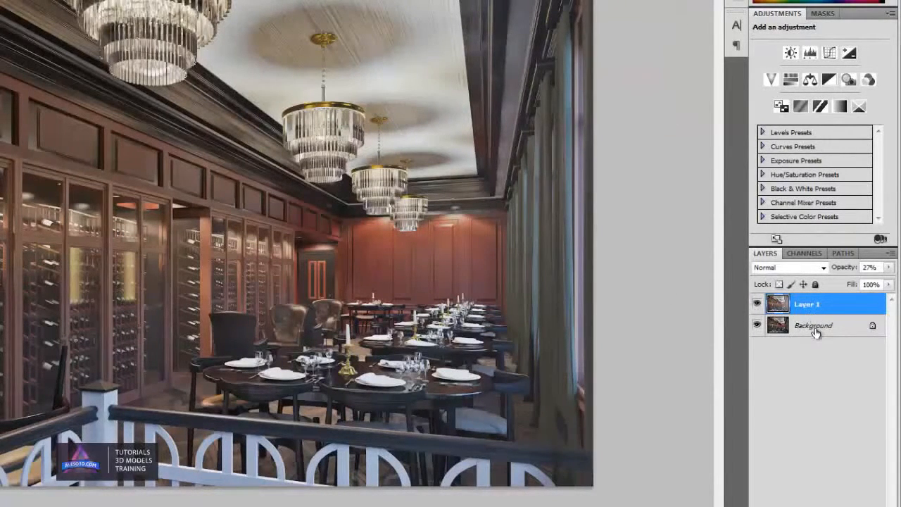
key("ctrl+e")
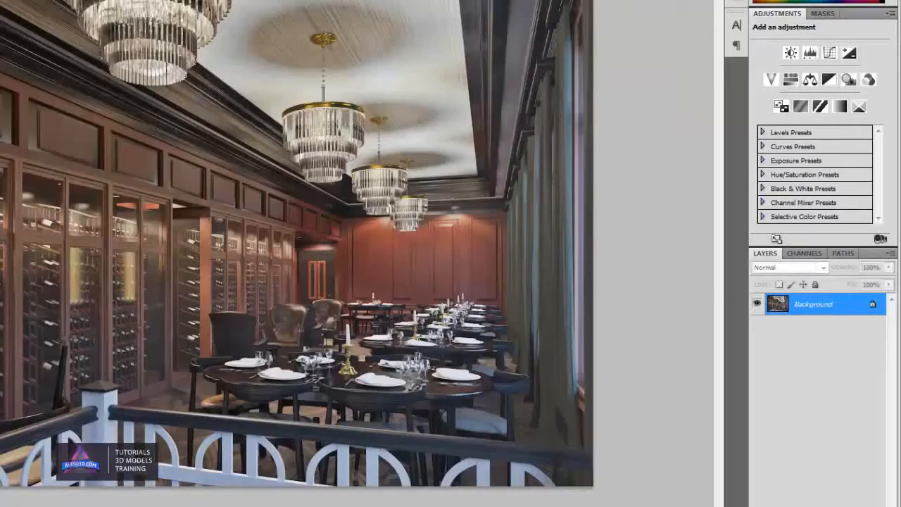
Apply the Reduce Noise filter to the render with the default settings: 5% preserve details, 82% color noise reduction and 5% sharpen details.
key("alt+t")
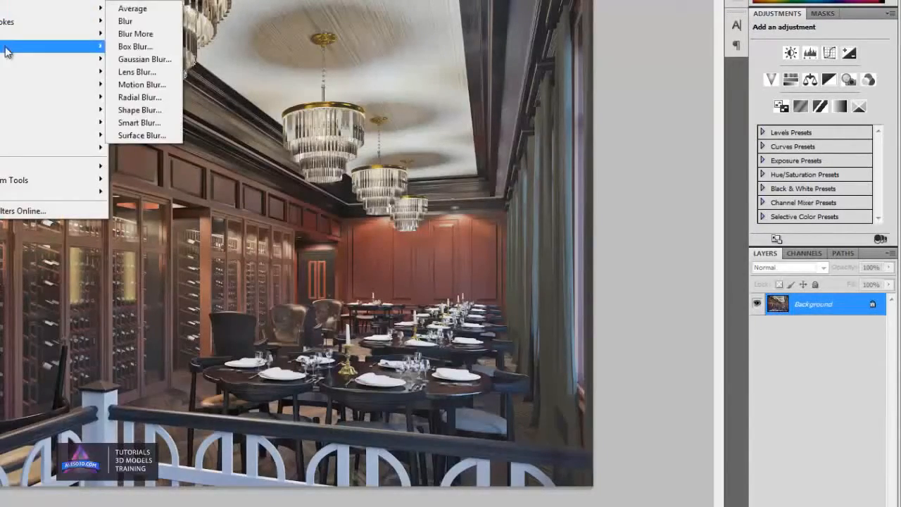
mouse_move(10, 50)
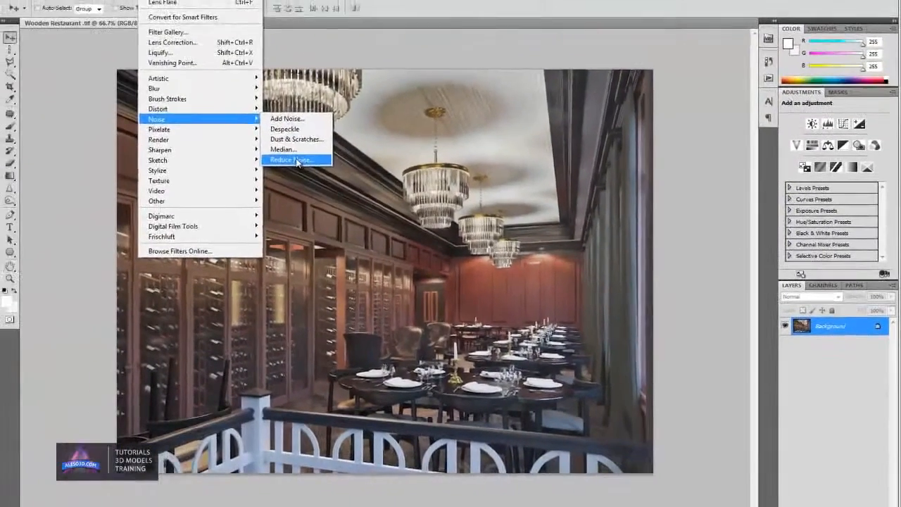
left_click(243, 139)
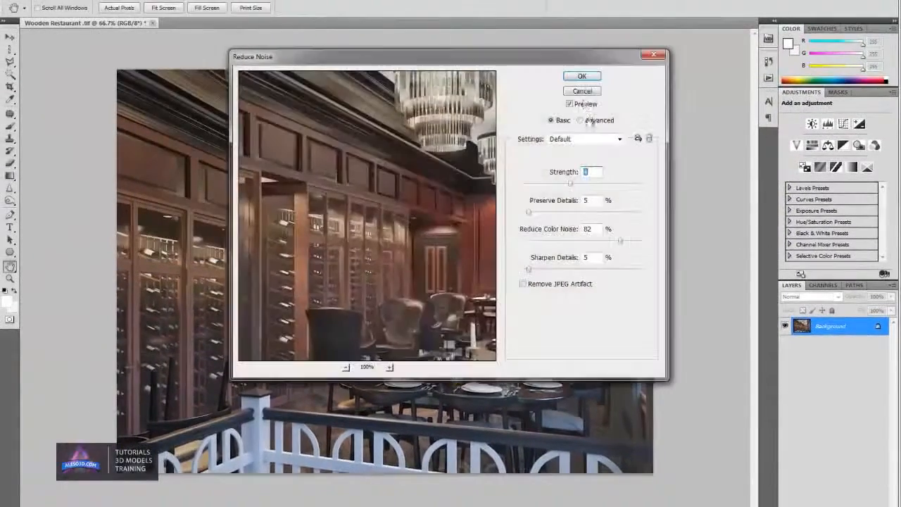
left_click(582, 76)
key("ctrl+1")
key("v")
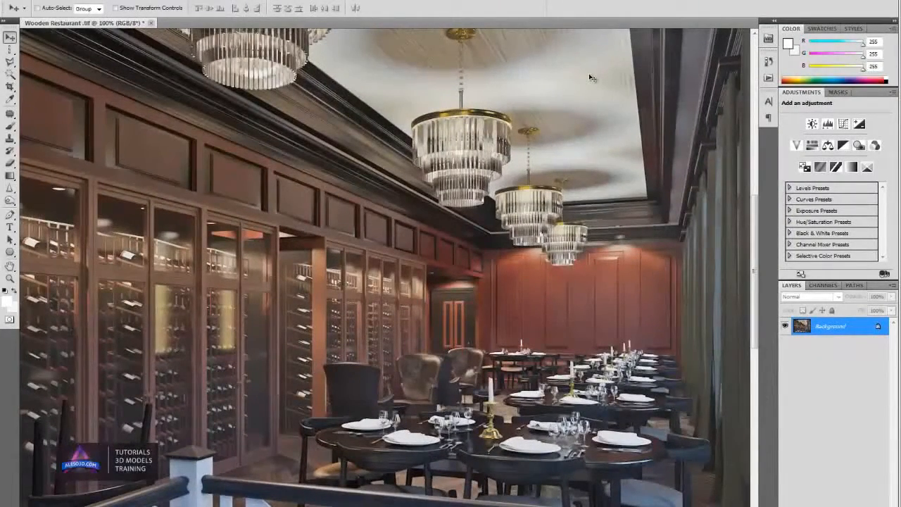
key("ctrl+0")
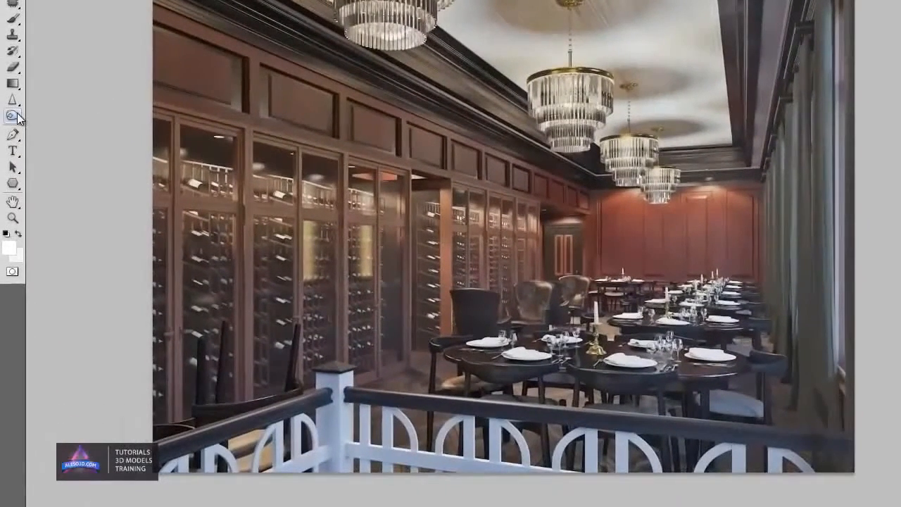
Select and copy the whole render as a reference for a before-and-after comparison.
left_click(13, 116)
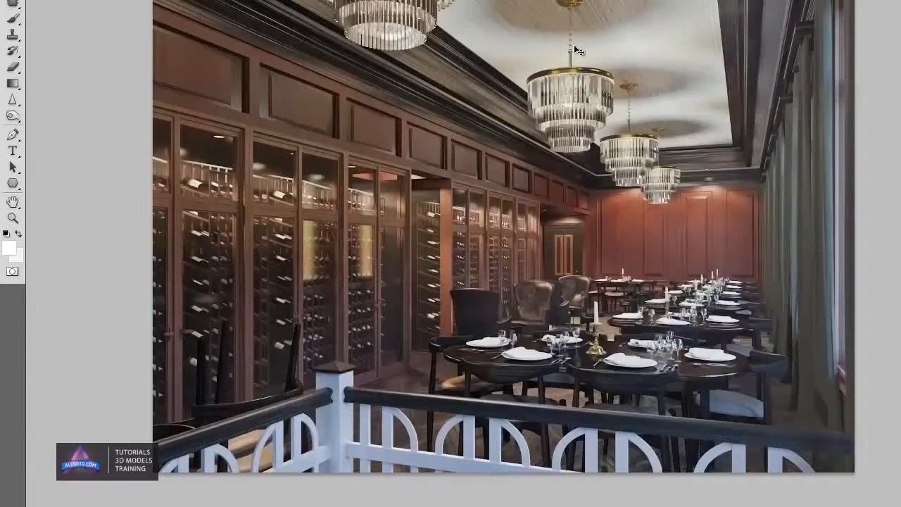
key("ctrl+a")
key("ctrl+shift+c")
key("ctrl+v")
key("ctrl+a")
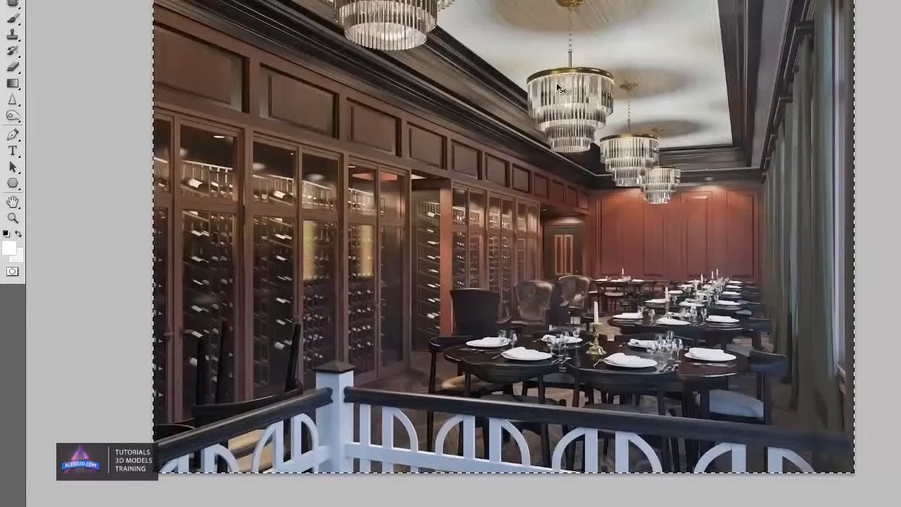
key("ctrl+v")
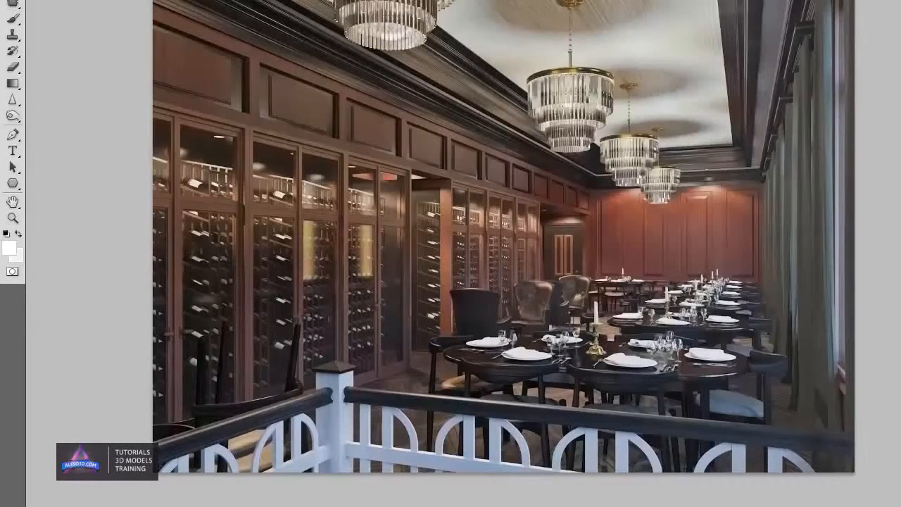
Apply the Auto Tone and Auto Color corrections to the render.
left_click(94, 0)
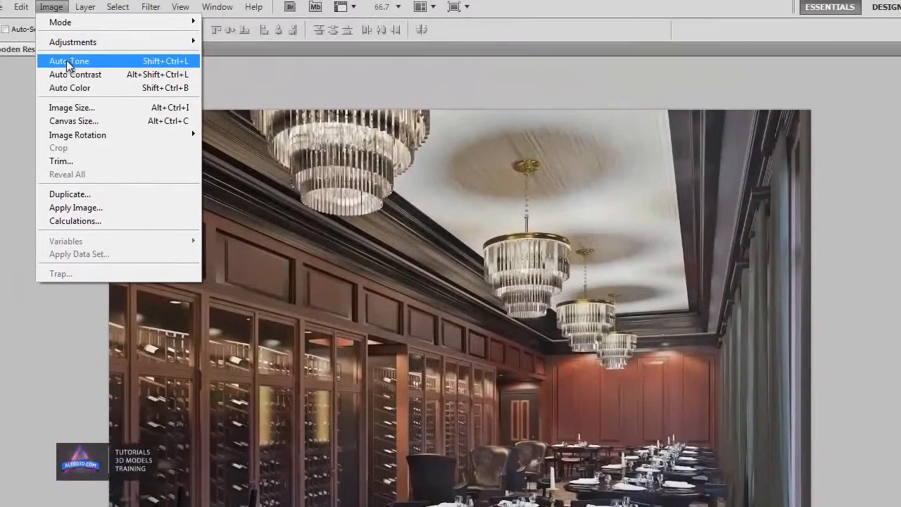
left_click(68, 62)
left_click(61, 13)
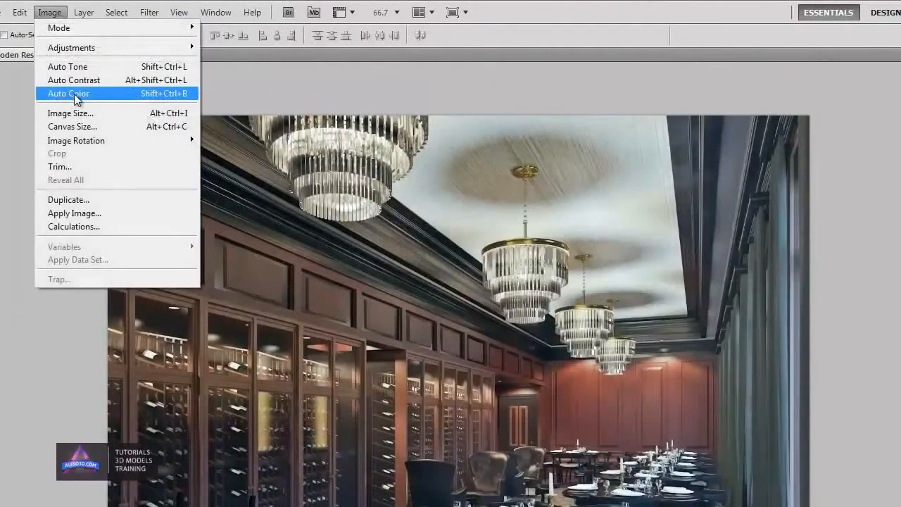
left_click(76, 94)
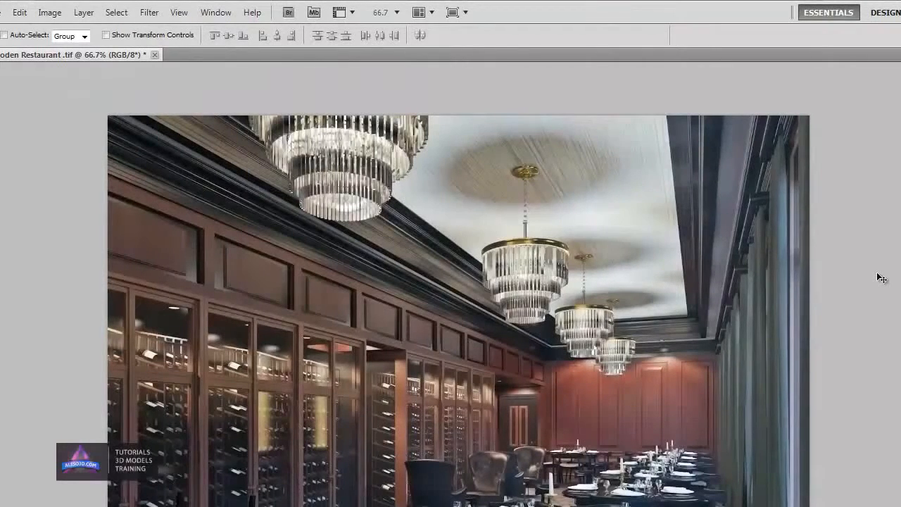
Compare the auto-corrected render with the copied version by pasting the copy on top and toggling that paste with undo.
key("ctrl+v")
key("ctrl+z")
key("ctrl+z")
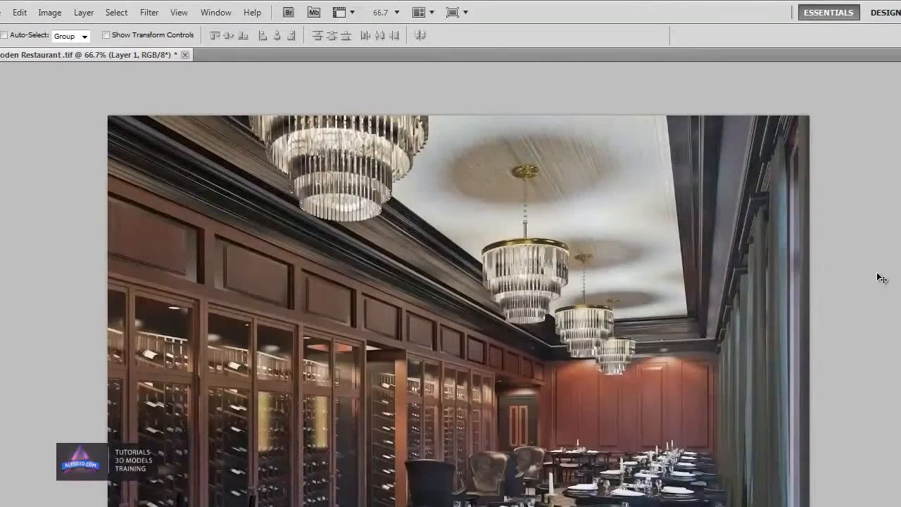
key("ctrl+z")
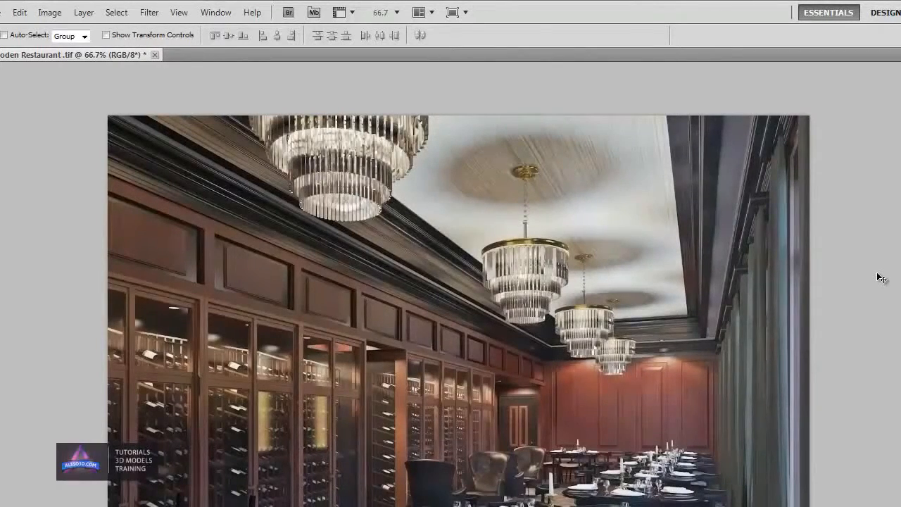
Set the render's brightness to -10 and raise its contrast slightly with Brightness/Contrast.
key("ctrl+1")
left_click_drag(679, 348, 626, 268)
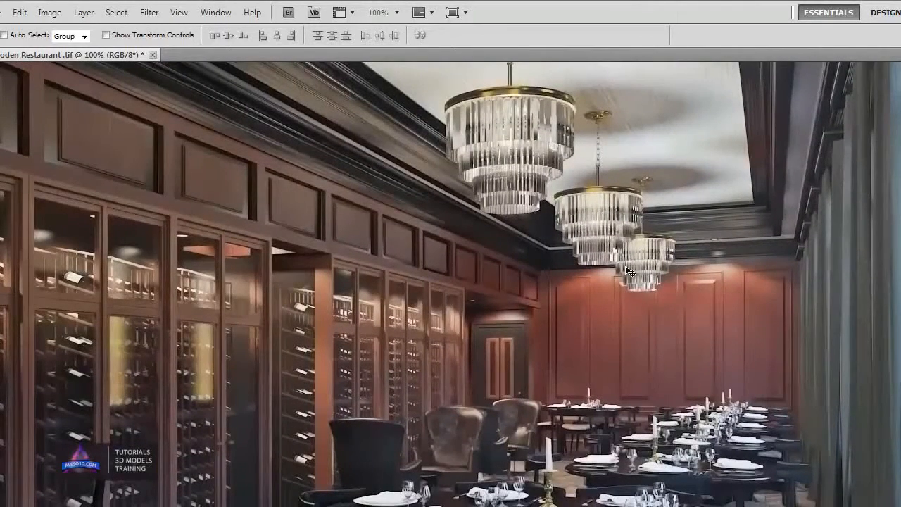
left_click(50, 12)
mouse_move(65, 48)
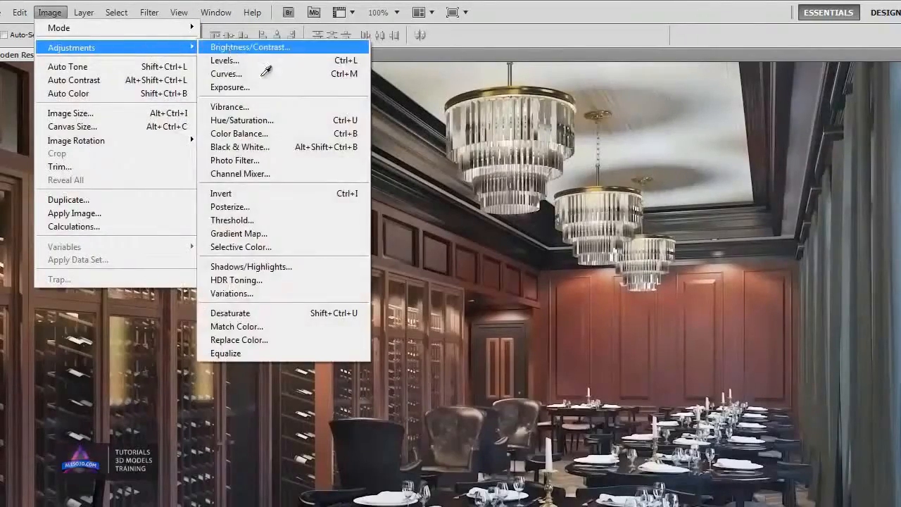
left_click(228, 48)
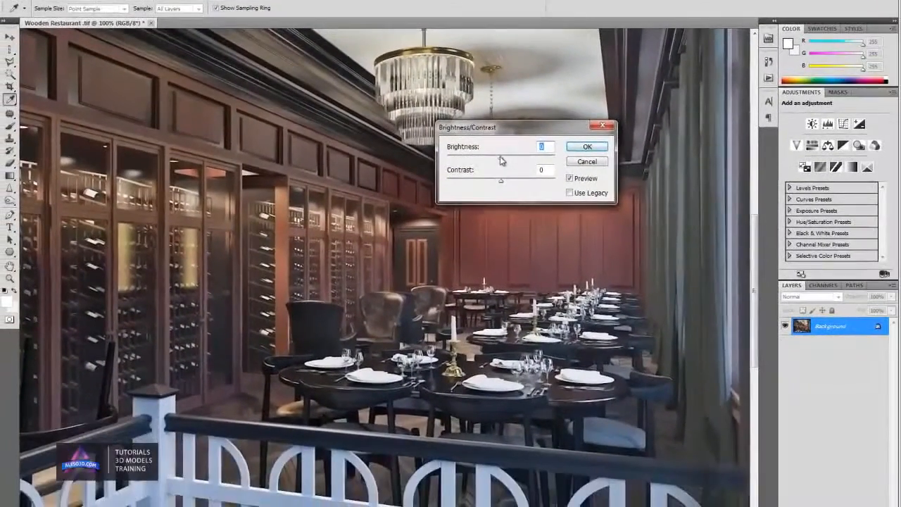
left_click_drag(500, 156, 497, 157)
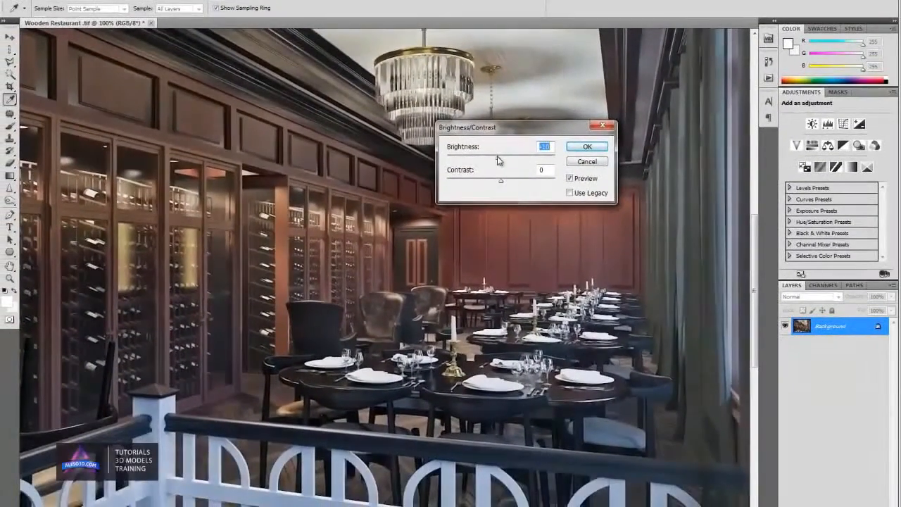
left_click(511, 182)
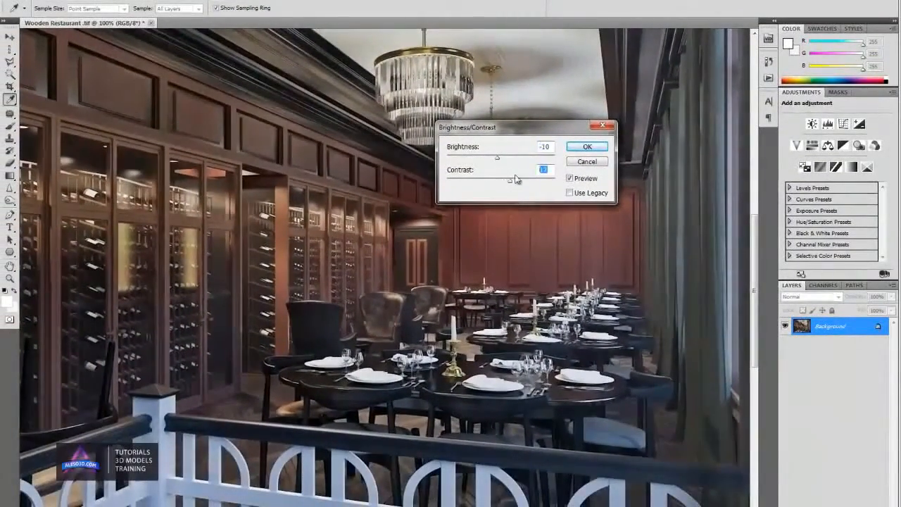
left_click(587, 147)
In custom Lens Correction, set the chromatic aberration fringes to -19.84 red/cyan, +19.05 green/magenta and -16.67 blue/yellow.
key("ctrl+plus")
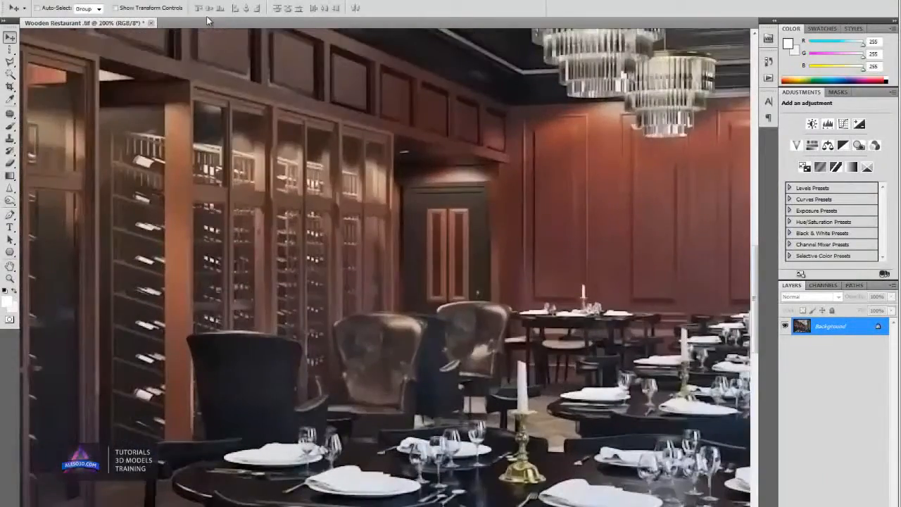
key("ctrl+minus")
key("ctrl+minus")
key("ctrl+plus")
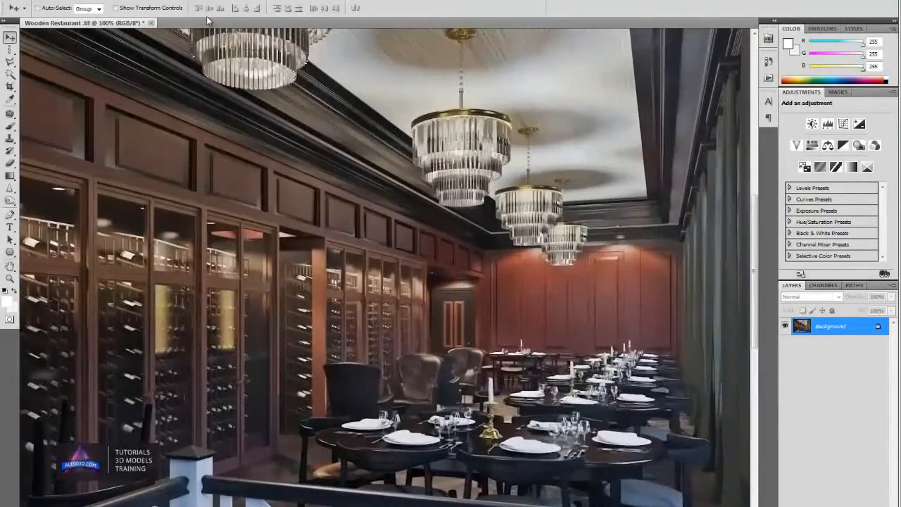
left_click(149, 0)
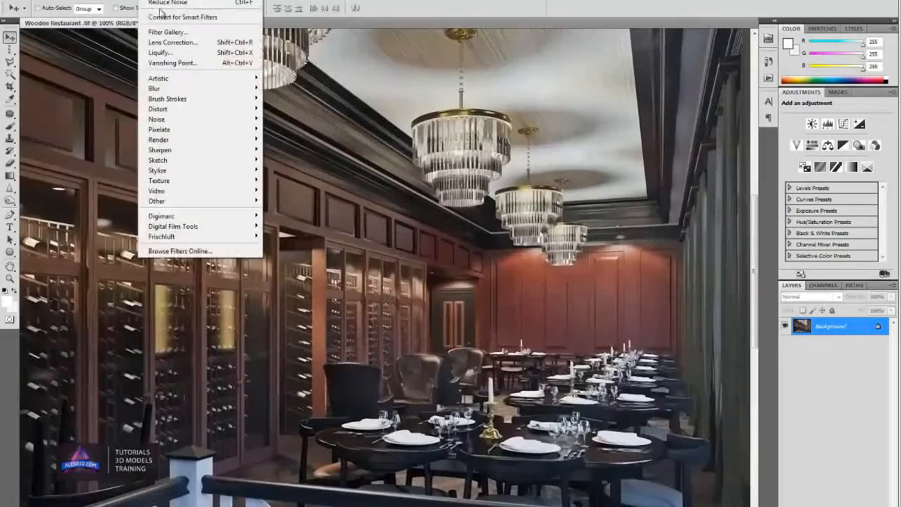
left_click(181, 43)
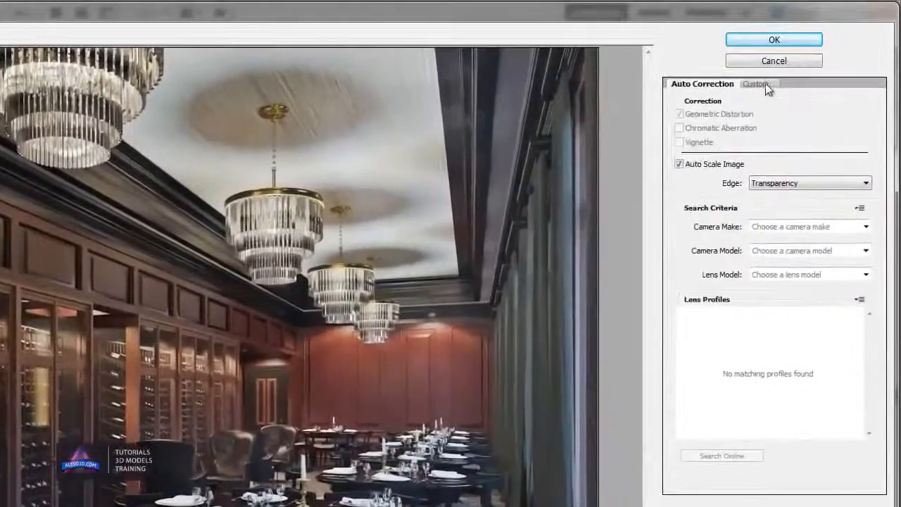
left_click(766, 73)
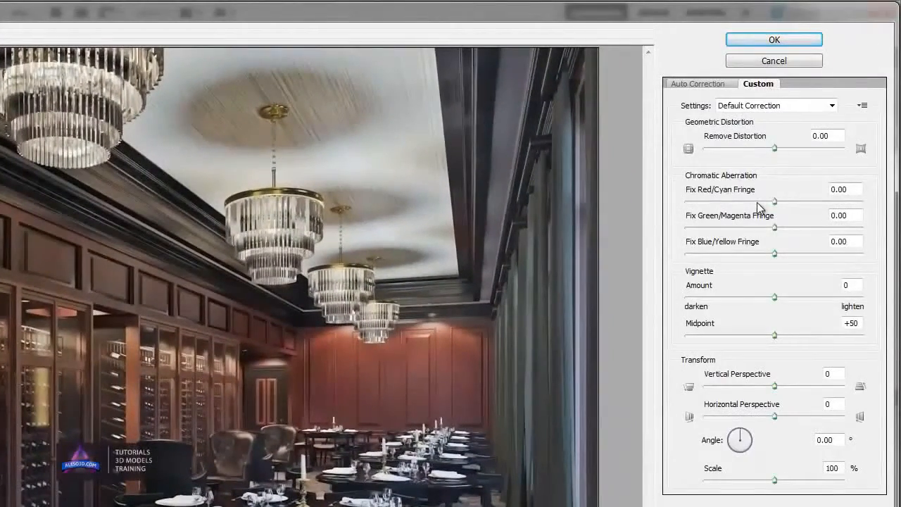
left_click(767, 183)
left_click_drag(787, 226, 761, 254)
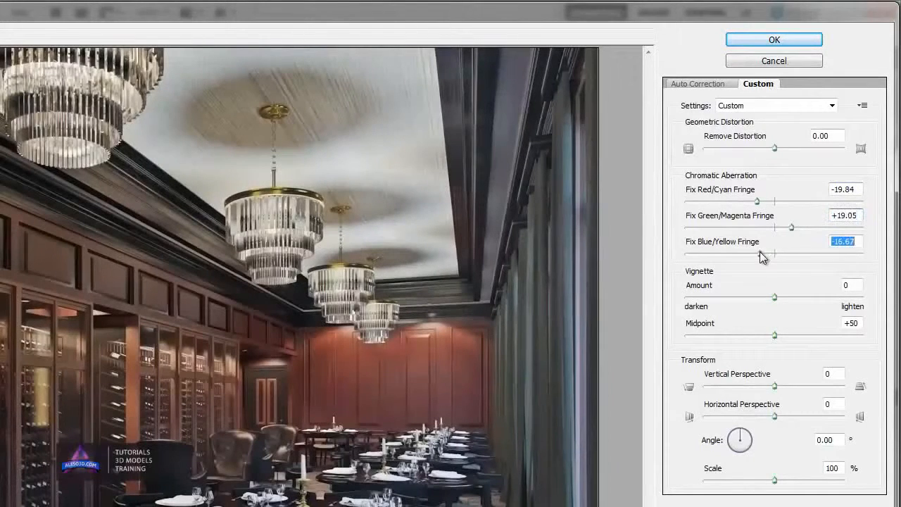
Set the vignette amount to -14 and its midpoint to +10, and apply the lens correction.
left_click_drag(770, 298, 762, 298)
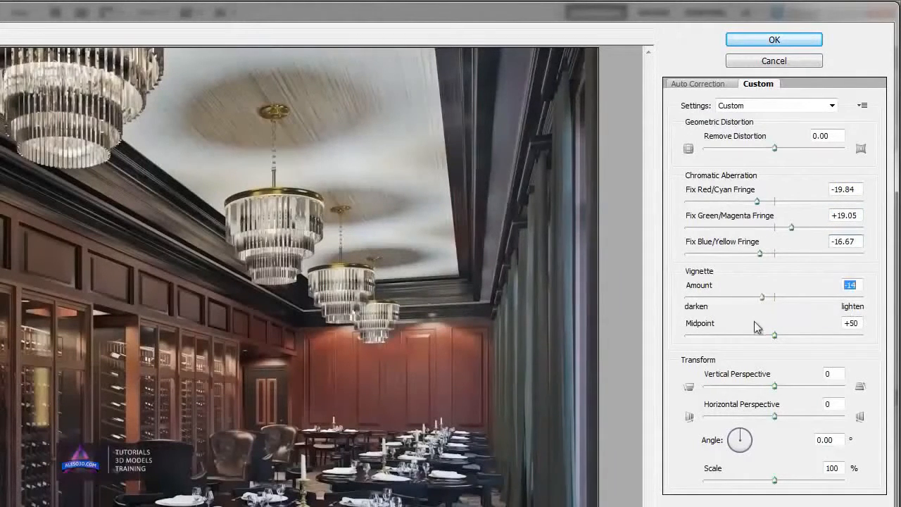
key("Tab")
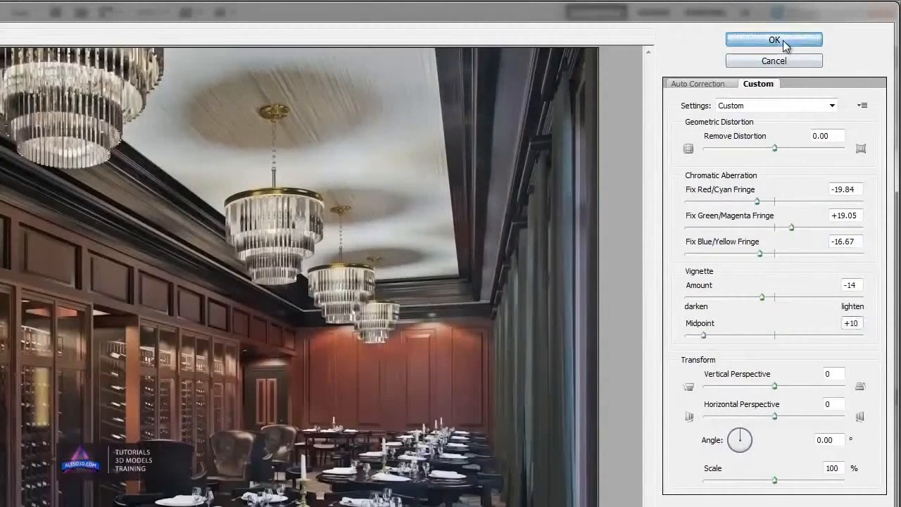
left_click(777, 39)
Compare the render before and after the lens correction by toggling it with undo and redo.
key("ctrl+minus")
key("ctrl+z")
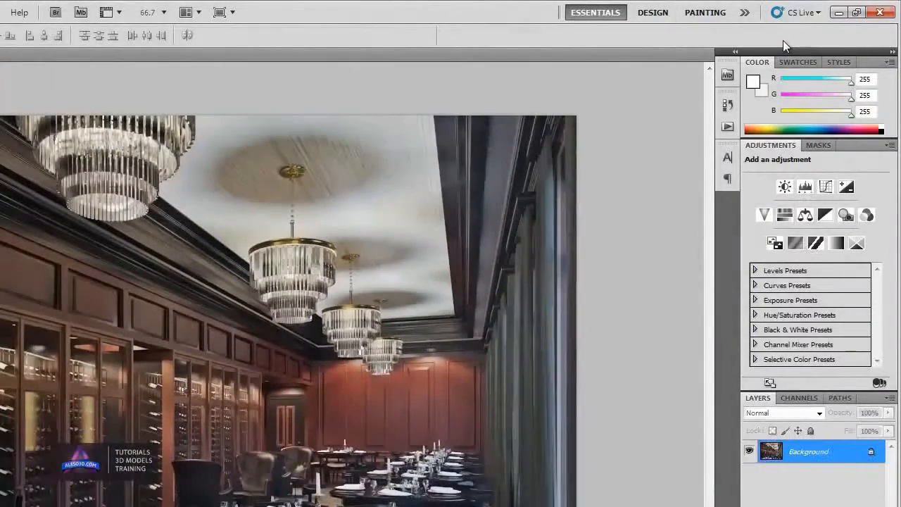
key("ctrl+z")
key("ctrl+z")
key("ctrl+z")
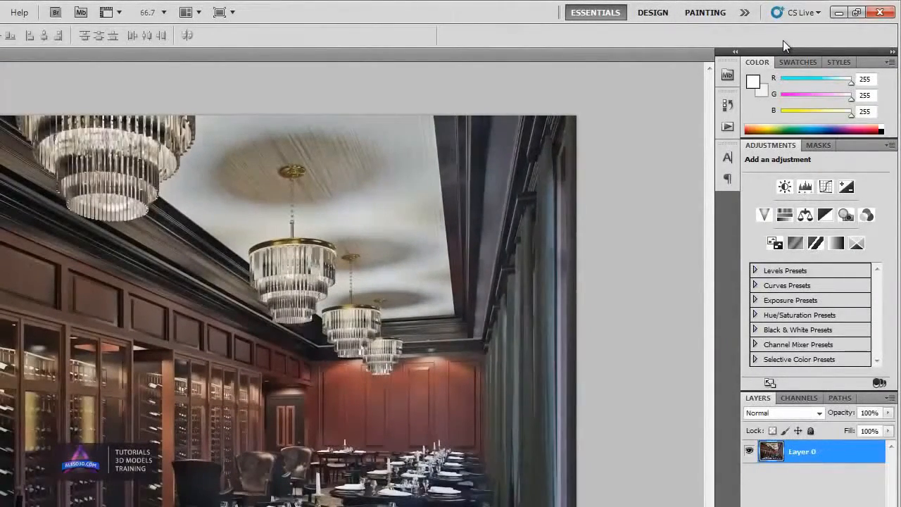
Examine the corrected render at 100% in full-screen mode, focusing on the chandeliers, ceiling and dining tables.
key("ctrl+plus")
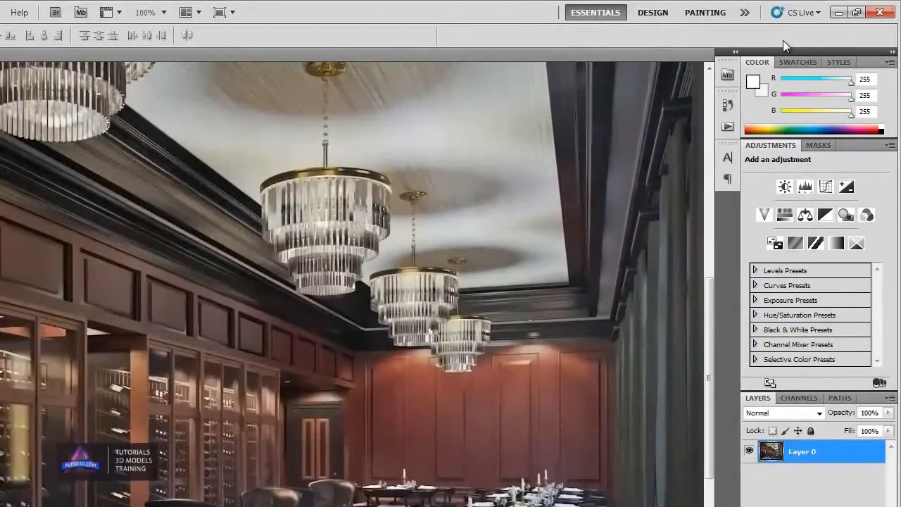
key("f")
key("f")
key("space")
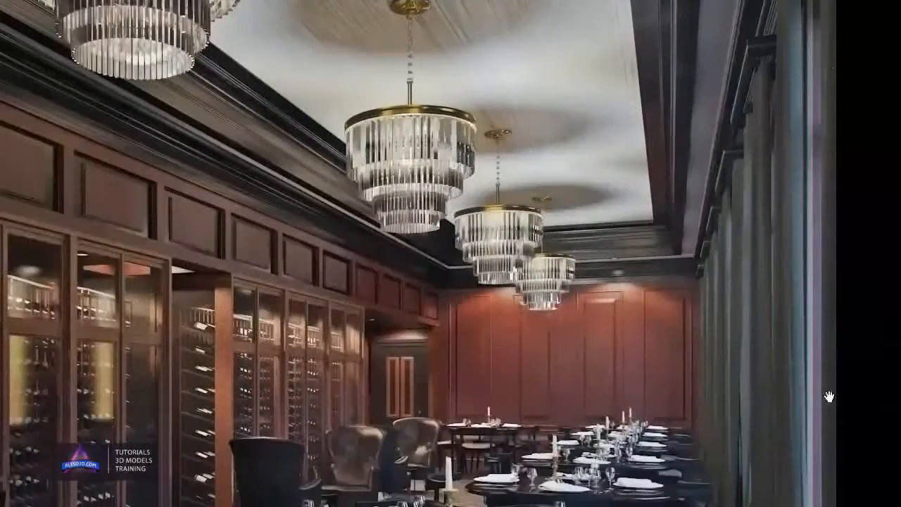
left_click_drag(495, 411, 494, 403)
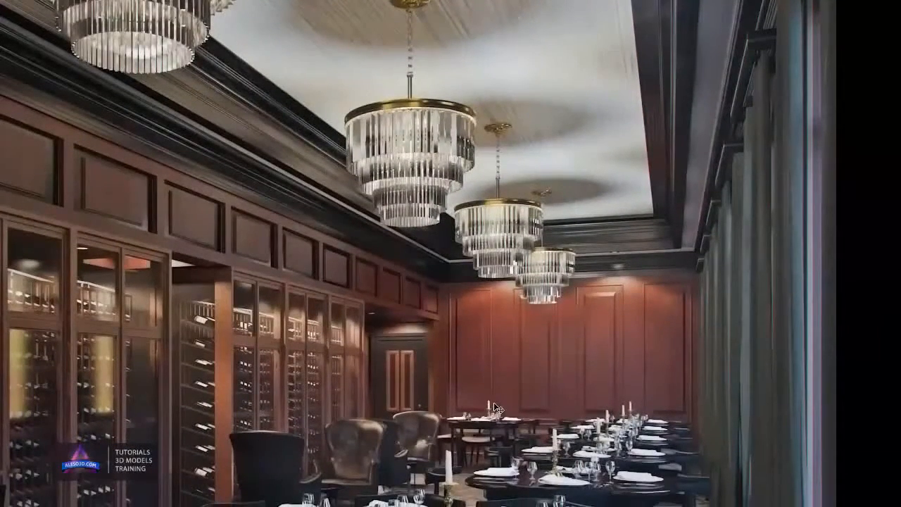